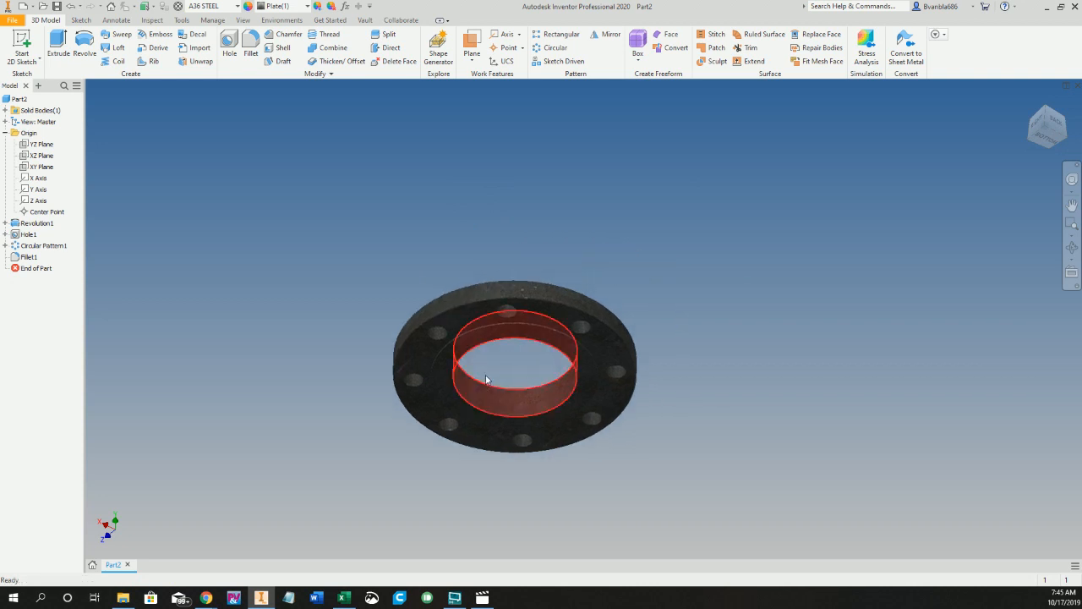
pyautogui.press('F4')
pyautogui.moveTo(513, 301); pyautogui.dragTo(642, 425)
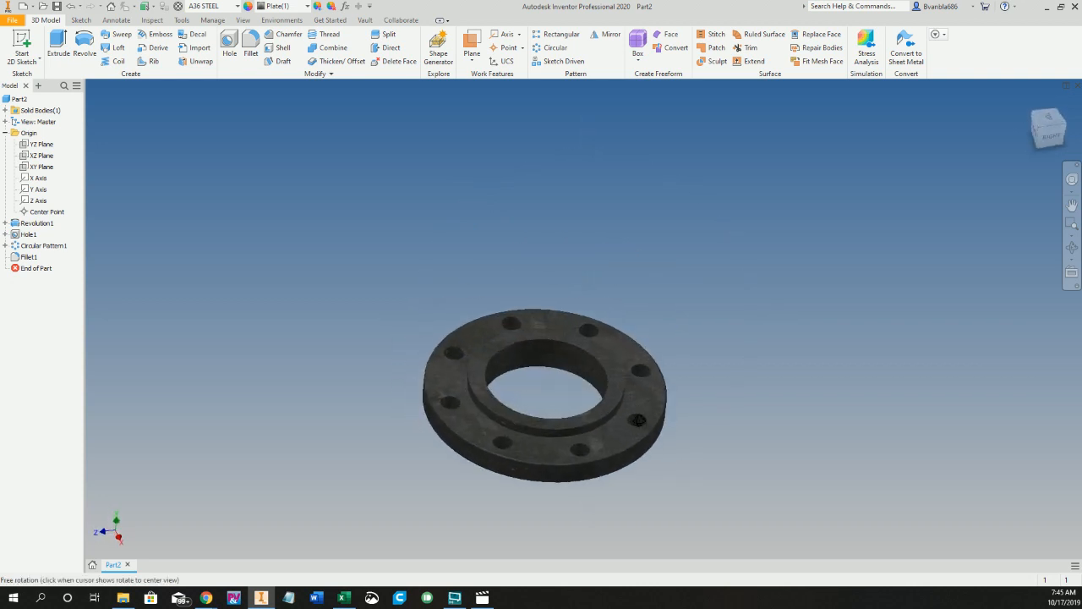
pyautogui.moveTo(495, 431); pyautogui.dragTo(504, 383, button='middle')
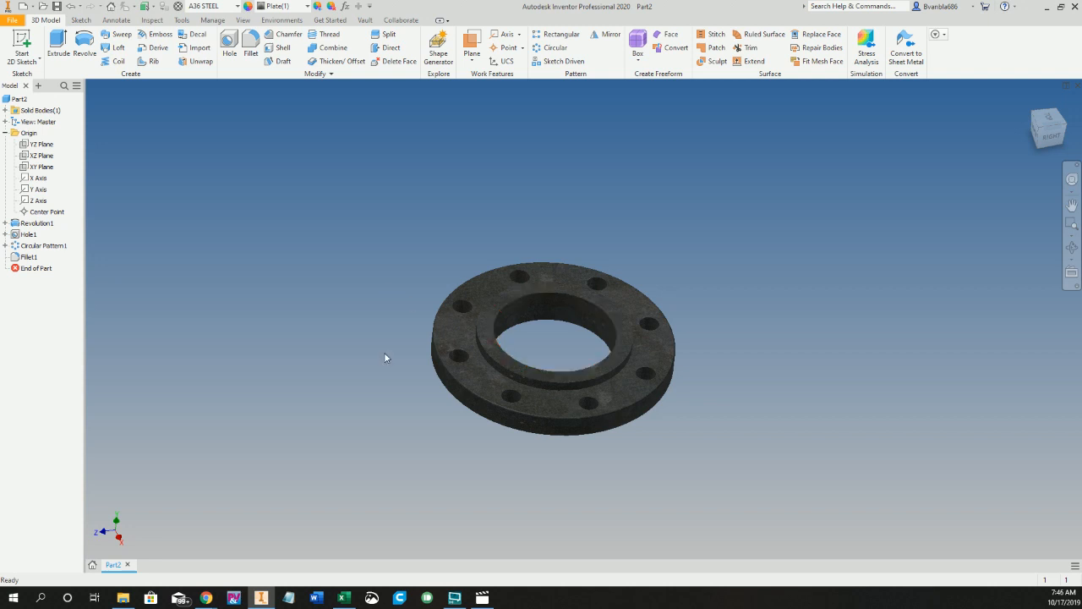
# Step: Create a new part file from the Standard.ipt template
pyautogui.click(12, 20)
pyautogui.click(48, 67)
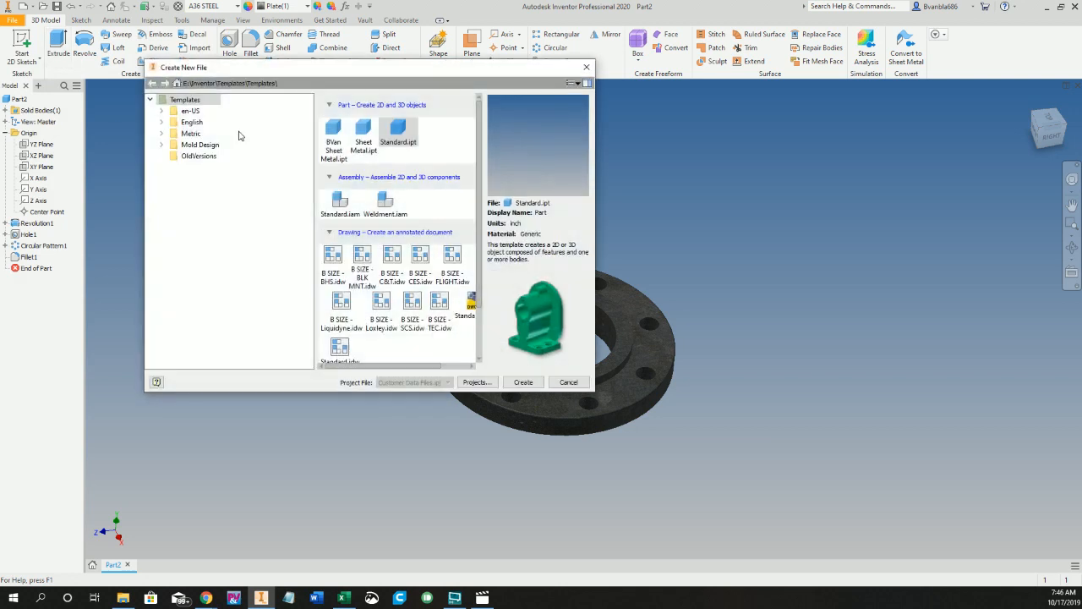
pyautogui.doubleClick(402, 128)
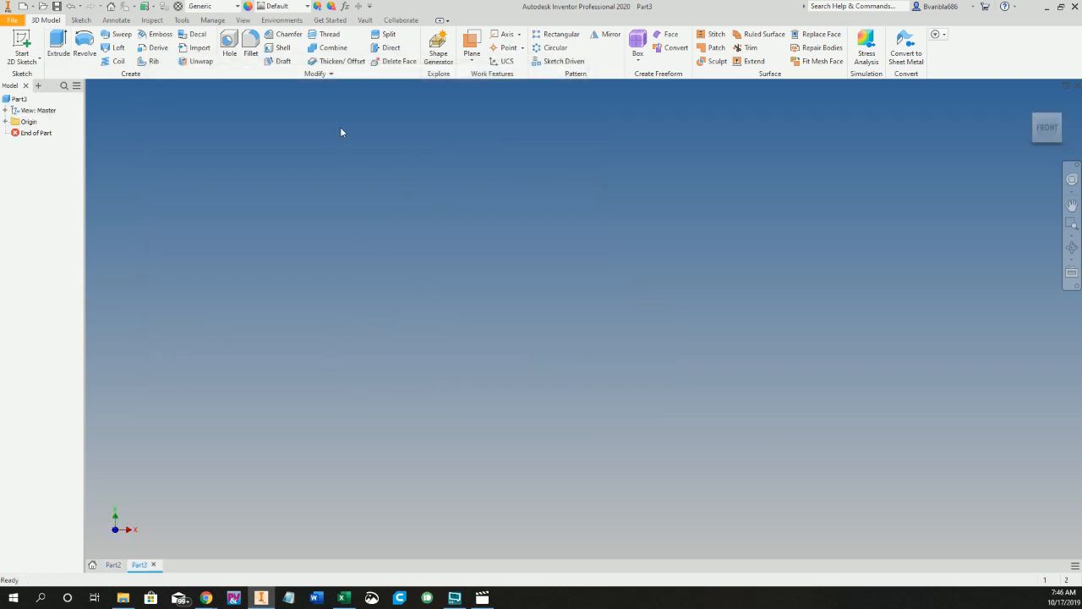
# Step: Set the user parameters LENGTH to 1.3125 in and WIDTH to 9 in
pyautogui.click(345, 6)
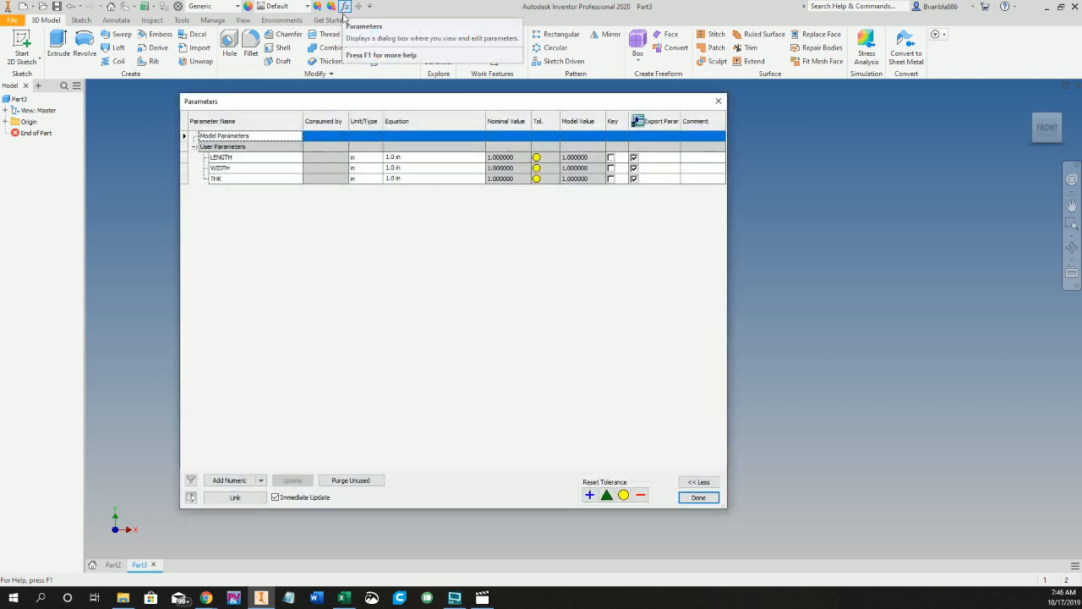
pyautogui.click(397, 159)
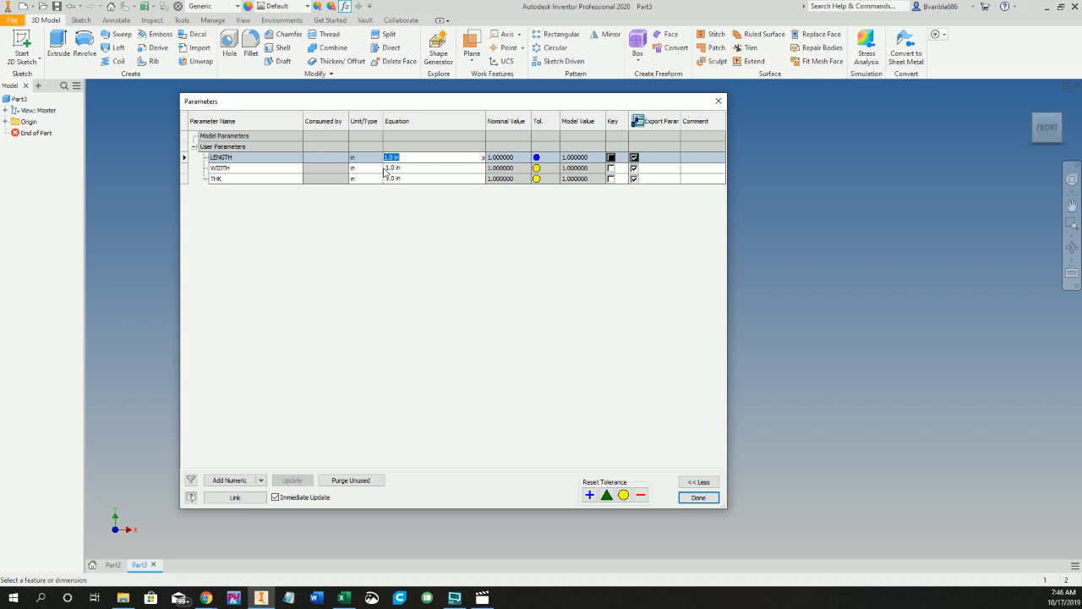
pyautogui.write('1.3125')
pyautogui.press('Return')
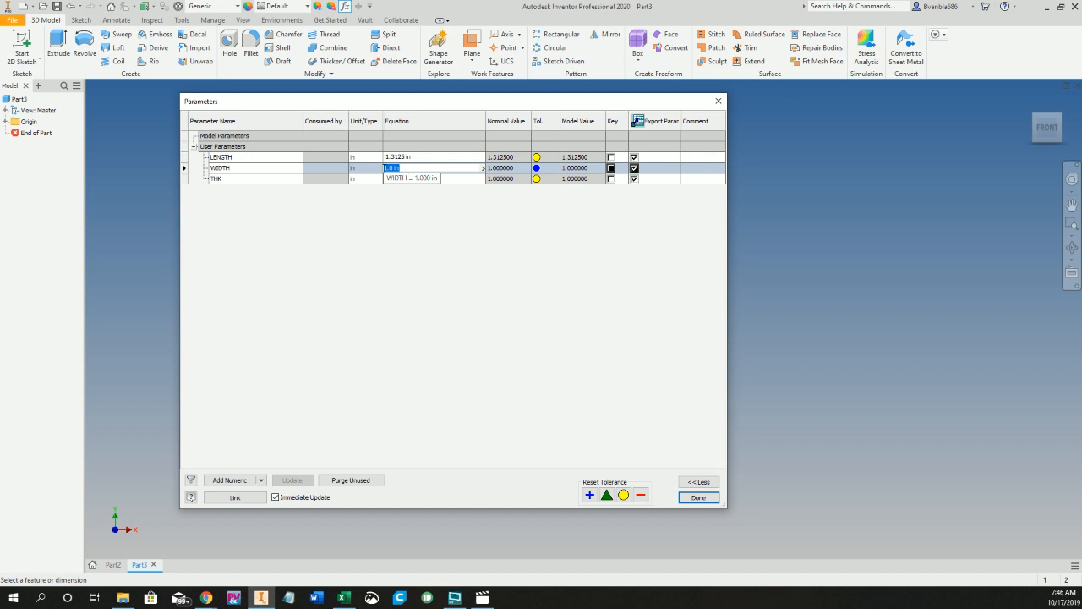
pyautogui.write('9')
pyautogui.press('Return')
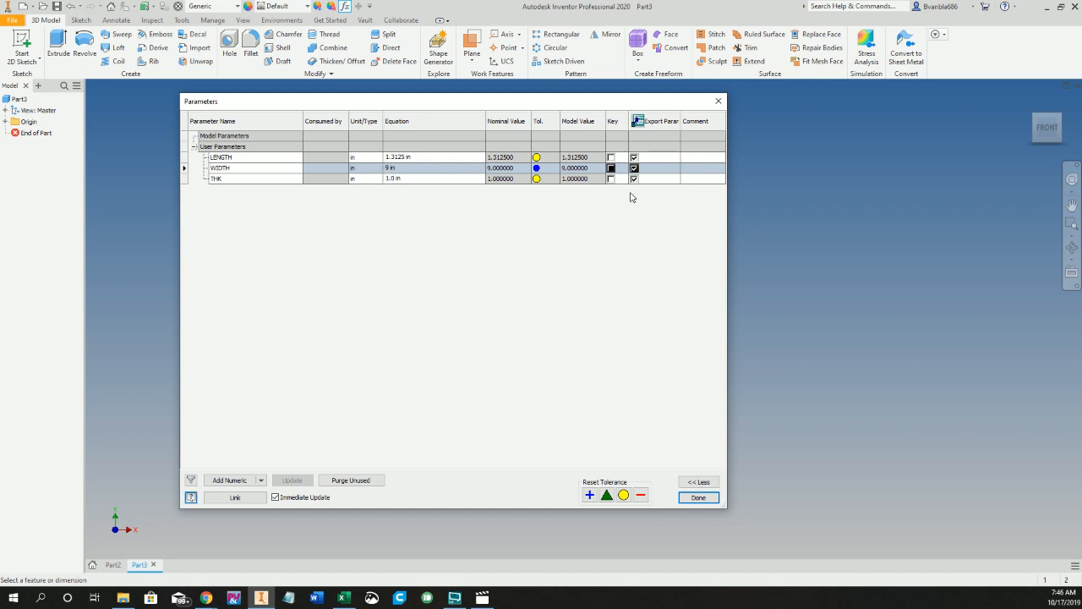
# Step: Add the comments "outside diameter" to the WIDTH parameter and "total thickness of flange" to LENGTH
pyautogui.moveTo(726, 204); pyautogui.dragTo(882, 205)
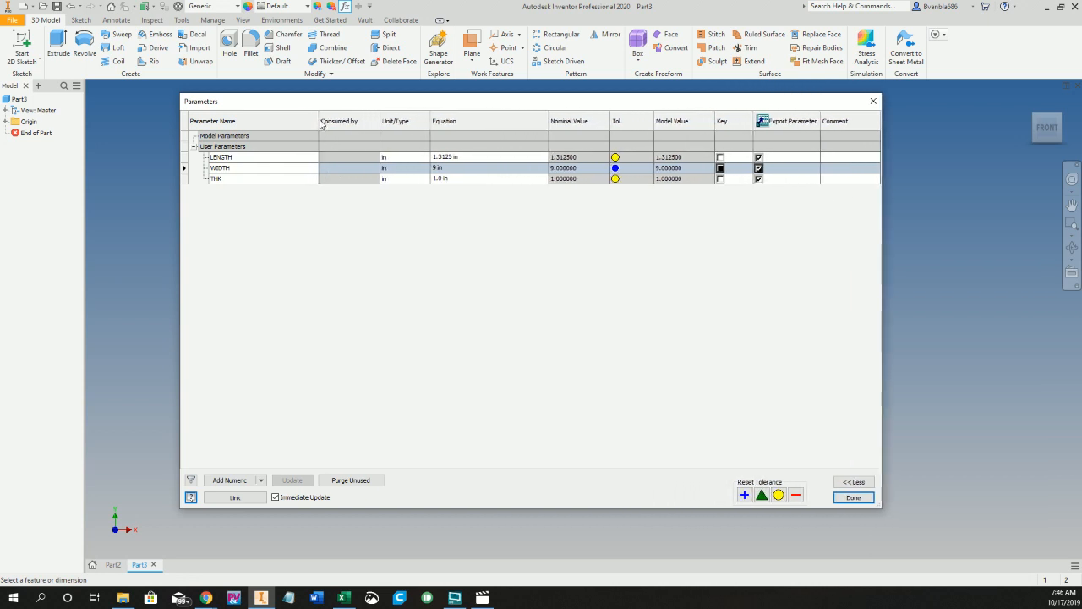
pyautogui.moveTo(319, 126); pyautogui.dragTo(265, 129)
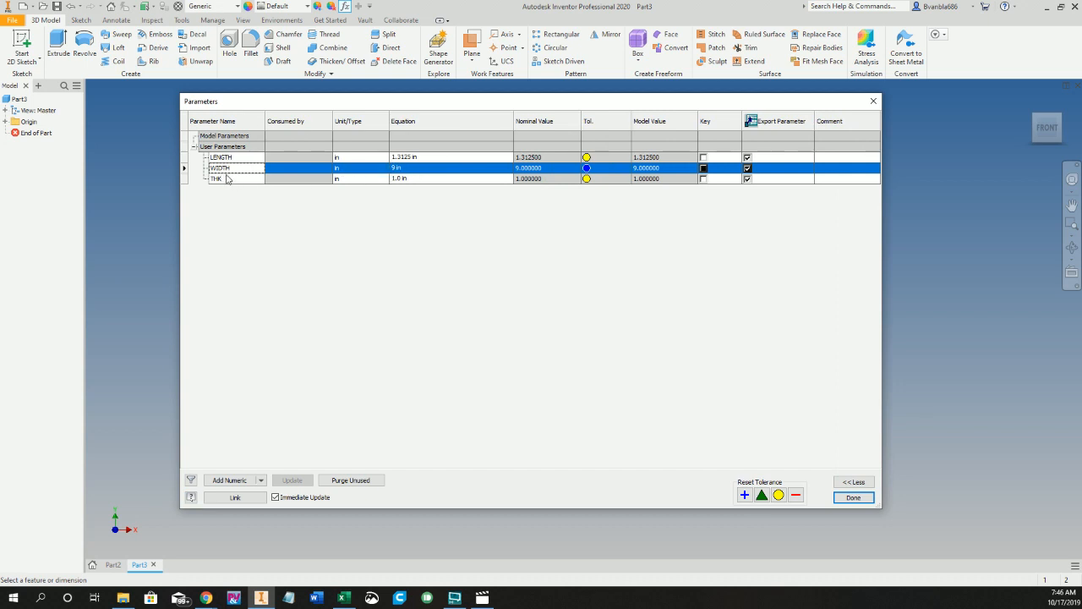
pyautogui.click(822, 169)
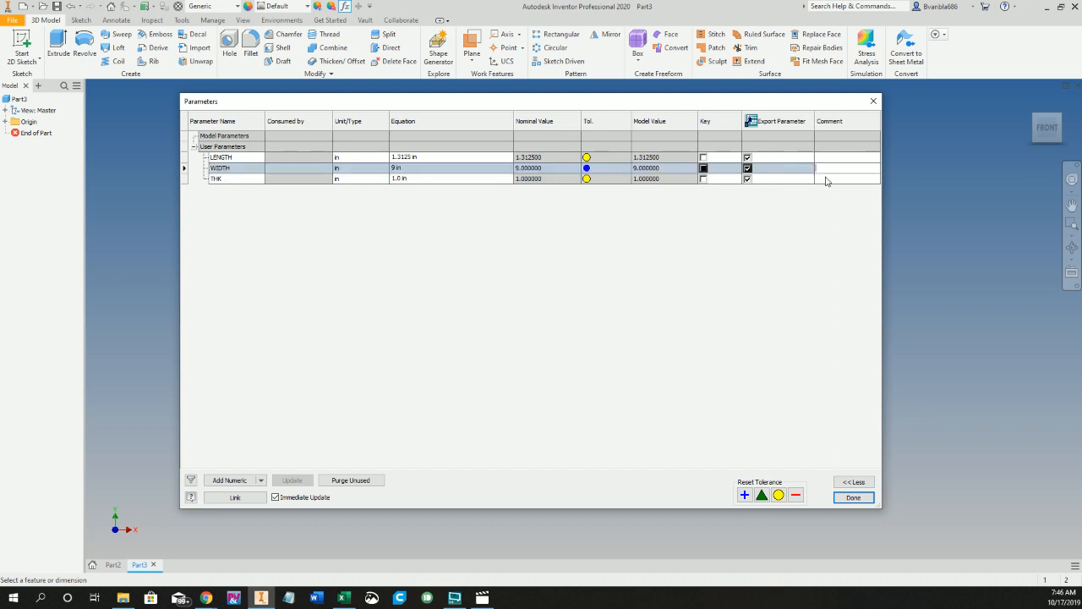
pyautogui.write('outside diameter')
pyautogui.press('Return')
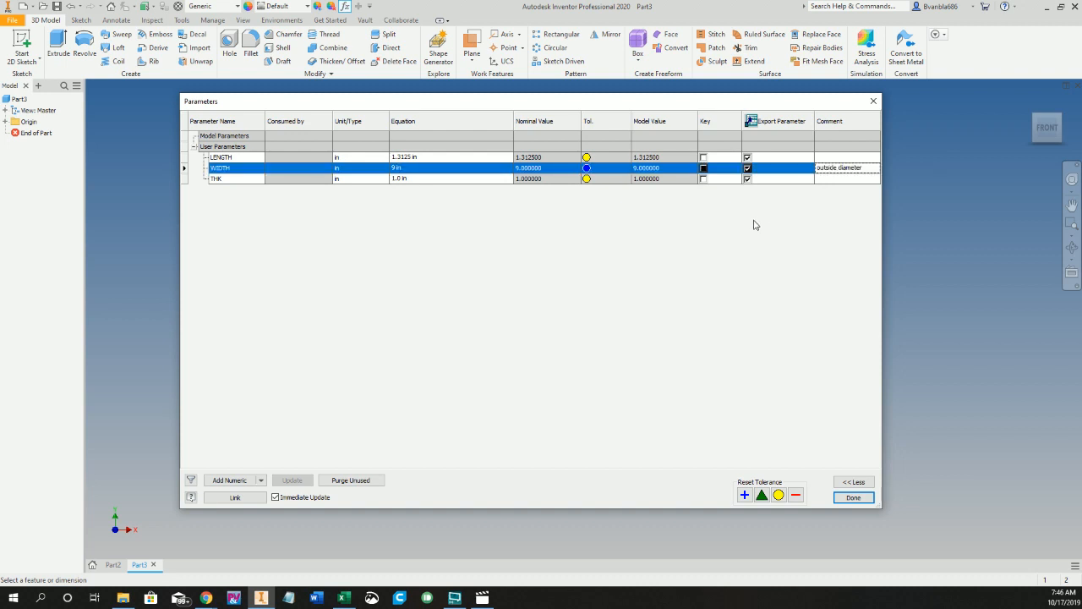
pyautogui.click(843, 159)
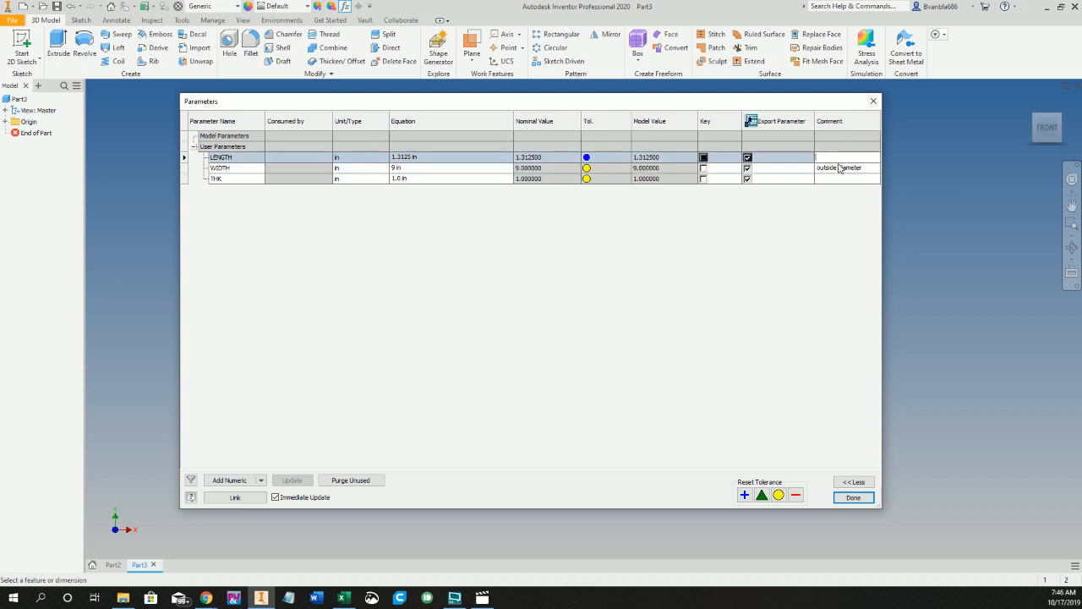
pyautogui.write('total thicke')
pyautogui.write('ss of flange')
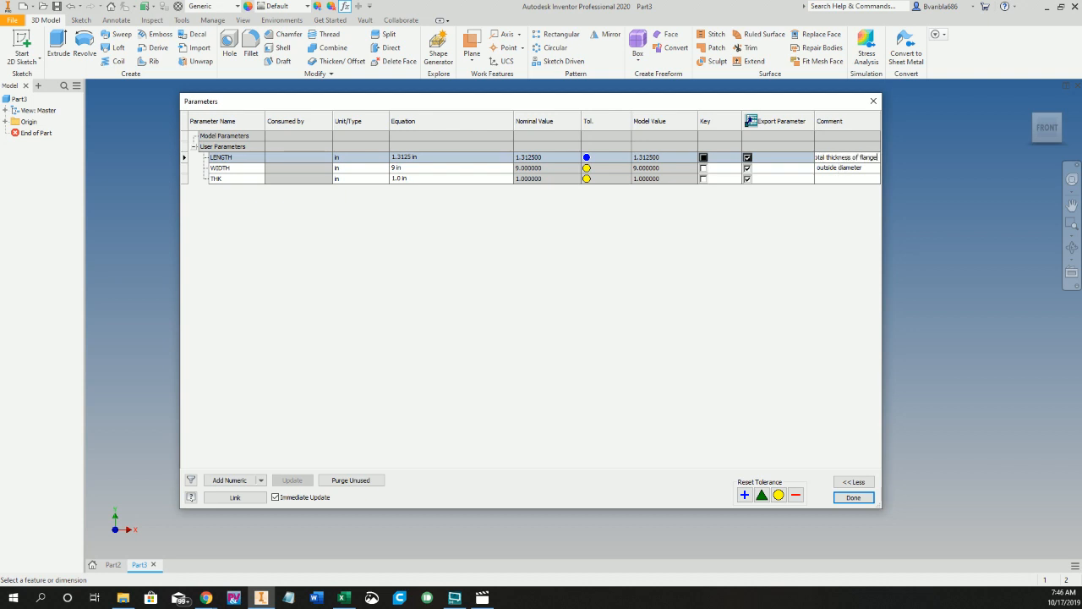
pyautogui.press('Return')
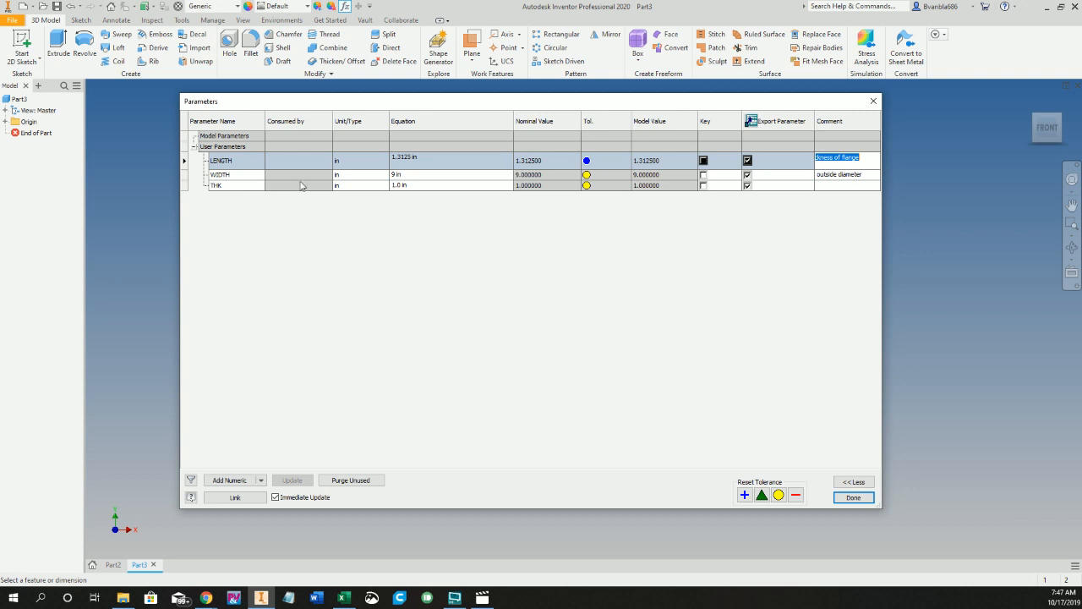
# Step: Set the THK parameter to 0.875 in and comment it "thickness of flange body"
pyautogui.click(406, 186)
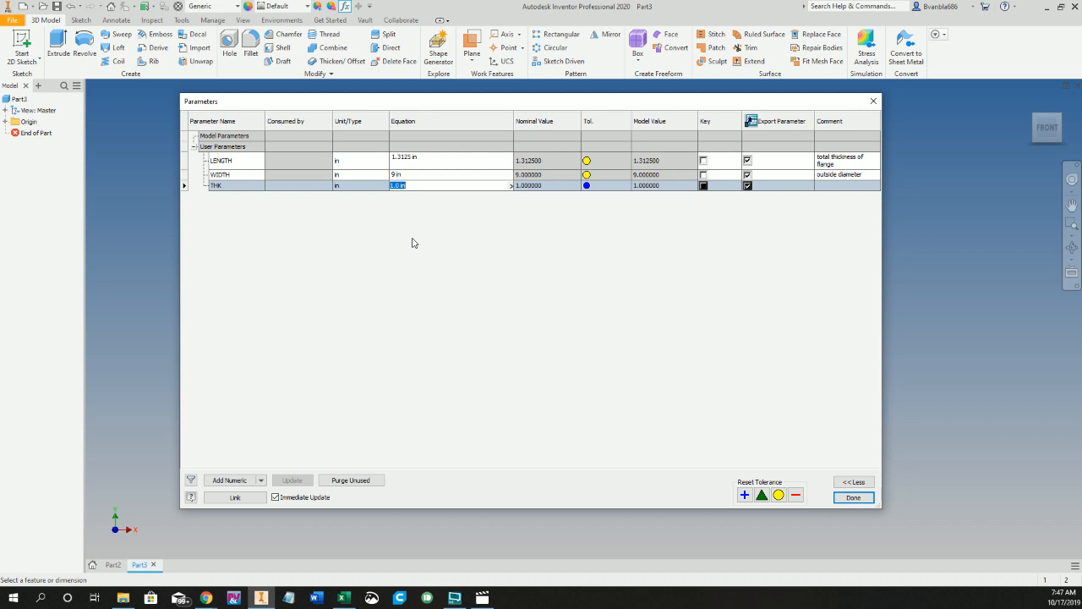
pyautogui.write('0.875')
pyautogui.press('Return')
pyautogui.click(827, 187)
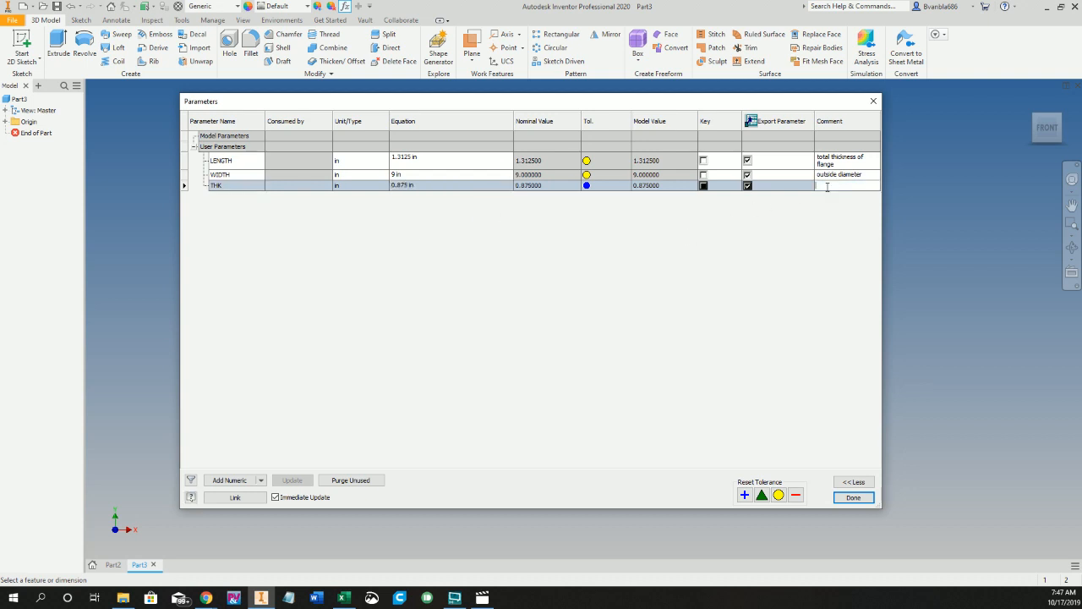
pyautogui.write('thickness of flange body')
pyautogui.press('Return')
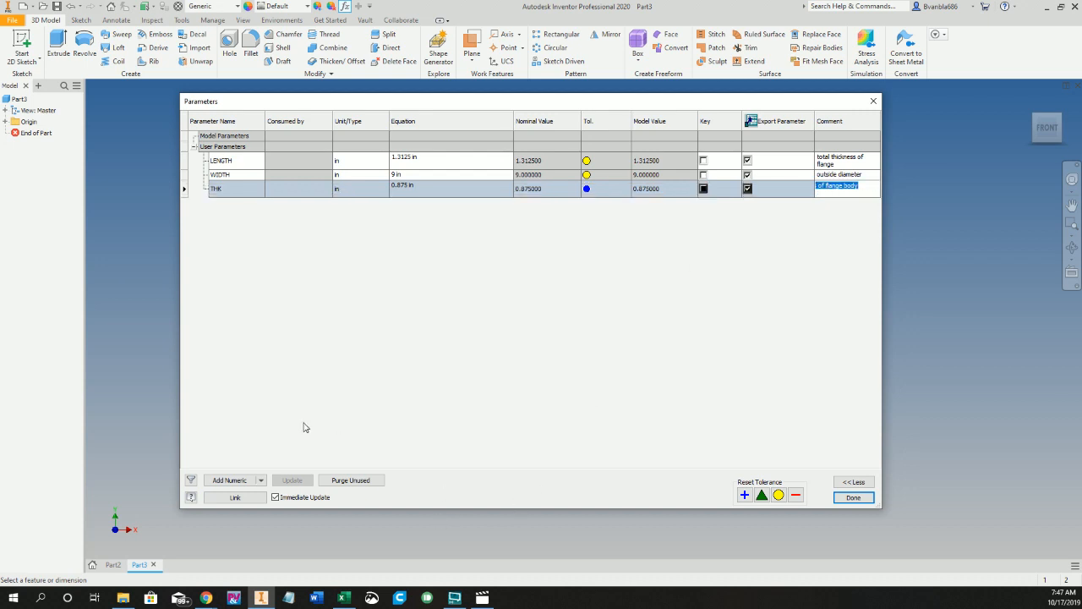
# Step: Add a numeric user parameter named RAISED_FACE_THK with a value of 0.0625 in
pyautogui.click(225, 486)
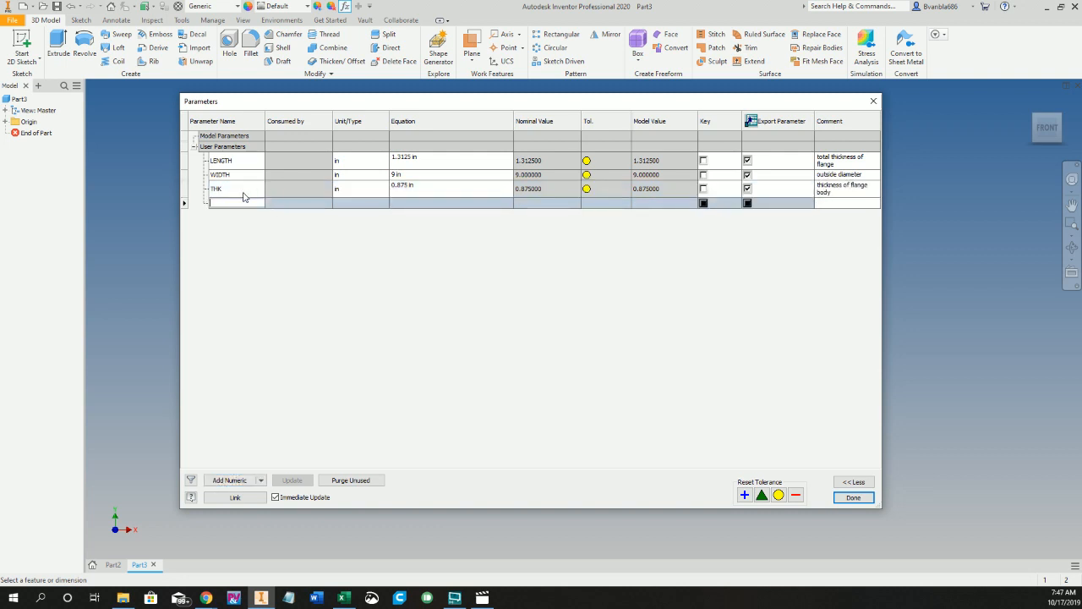
pyautogui.click(245, 104)
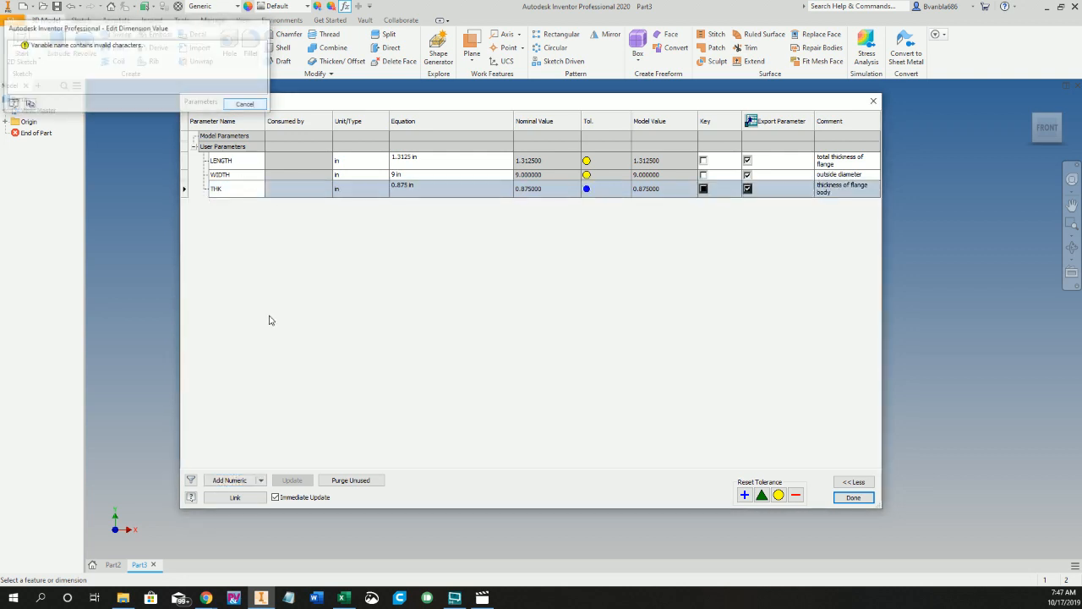
pyautogui.click(228, 481)
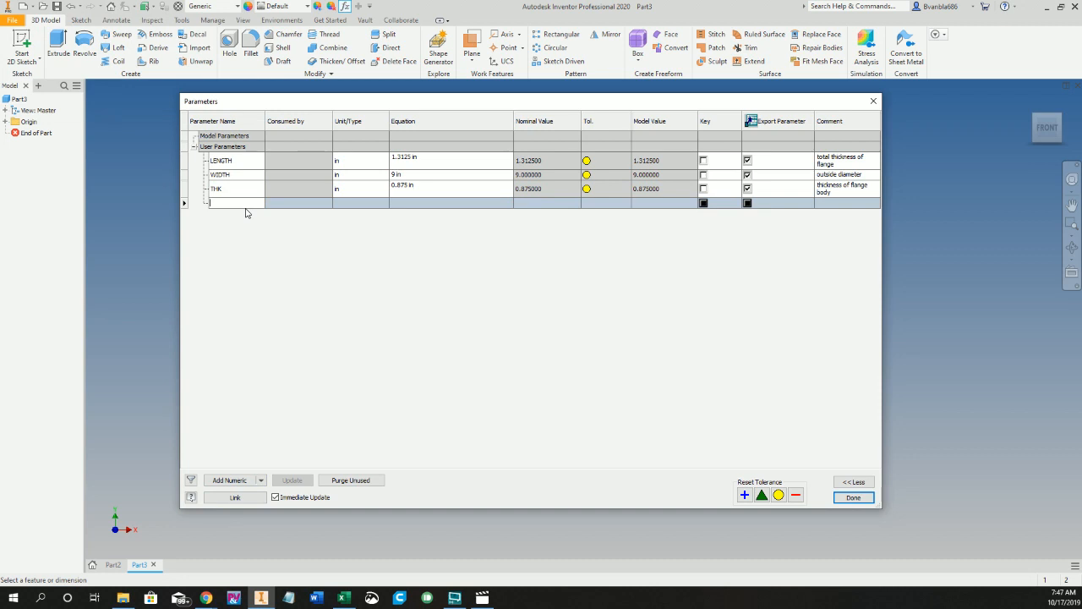
pyautogui.write('ra')
pyautogui.write('RAISED_')
pyautogui.write('FACE')
pyautogui.write('_THK')
pyautogui.press('Tab')
pyautogui.press('Tab')
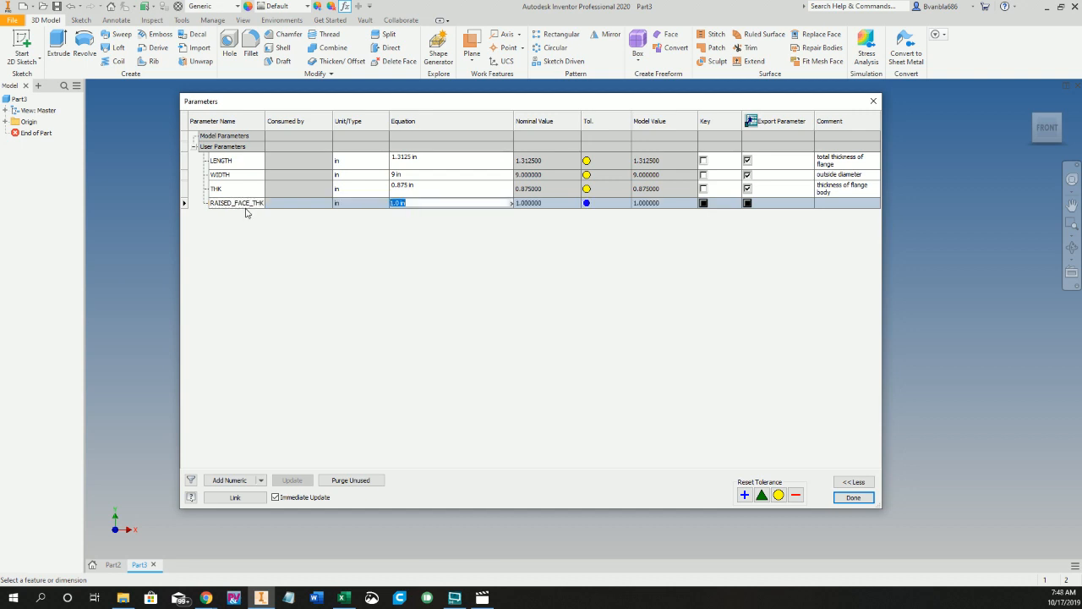
pyautogui.write('.0625')
pyautogui.press('Return')
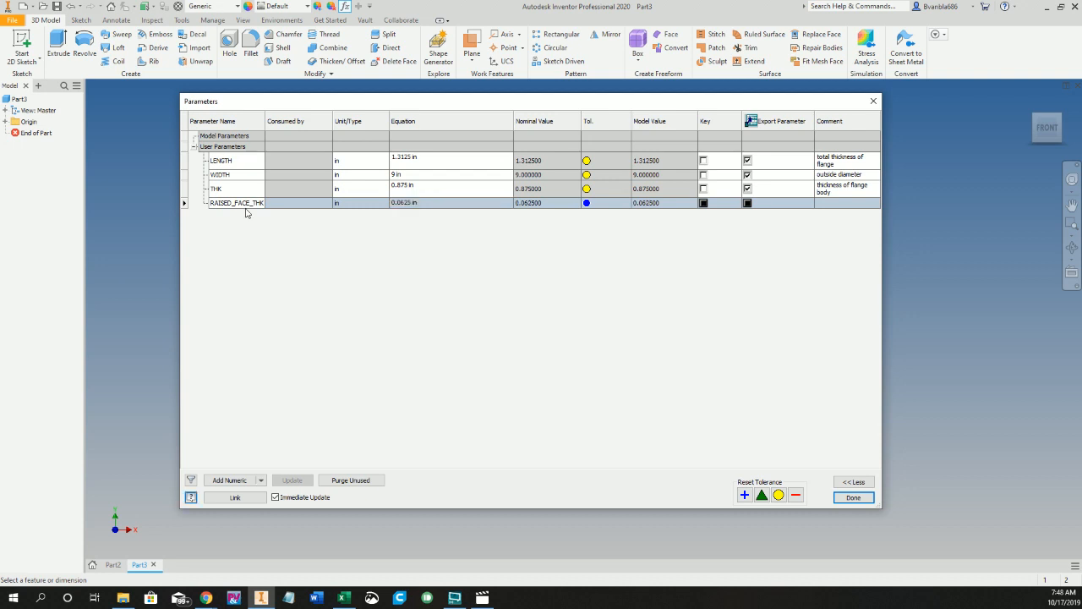
# Step: Add a numeric user parameter named RAISED_FACE_DIA with a value of 6.1875 in
pyautogui.click(220, 480)
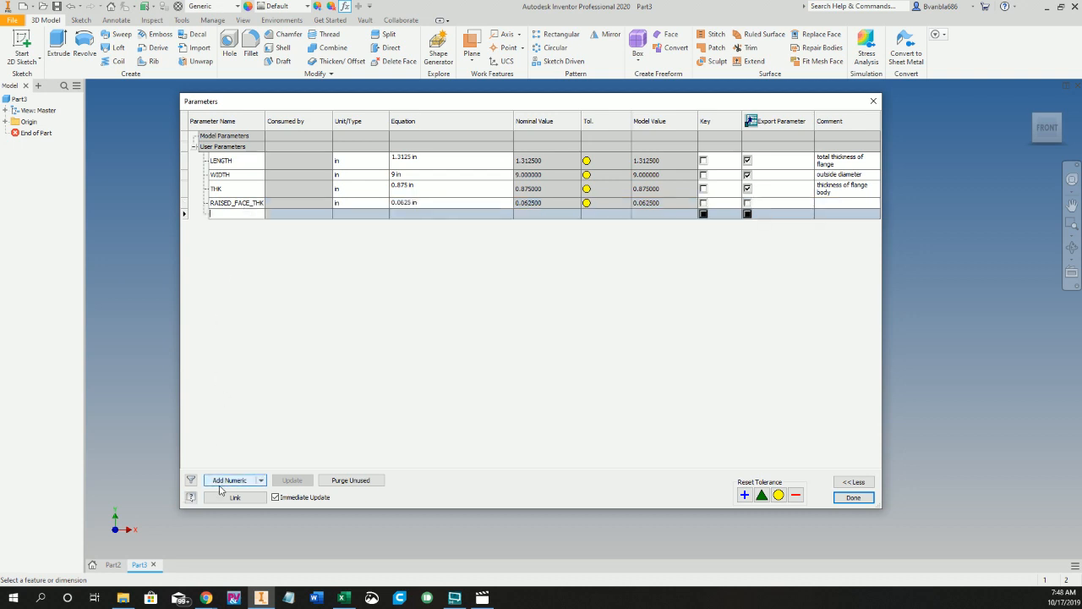
pyautogui.write('RAISED_FACE')
pyautogui.press('Tab')
pyautogui.press('Tab')
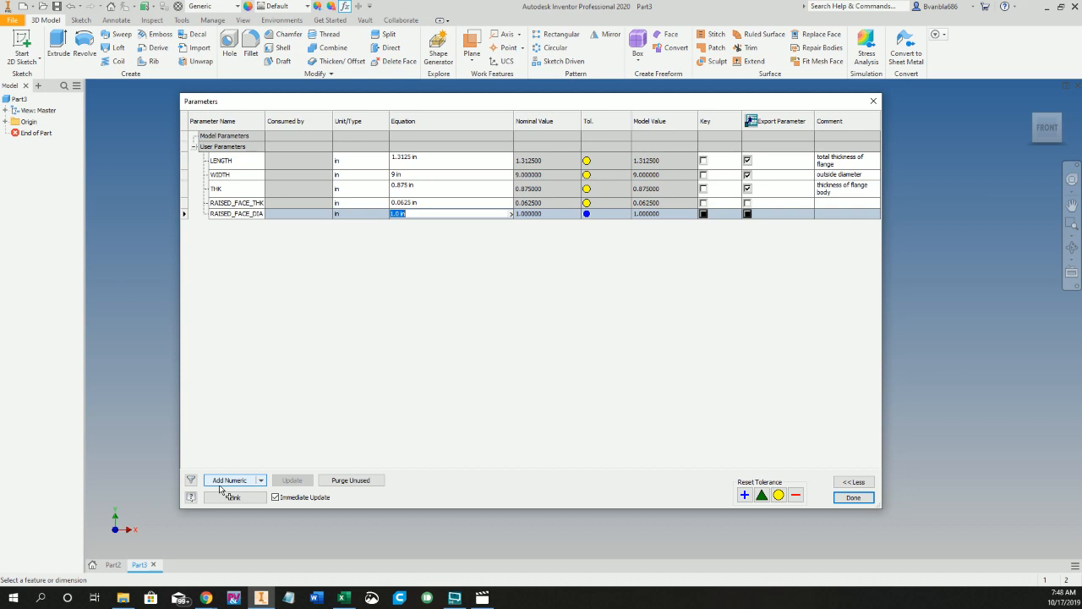
pyautogui.write('6.1875')
pyautogui.press('Return')
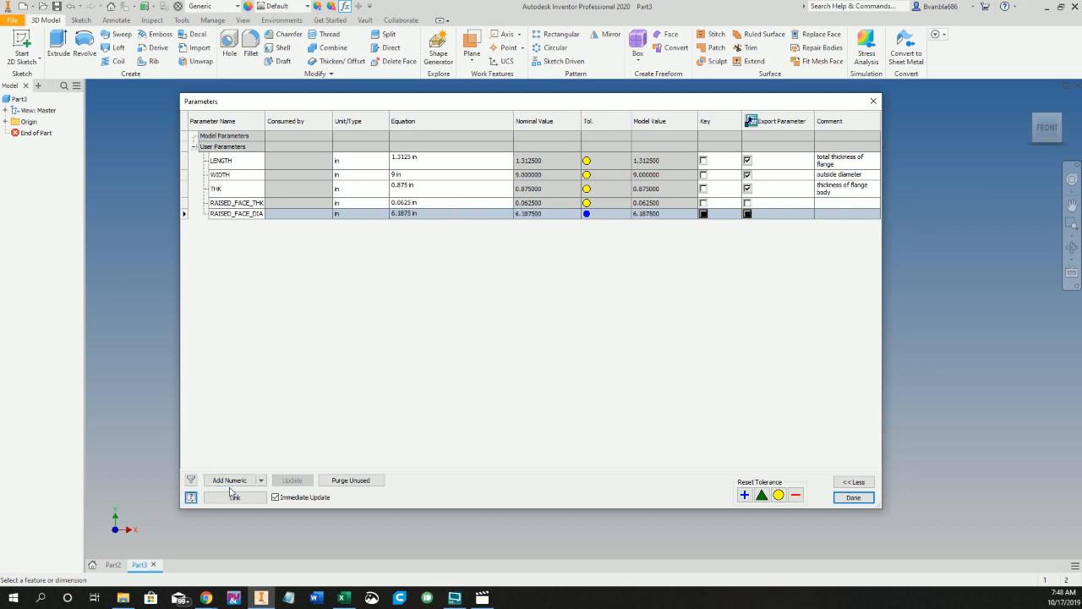
# Step: Add a numeric user parameter named BOLT_CIRCLE with a value of 7.5 in
pyautogui.click(228, 483)
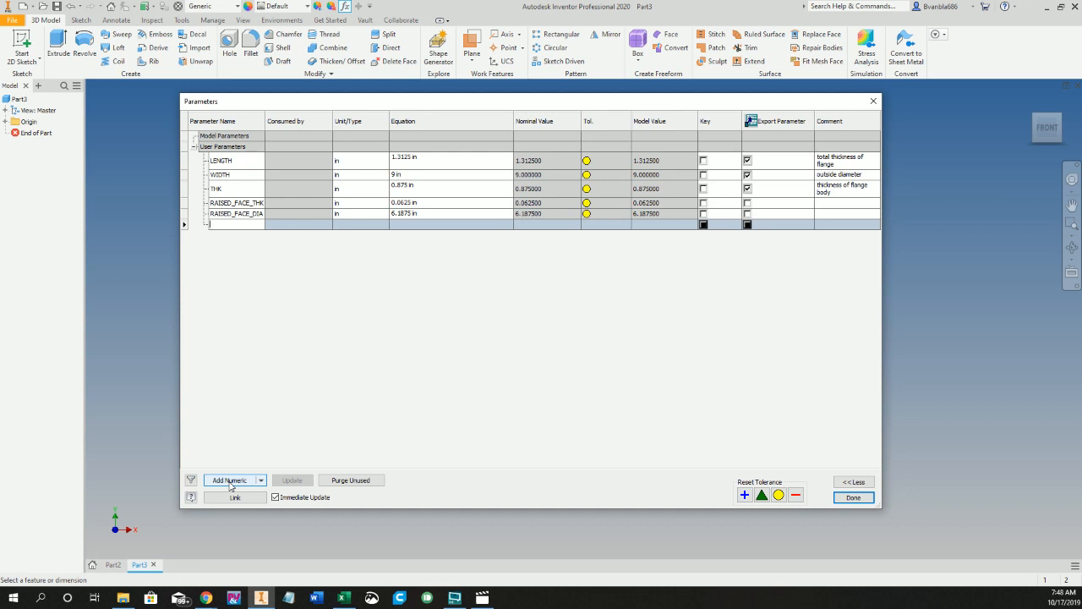
pyautogui.write('BOLT_CICR')
pyautogui.press('BackSpace')
pyautogui.press('BackSpace')
pyautogui.write('R')
pyautogui.press('Tab')
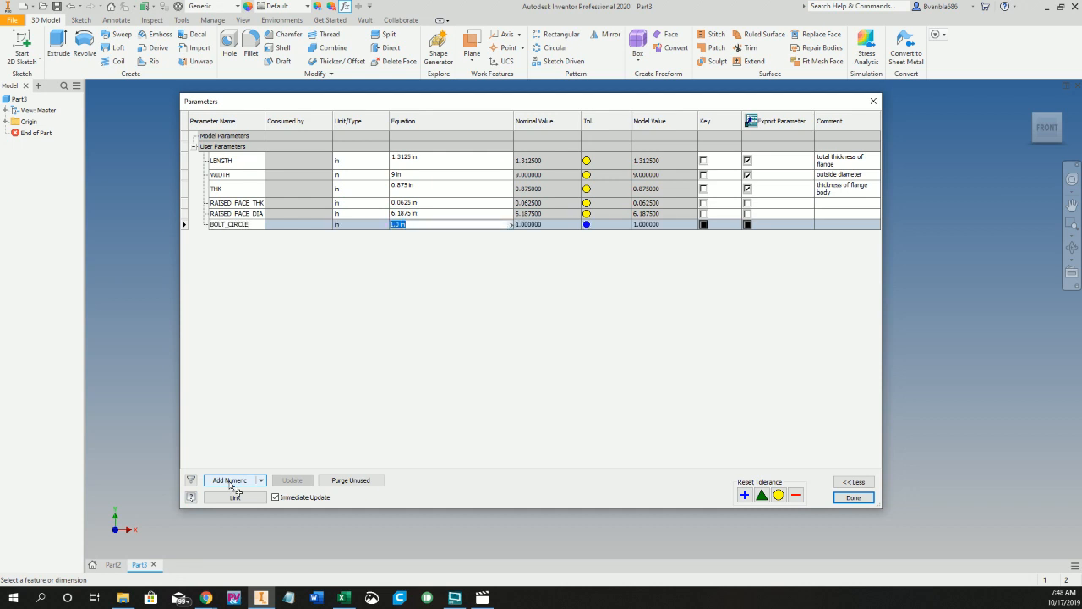
pyautogui.write('7.5')
pyautogui.press('Return')
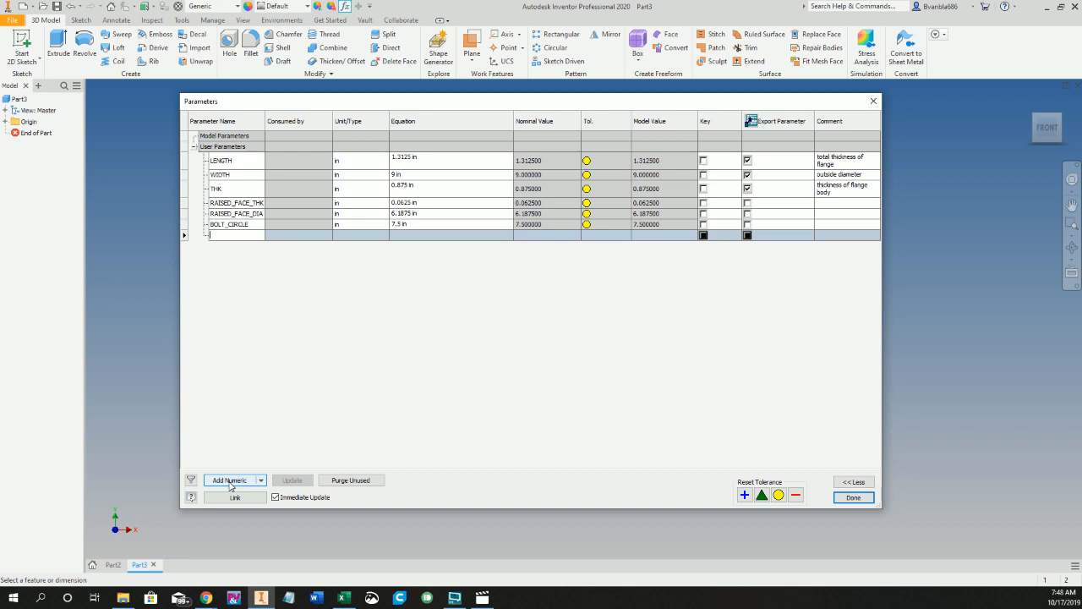
# Step: Add a numeric user parameter named BOLT_HOLE_QTY and set its unit type to Unitless (ul)
pyautogui.write('BOLT_HOLE_QTY')
pyautogui.press('Return')
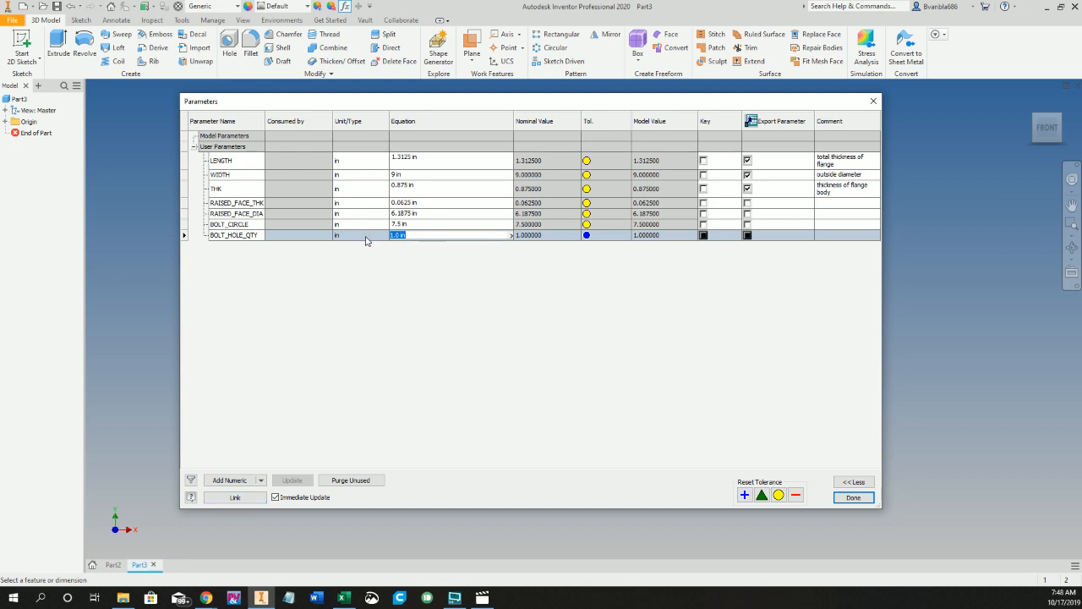
pyautogui.click(336, 237)
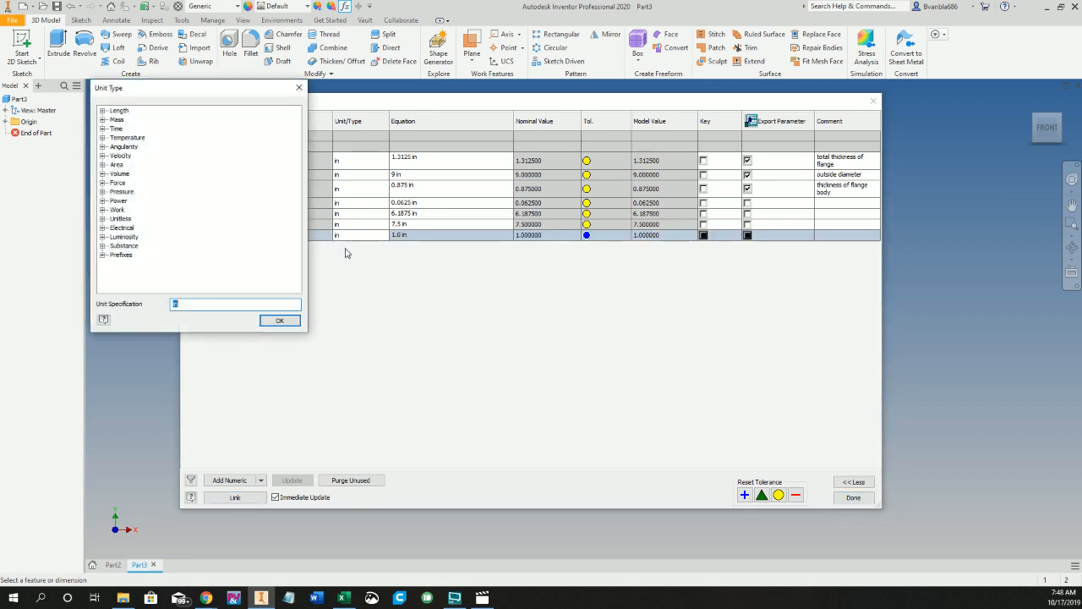
pyautogui.click(103, 218)
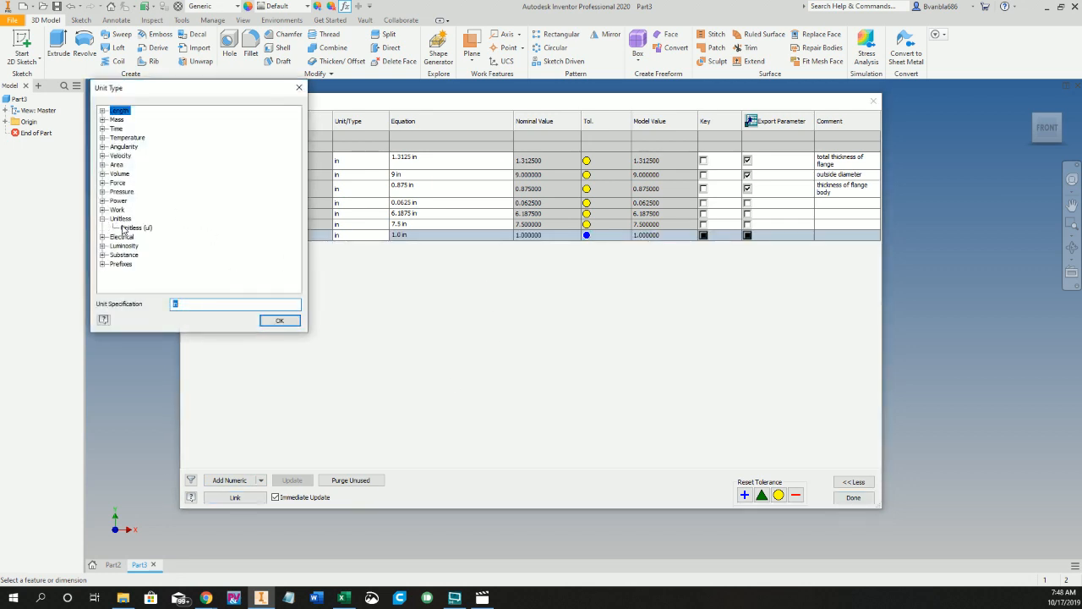
pyautogui.click(128, 228)
pyautogui.click(279, 321)
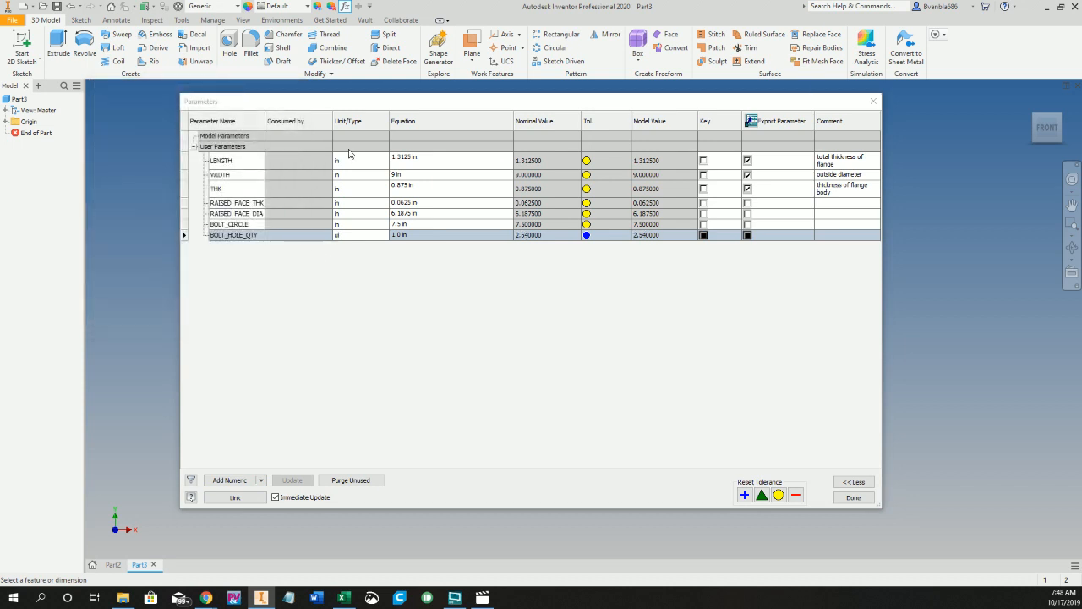
pyautogui.click(361, 236)
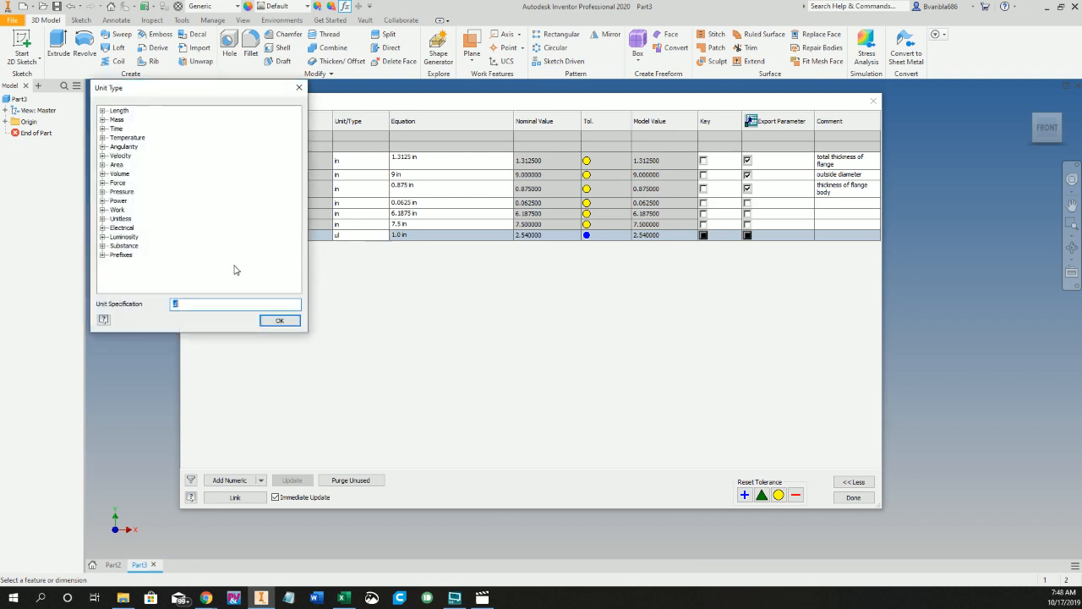
pyautogui.click(102, 219)
pyautogui.click(279, 320)
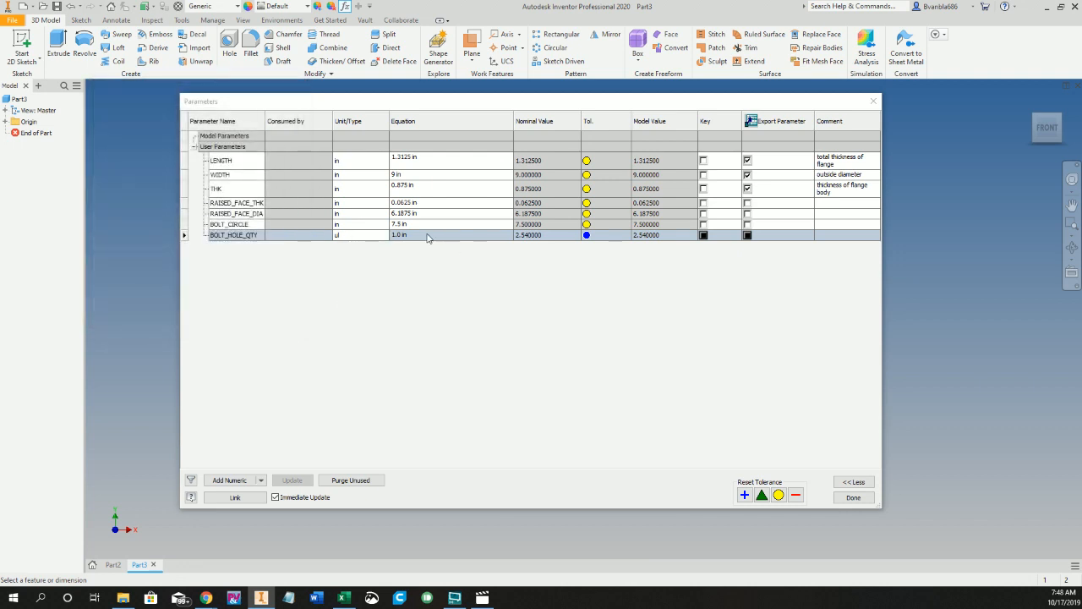
# Step: Set the value of the BOLT_HOLE_QTY user parameter to 8 ul
pyautogui.click(427, 237)
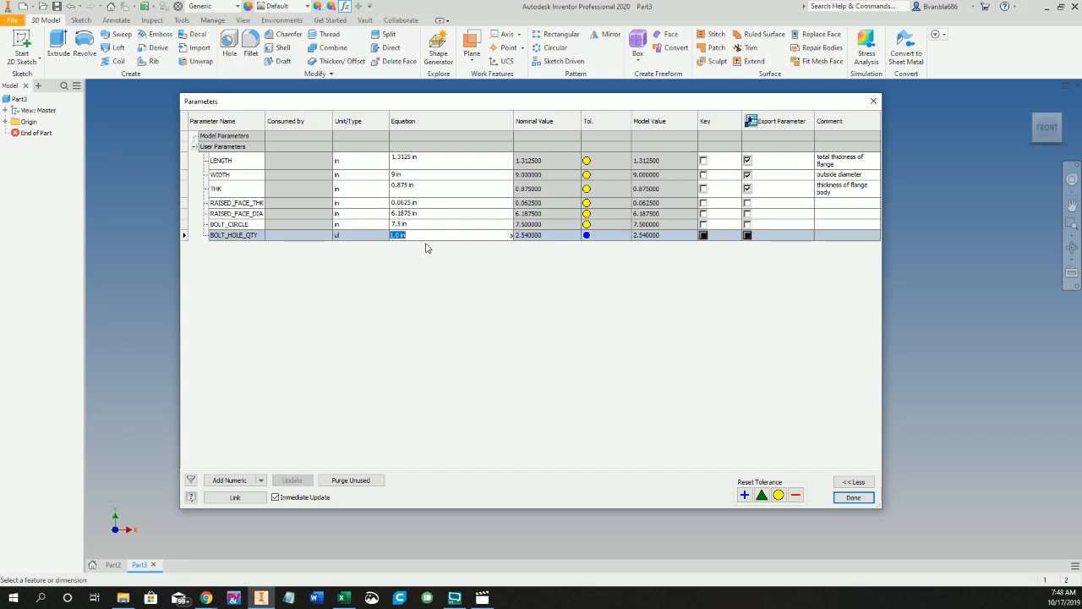
pyautogui.write('8')
pyautogui.press('Return')
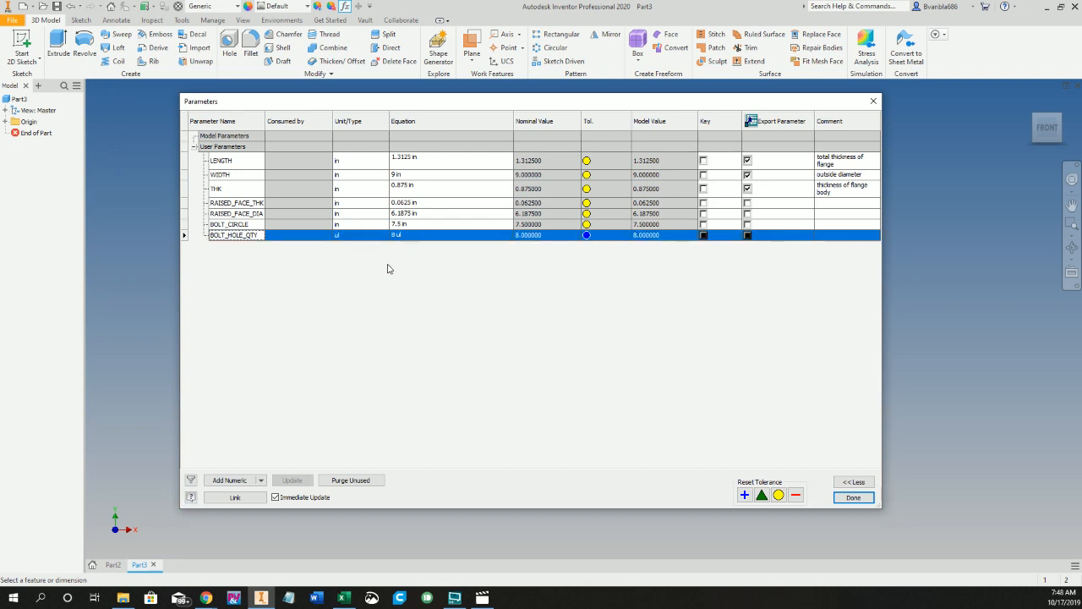
# Step: Add a numeric user parameter named BOLT_HOLE_DIA with a value of 0.75 in
pyautogui.click(235, 480)
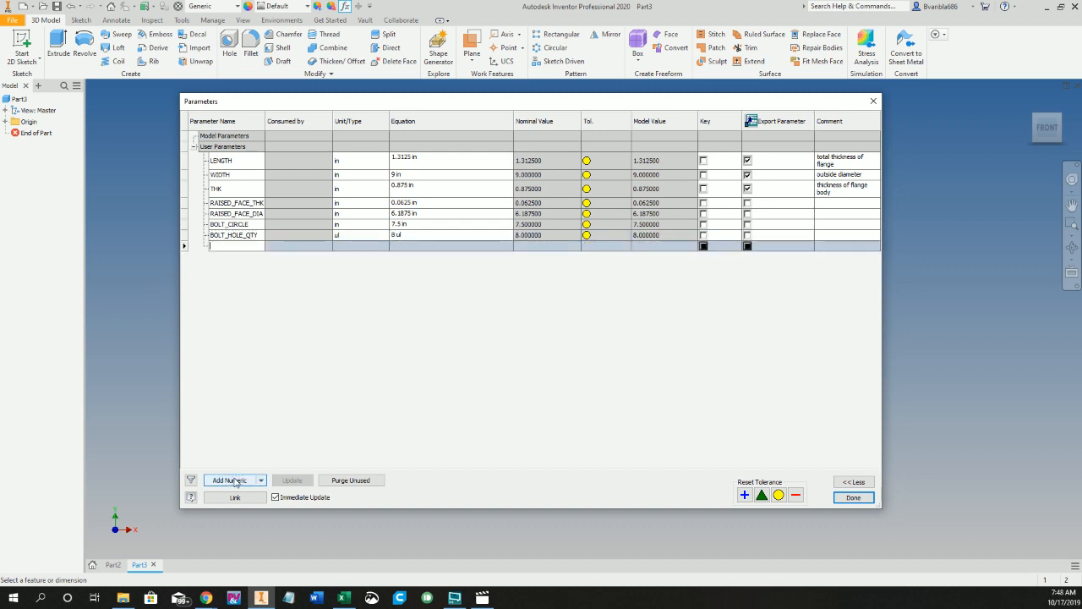
pyautogui.write('BOLT_HOLE_DIA')
pyautogui.press('Tab')
pyautogui.write('0.75')
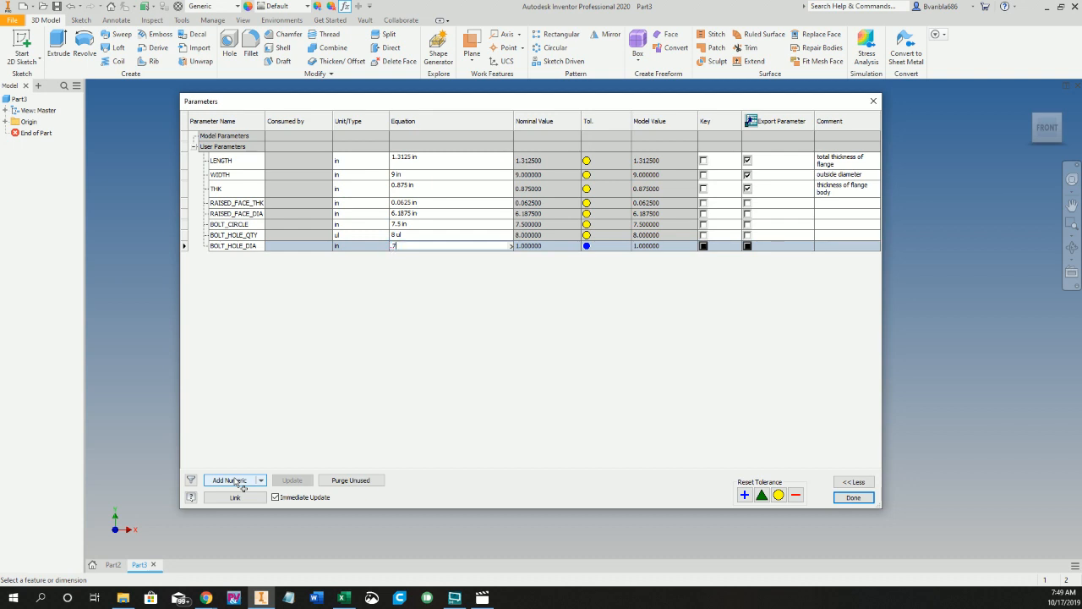
pyautogui.press('Return')
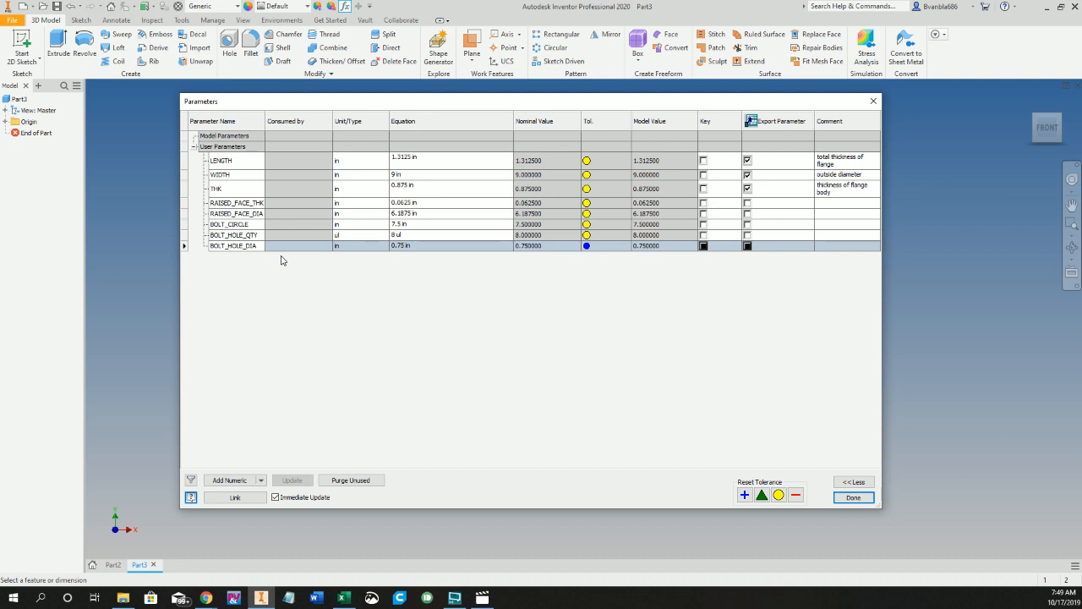
# Step: Add a numeric user parameter named WELD_NECK_DIA, keeping its default unit and equation
pyautogui.click(220, 488)
pyautogui.write('WELD_')
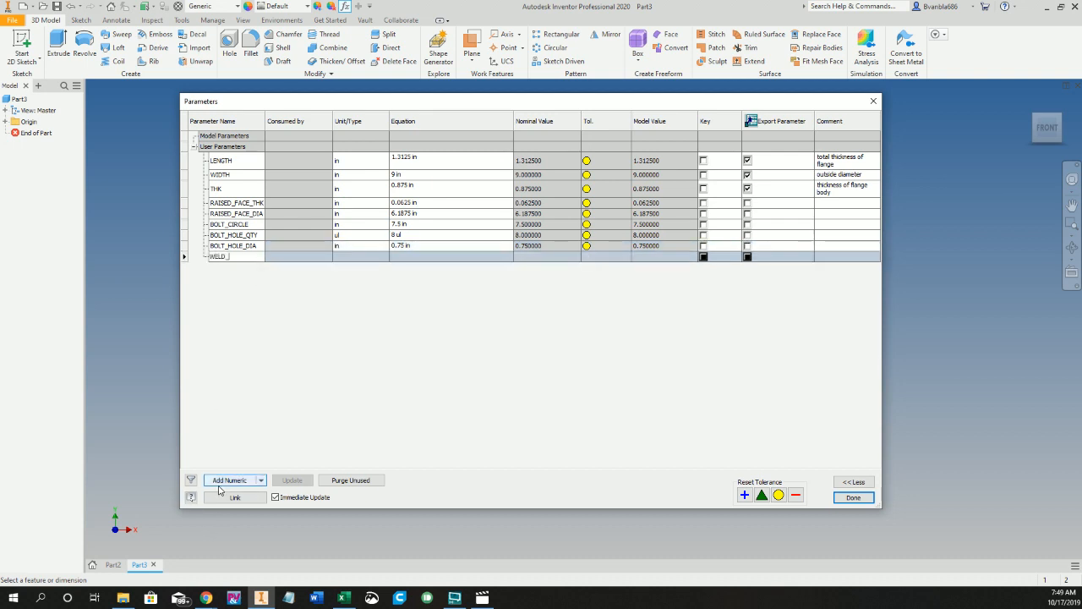
pyautogui.write('NECK')
pyautogui.press('Return')
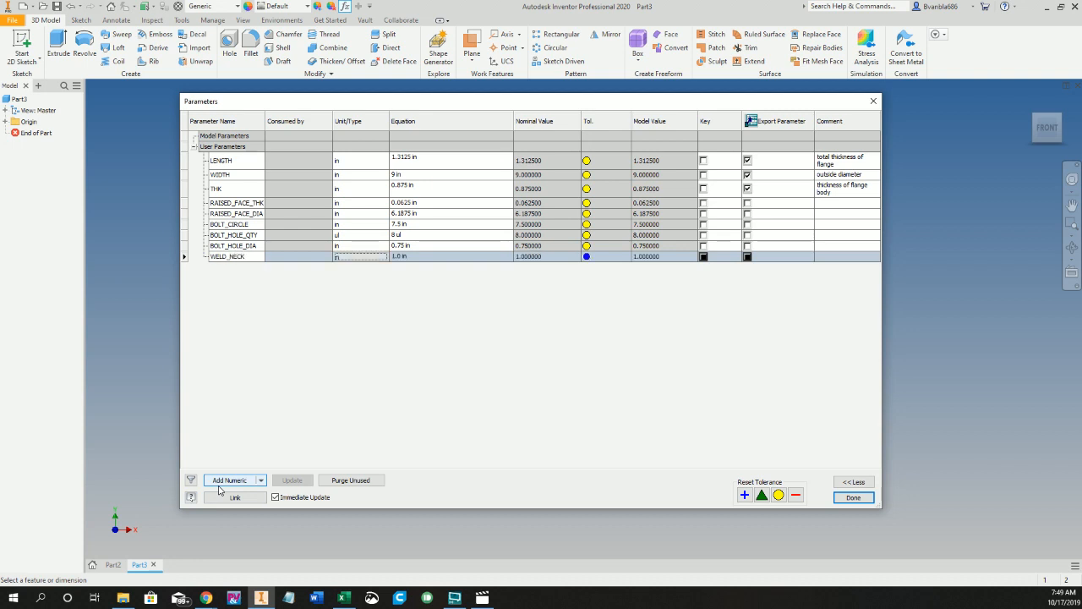
pyautogui.click(219, 486)
pyautogui.click(250, 256)
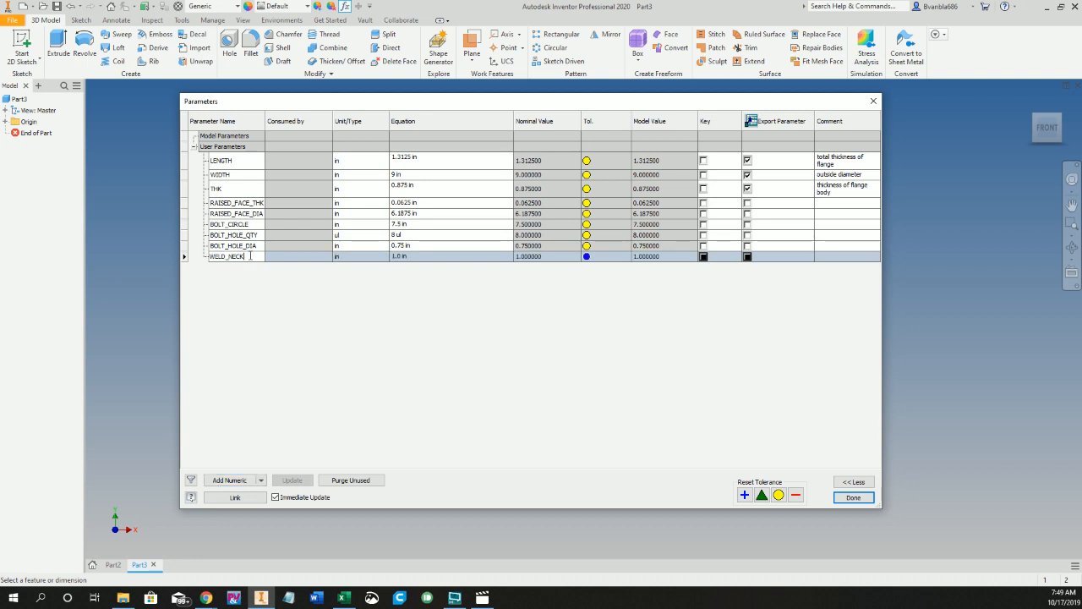
pyautogui.write('_DIA')
pyautogui.press('Tab')
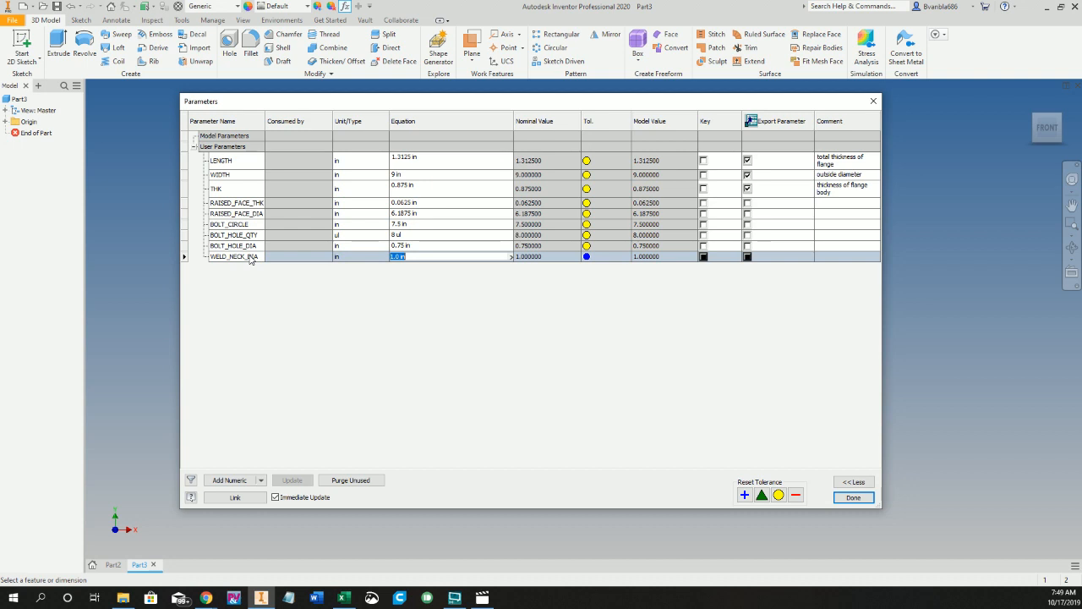
# Step: Add a numeric user parameter named FLANGE_ID with a value of 4.57 in
pyautogui.click(240, 480)
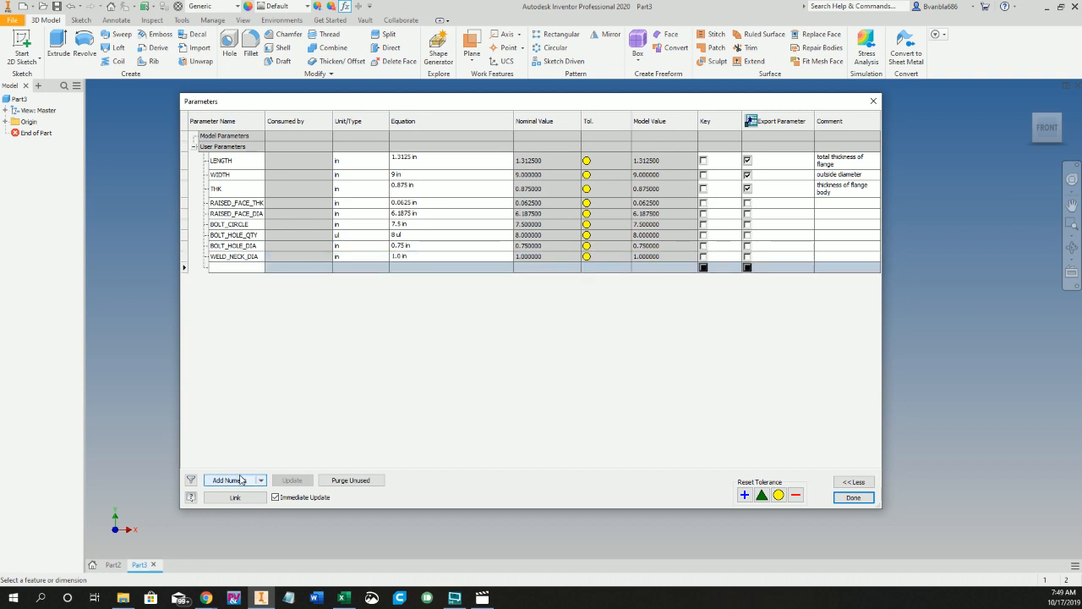
pyautogui.write('FLANGE_ID')
pyautogui.press('Tab')
pyautogui.press('Tab')
pyautogui.write('4.57')
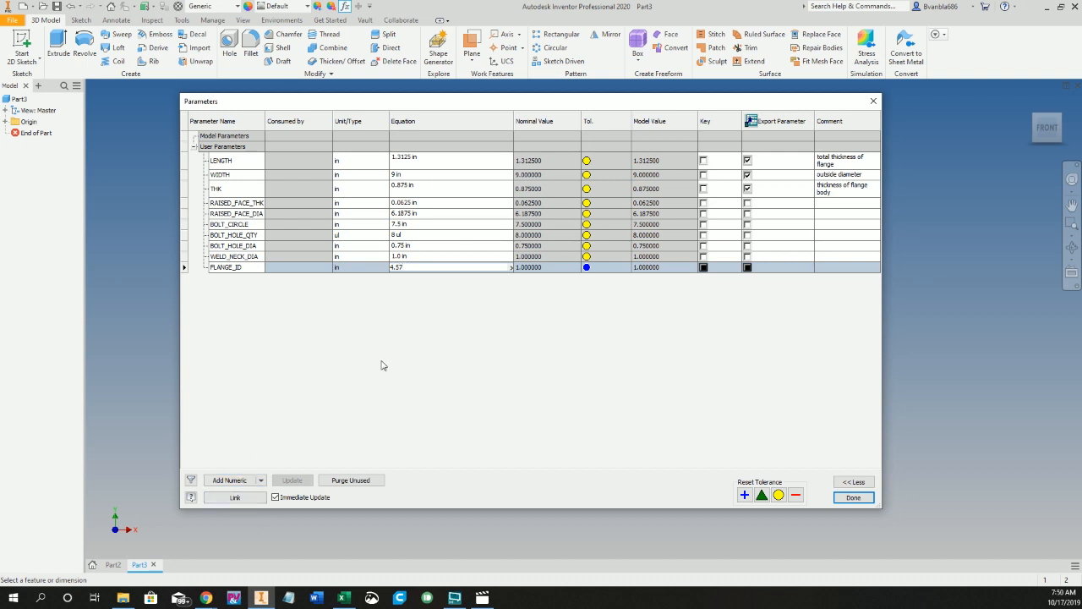
pyautogui.press('Return')
# Step: Set the WELD_NECK_DIA equation to FLANGE_ID + 0.125 in and close the Parameters dialog
pyautogui.click(425, 257)
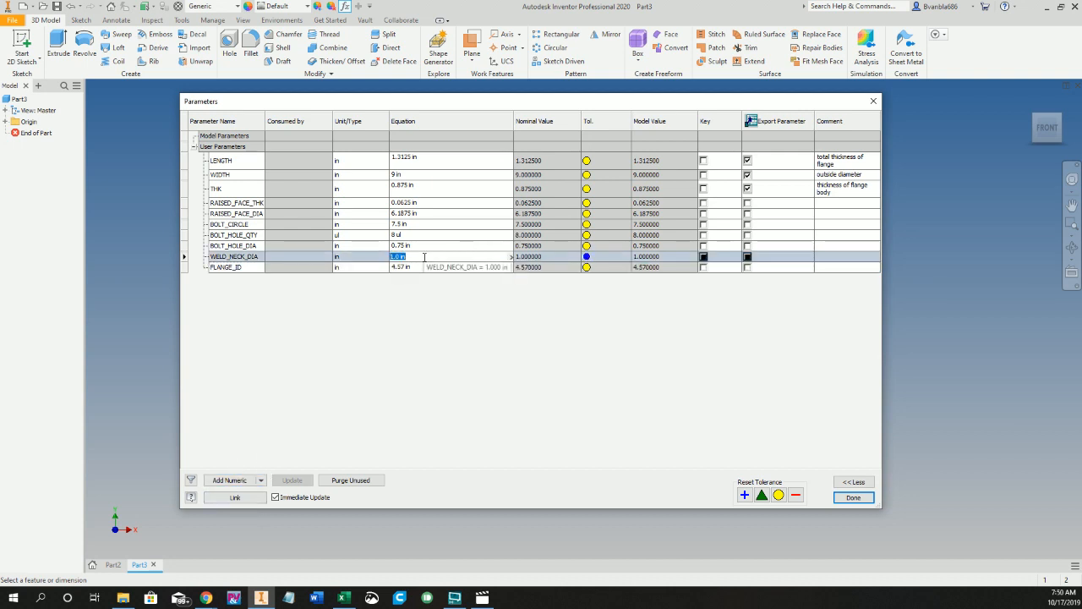
pyautogui.write('FLANGE_ID')
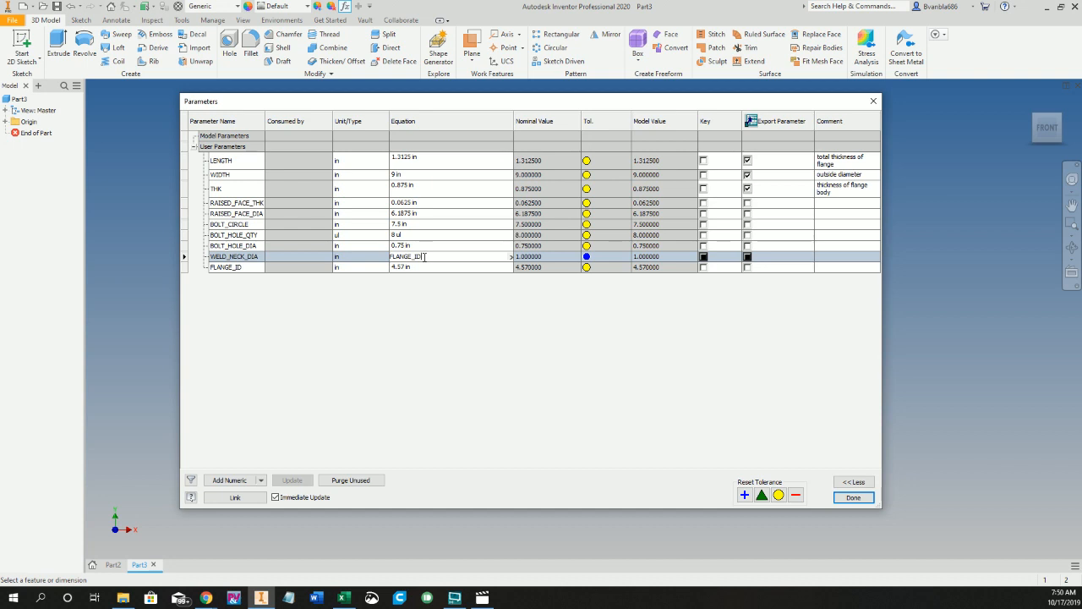
pyautogui.write('+ 0.125')
pyautogui.press('Return')
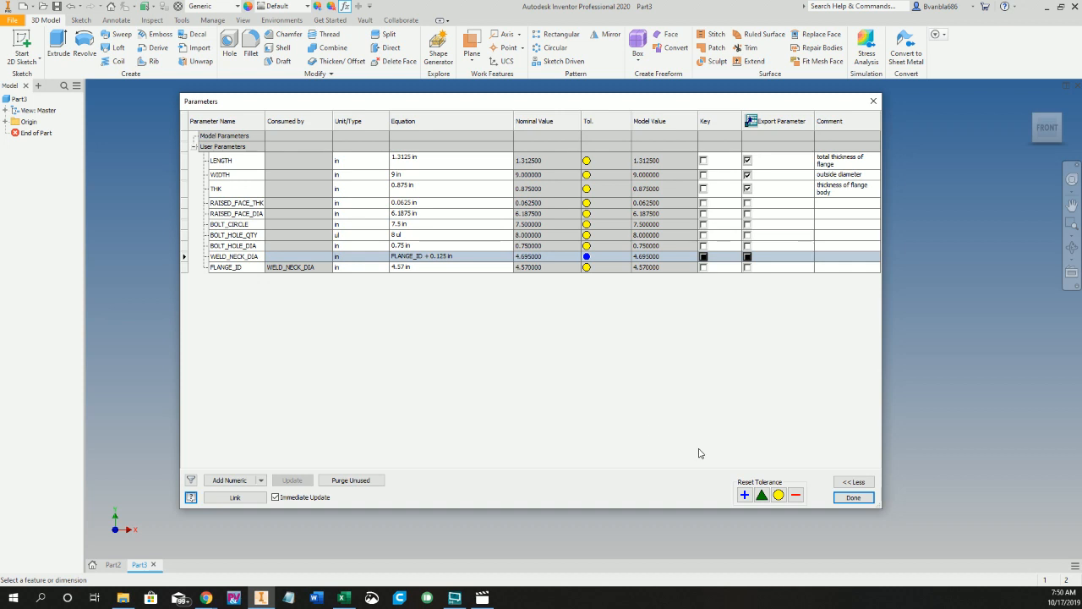
pyautogui.click(868, 502)
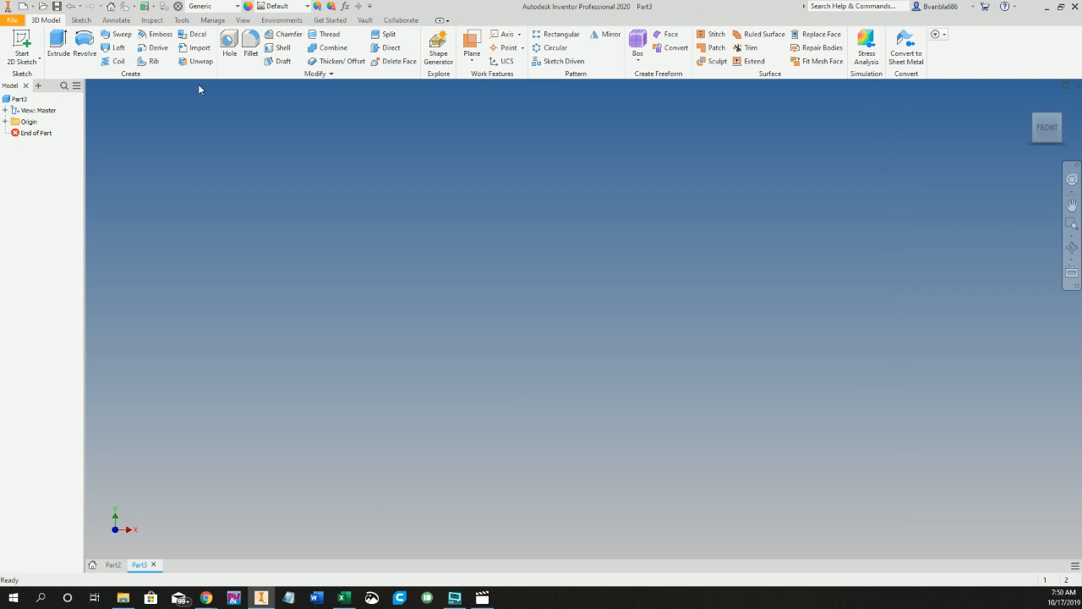
# Step: Start a 2D sketch on the XZ plane and rotate the view so that X runs horizontally
pyautogui.click(81, 20)
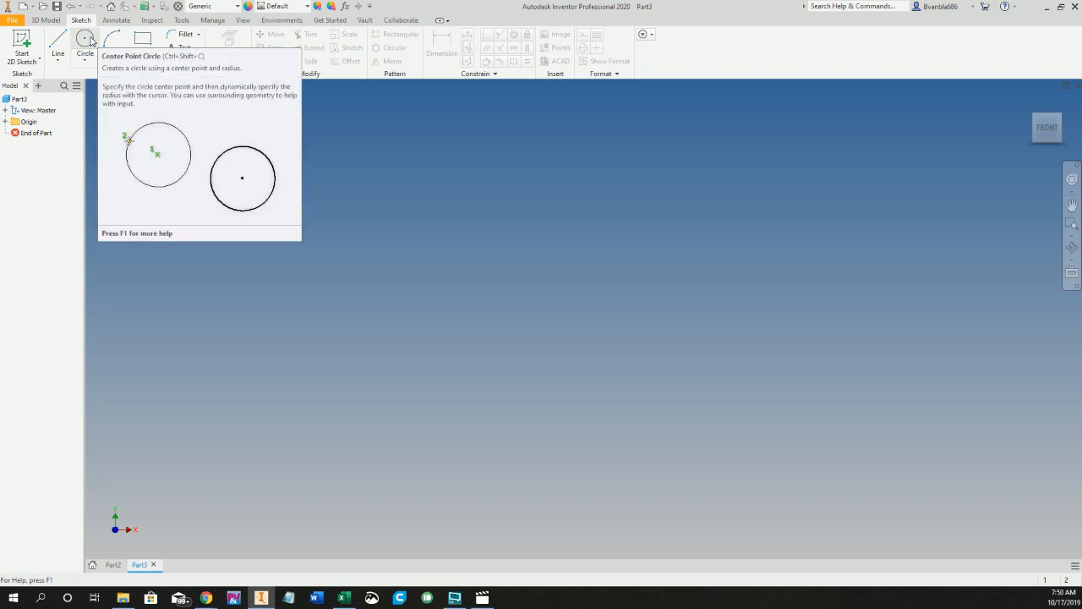
pyautogui.press('s')
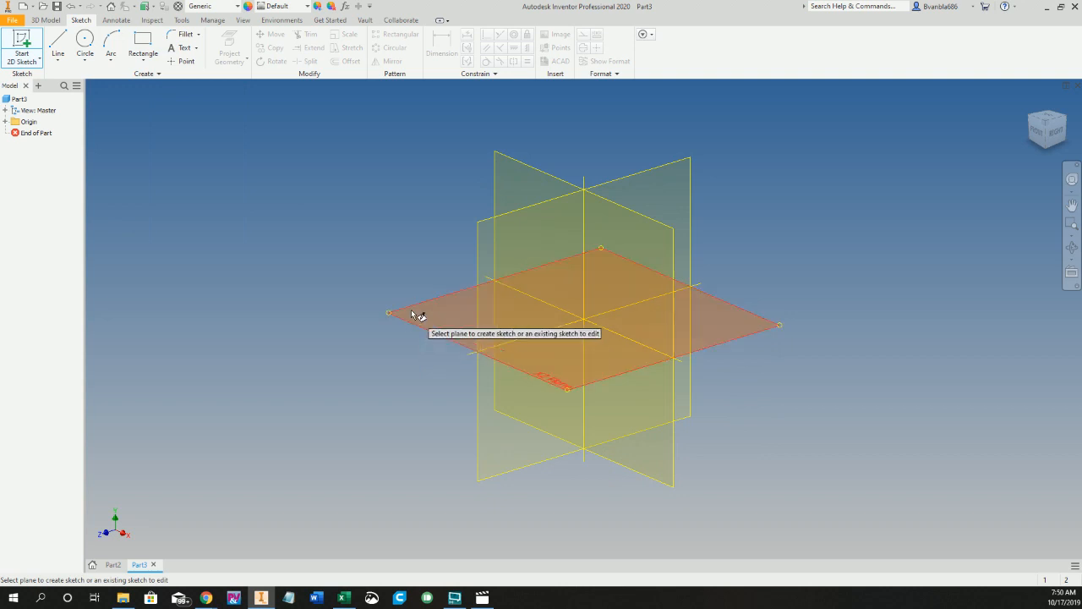
pyautogui.click(411, 310)
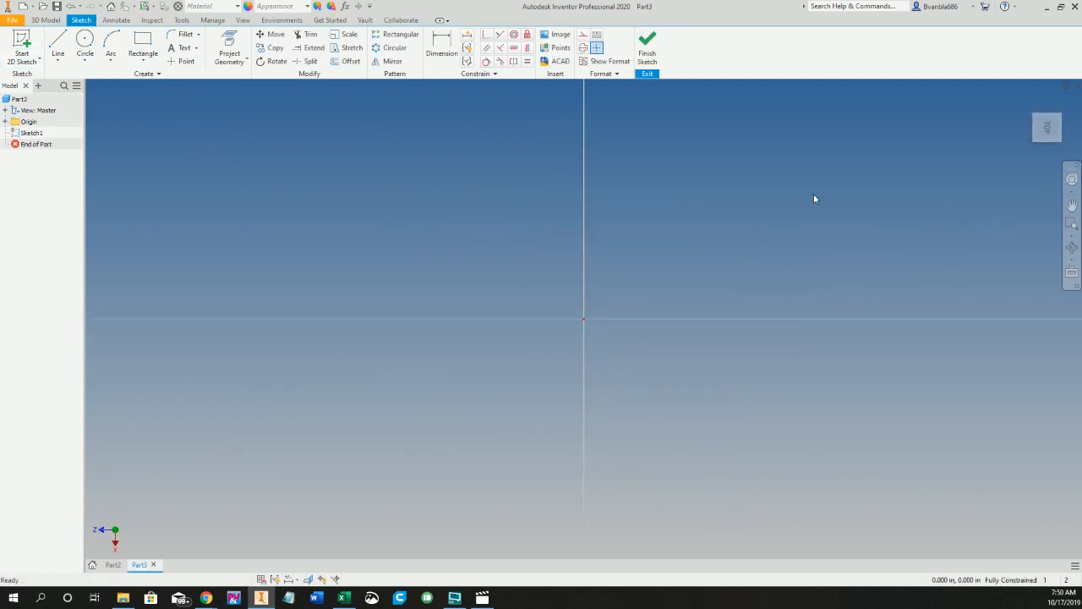
pyautogui.click(1058, 103)
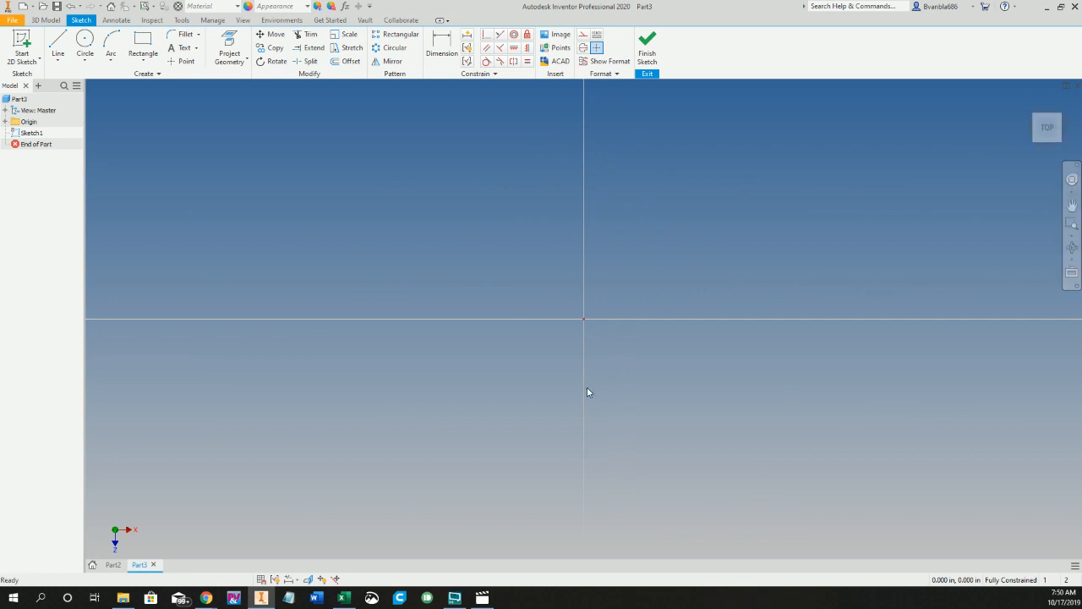
# Step: Draw a vertical centerline about 3.28 in long from a point on the vertical axis to the sketch origin
pyautogui.click(57, 42)
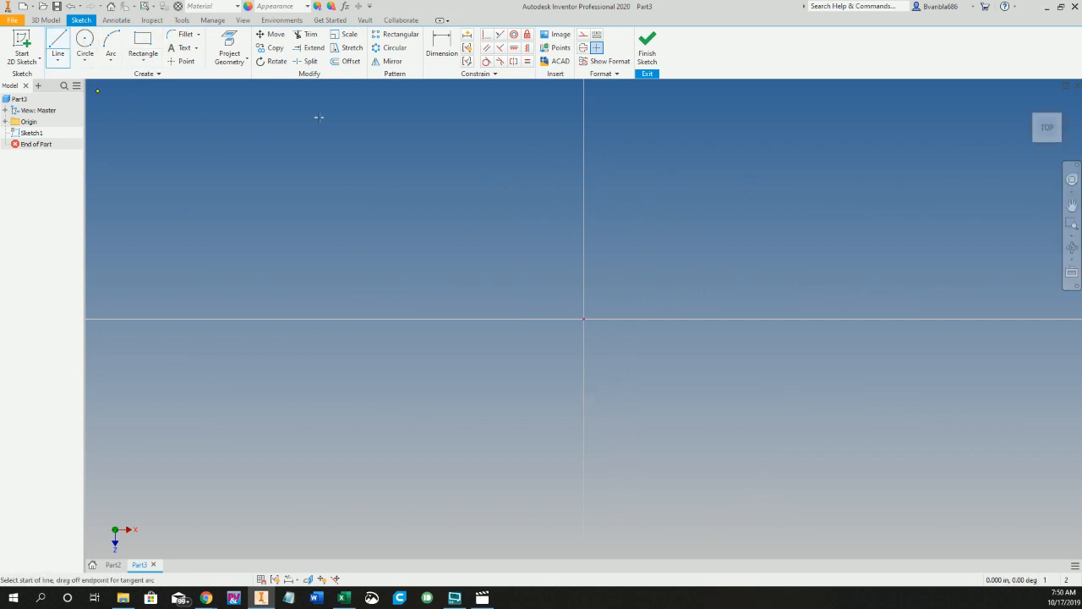
pyautogui.click(583, 48)
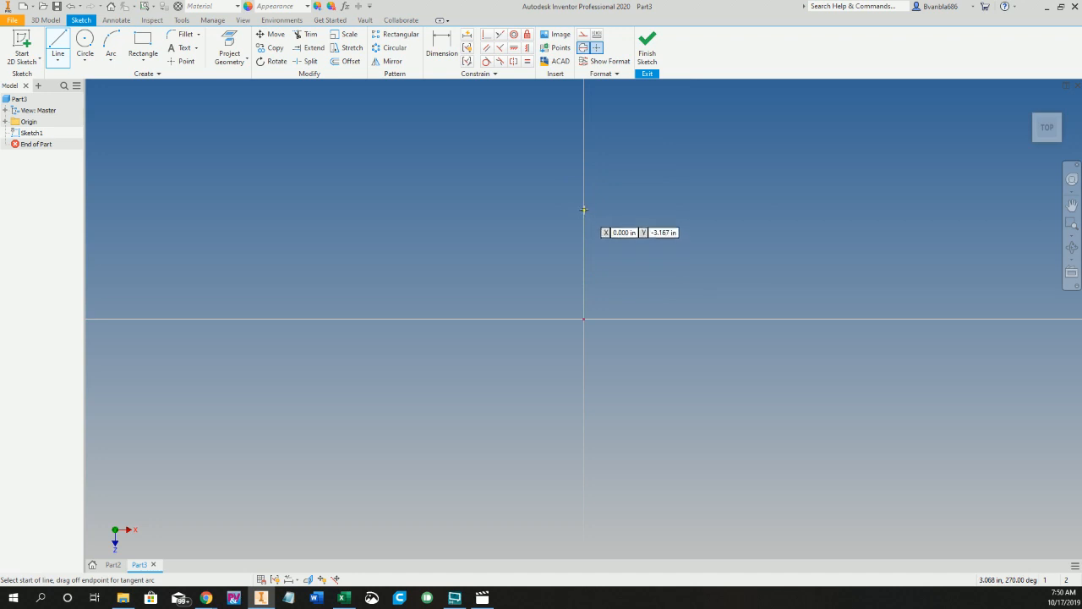
pyautogui.click(583, 205)
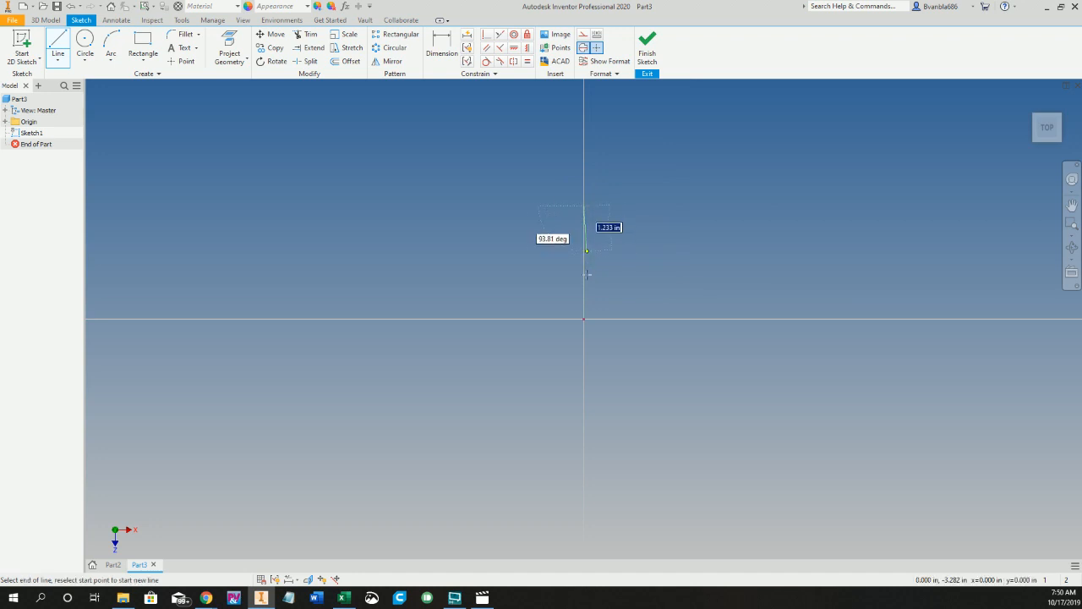
pyautogui.click(584, 318)
pyautogui.press('Escape')
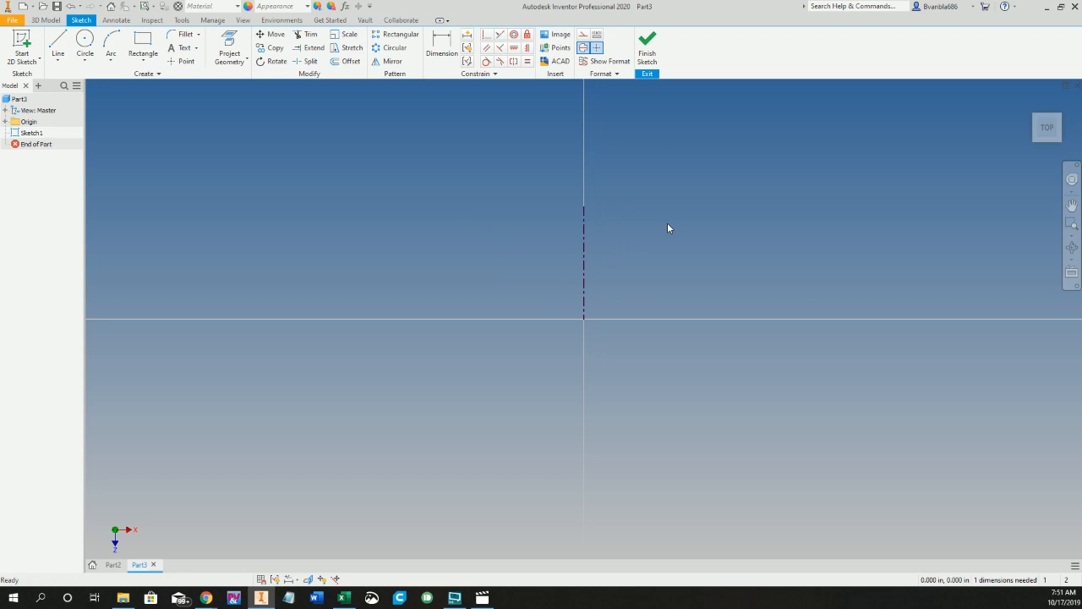
# Step: Dimension the vertical centerline's length and link the dimension to the LENGTH parameter
pyautogui.press('d')
pyautogui.click(584, 224)
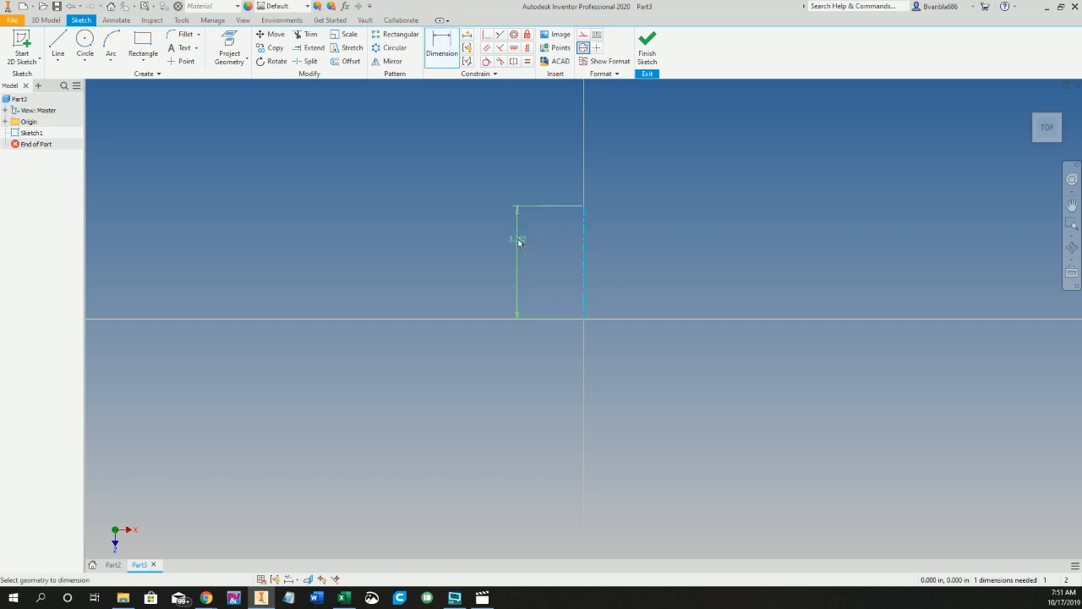
pyautogui.click(114, 20)
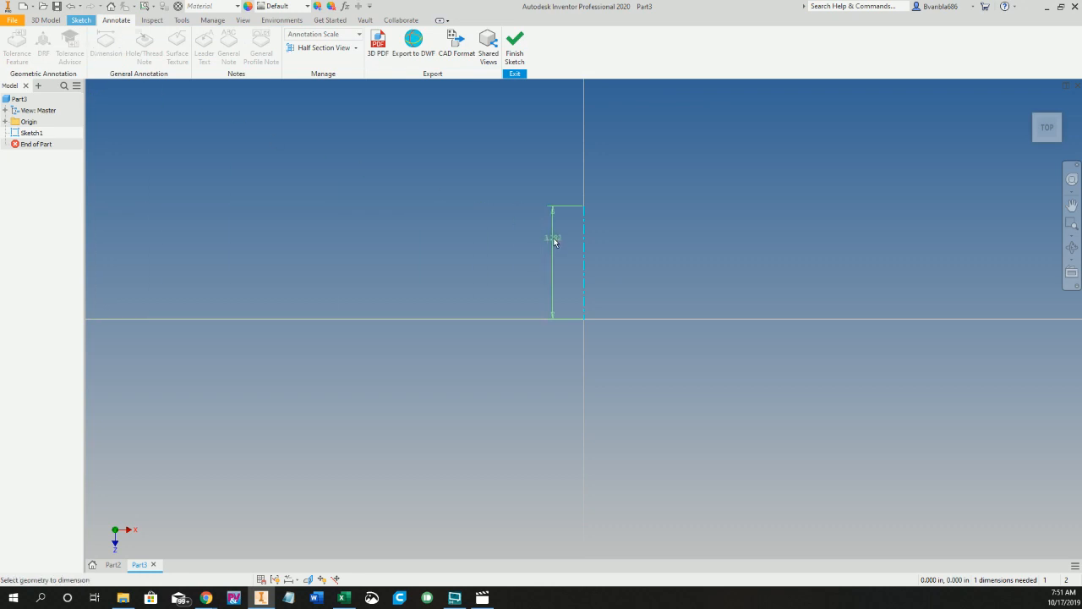
pyautogui.click(497, 253)
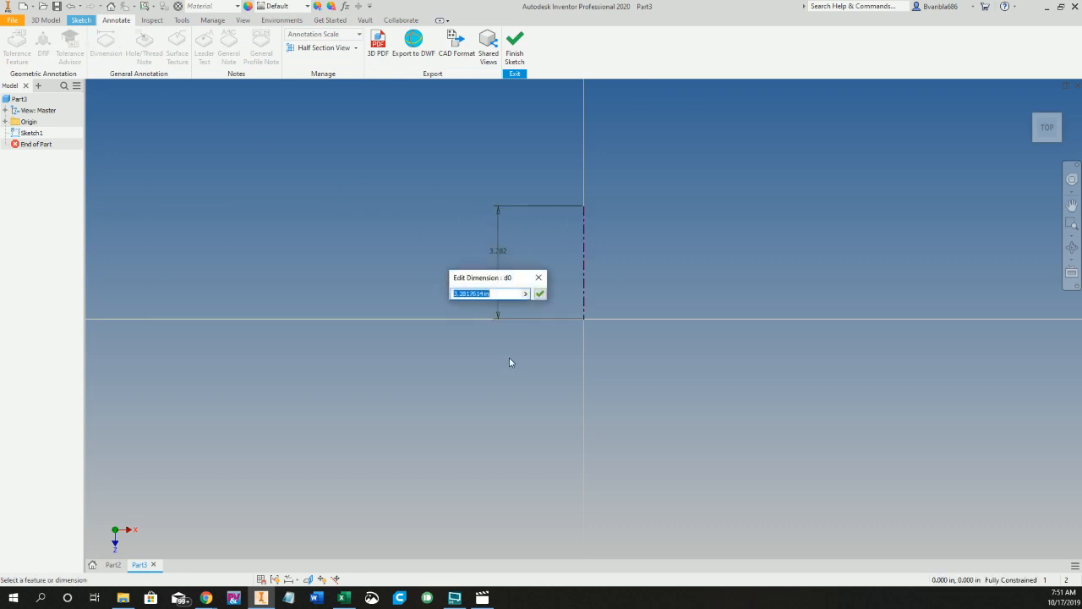
pyautogui.click(528, 294)
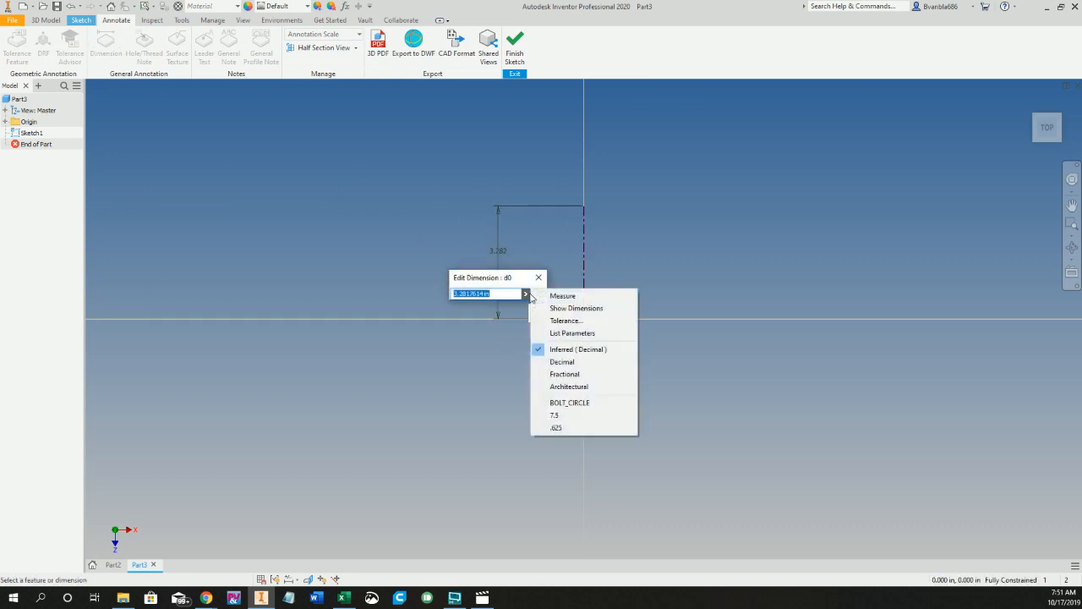
pyautogui.click(565, 333)
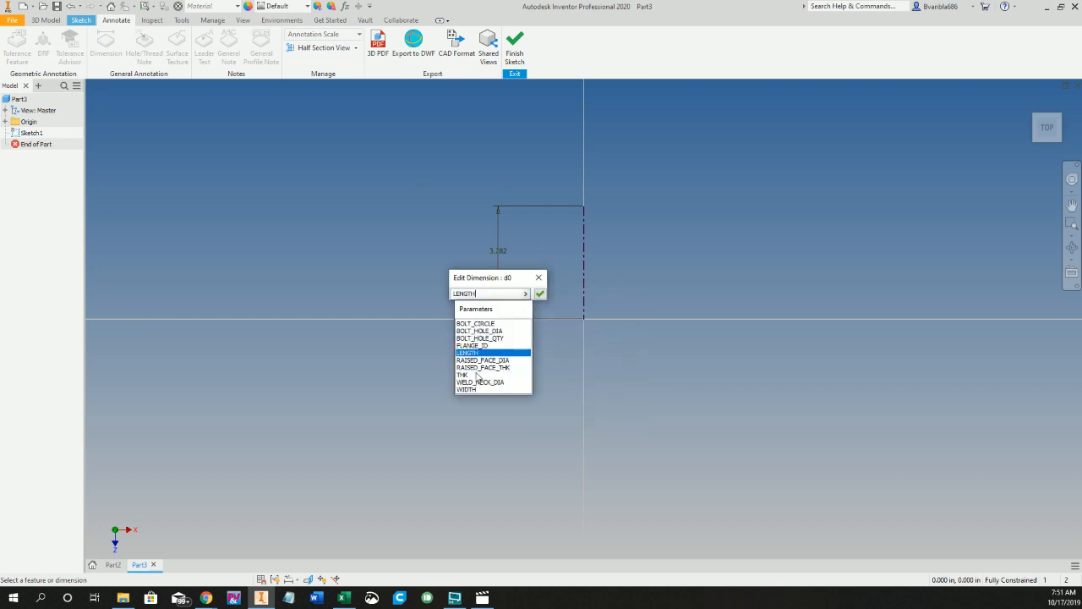
pyautogui.click(470, 353)
pyautogui.click(539, 294)
pyautogui.press('Escape')
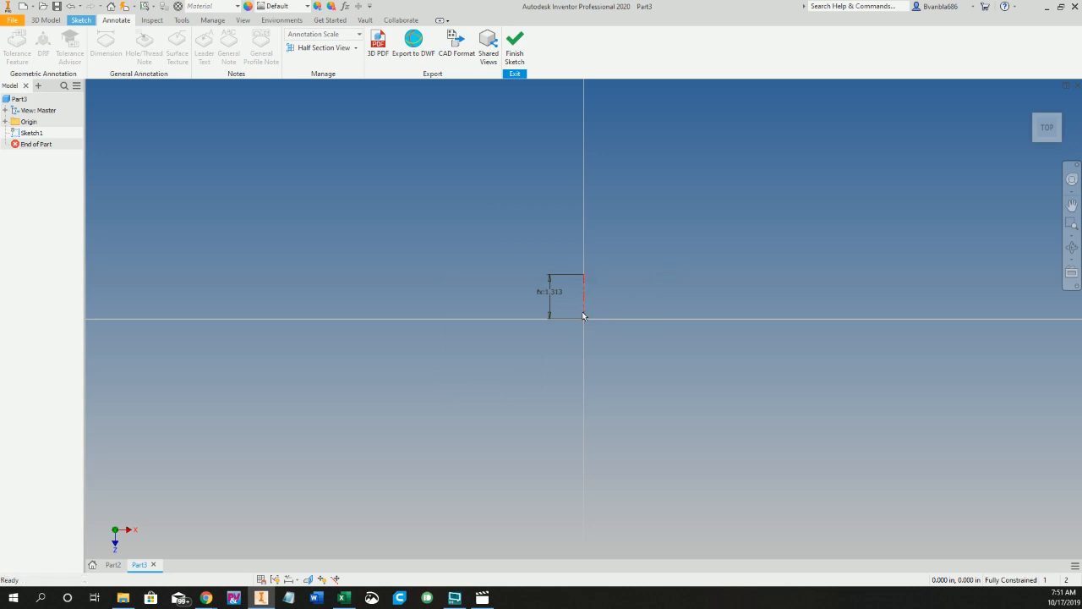
# Step: Reopen the profile sketch for editing and rotate the view so that X runs horizontally
pyautogui.moveTo(700, 296); pyautogui.dragTo(563, 299, button='middle')
pyautogui.click(81, 19)
pyautogui.press('F6')
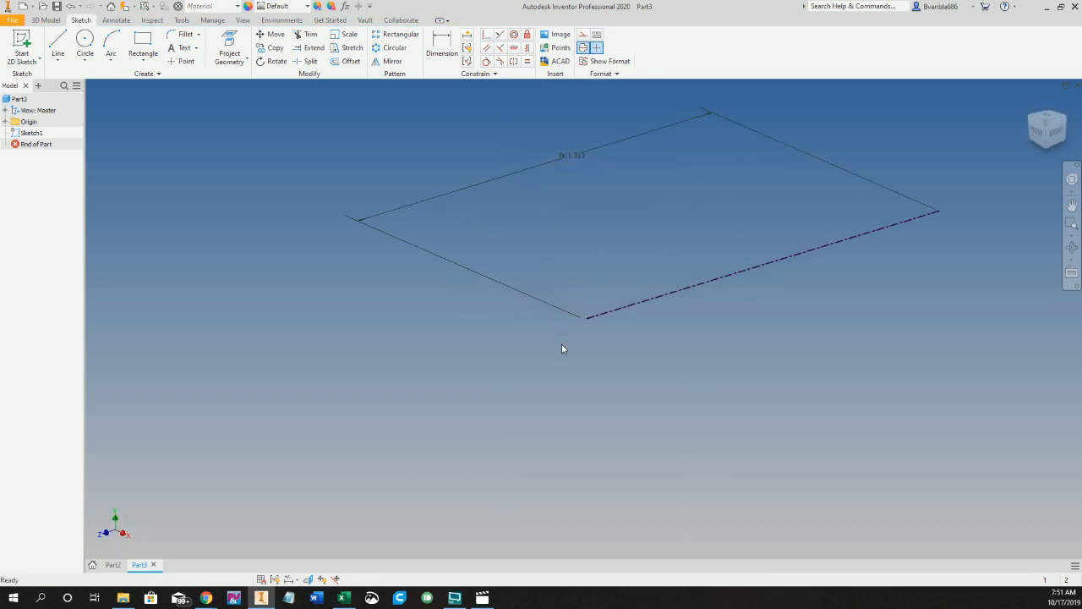
pyautogui.doubleClick(26, 134)
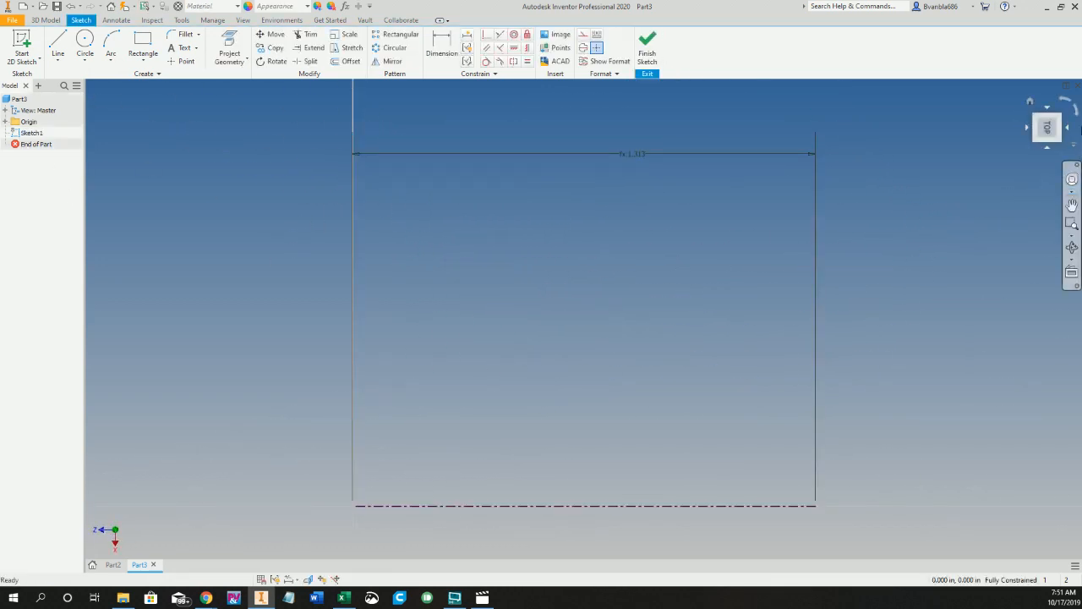
pyautogui.click(1061, 102)
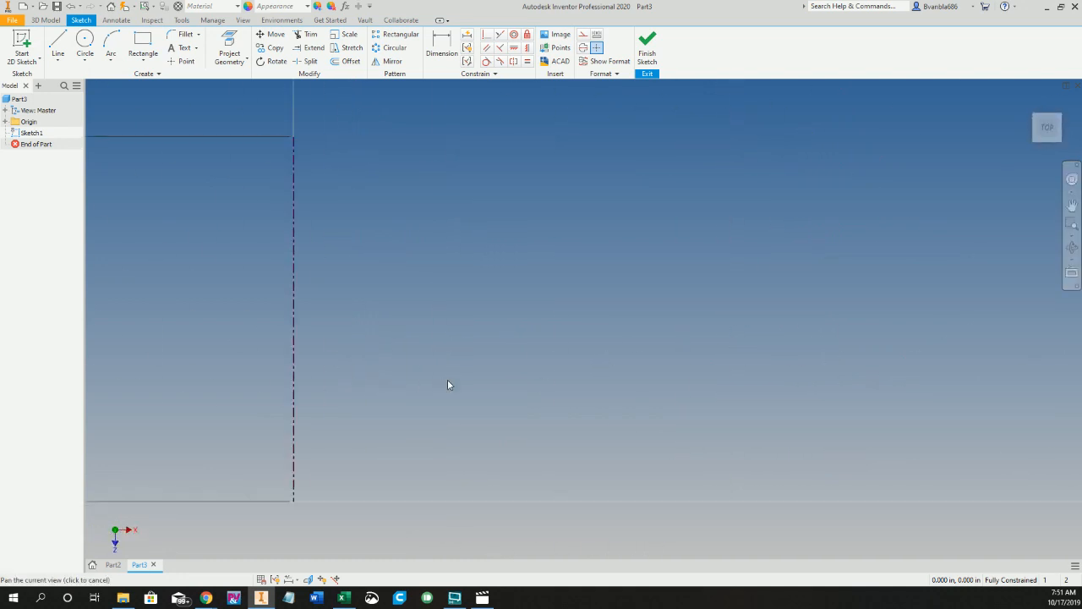
# Step: Draw a closed, stepped L-shaped flange profile about 1 in tall, spanning about 0.95 to 2.93 in from the centerline
pyautogui.scroll(-3, 448, 381)
pyautogui.click(60, 46)
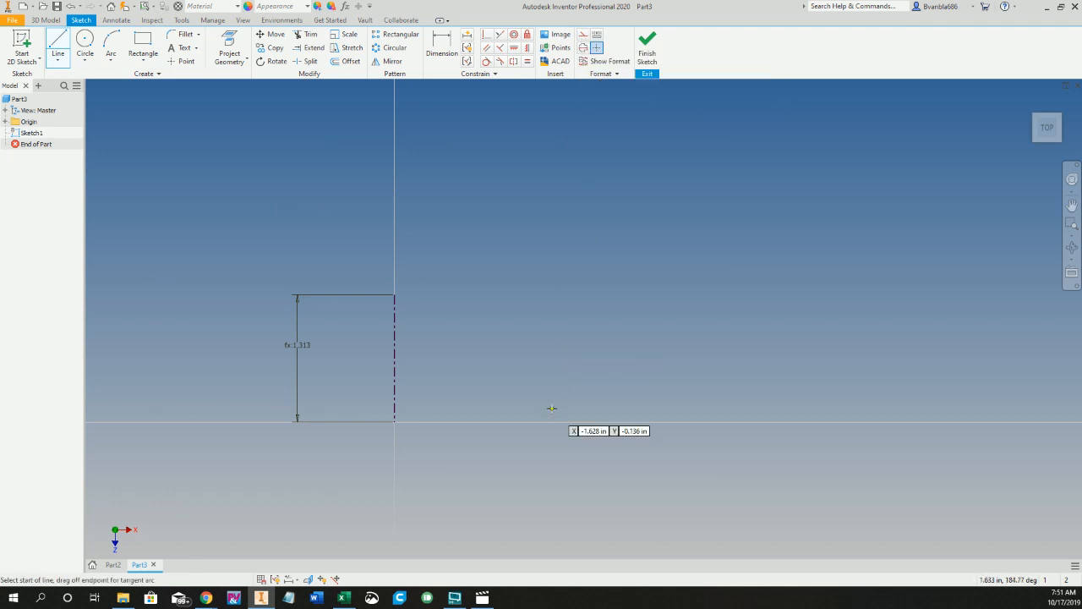
pyautogui.click(518, 422)
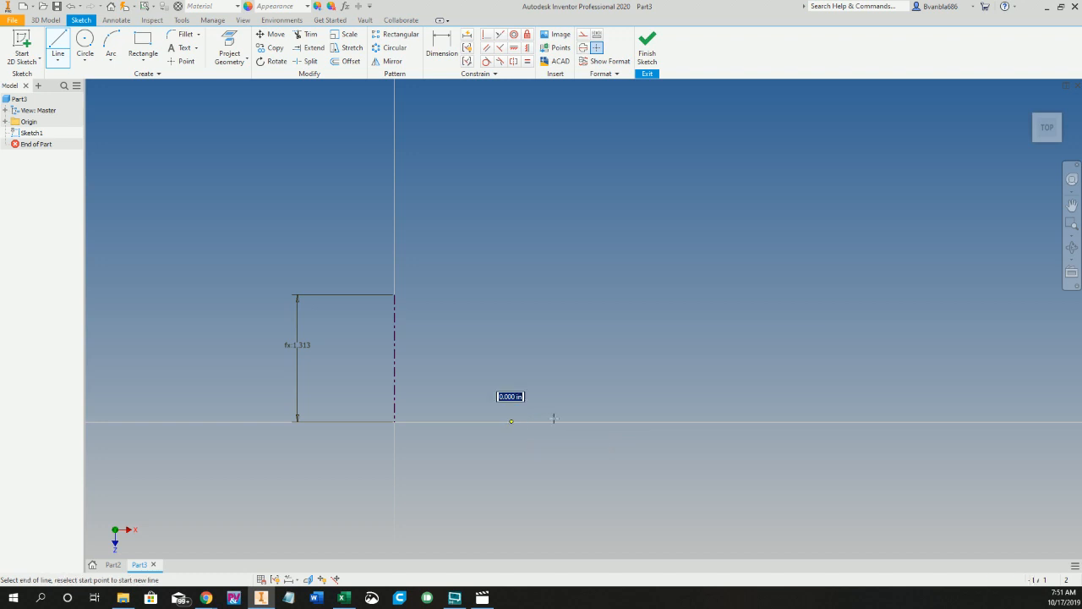
pyautogui.click(609, 422)
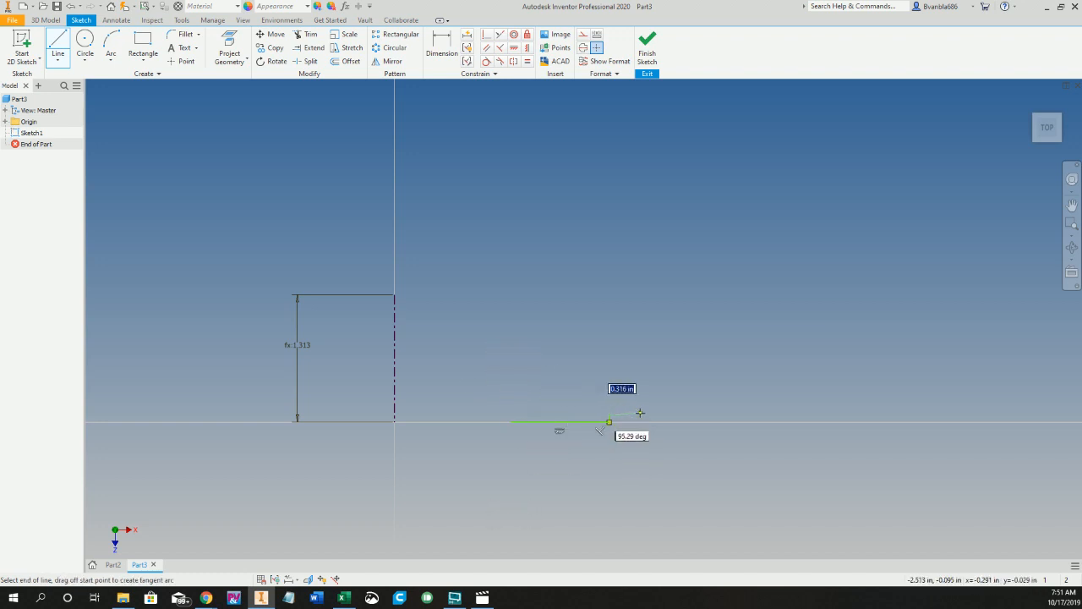
pyautogui.click(678, 415)
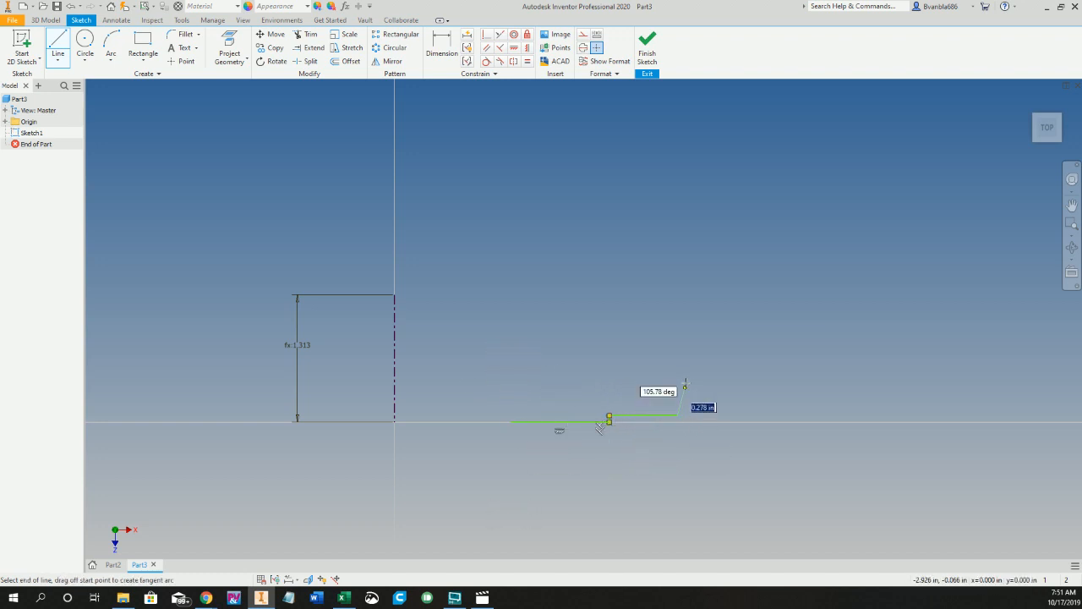
pyautogui.click(677, 370)
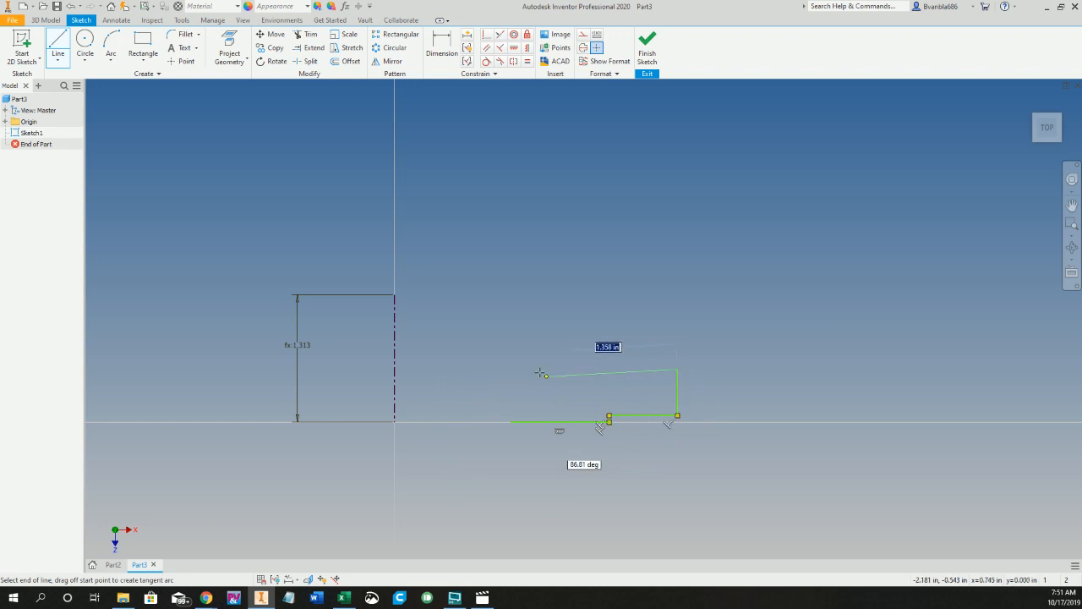
pyautogui.click(535, 369)
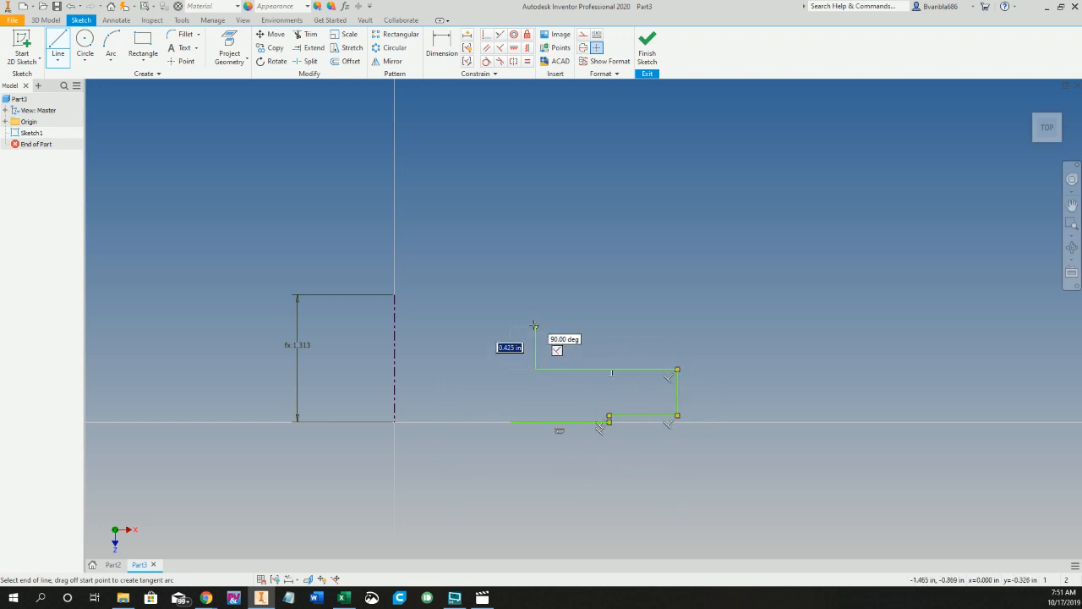
pyautogui.click(535, 324)
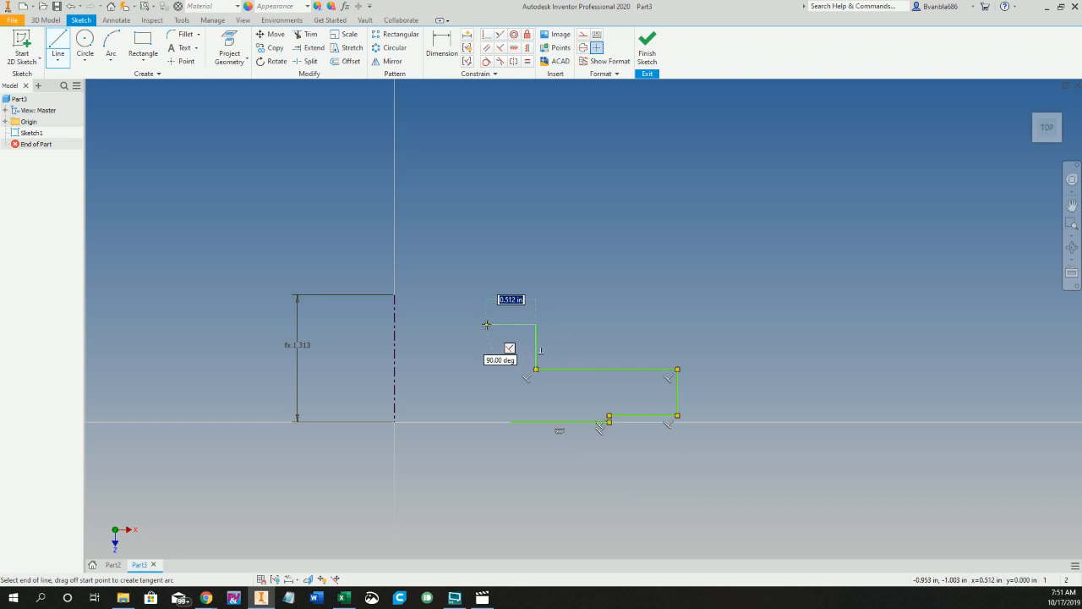
pyautogui.click(487, 324)
pyautogui.click(486, 422)
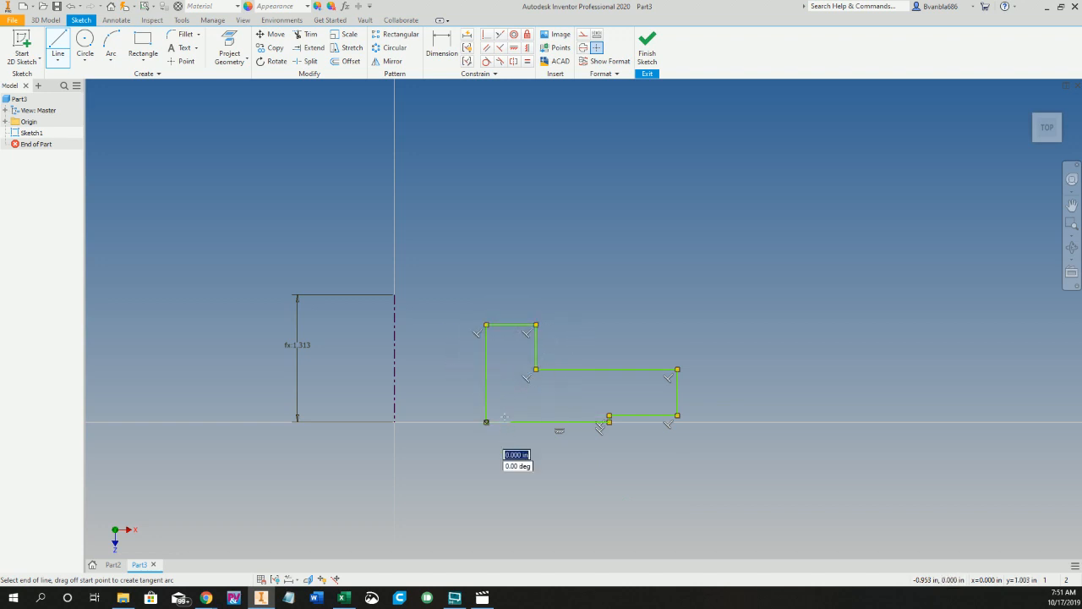
pyautogui.press('Escape')
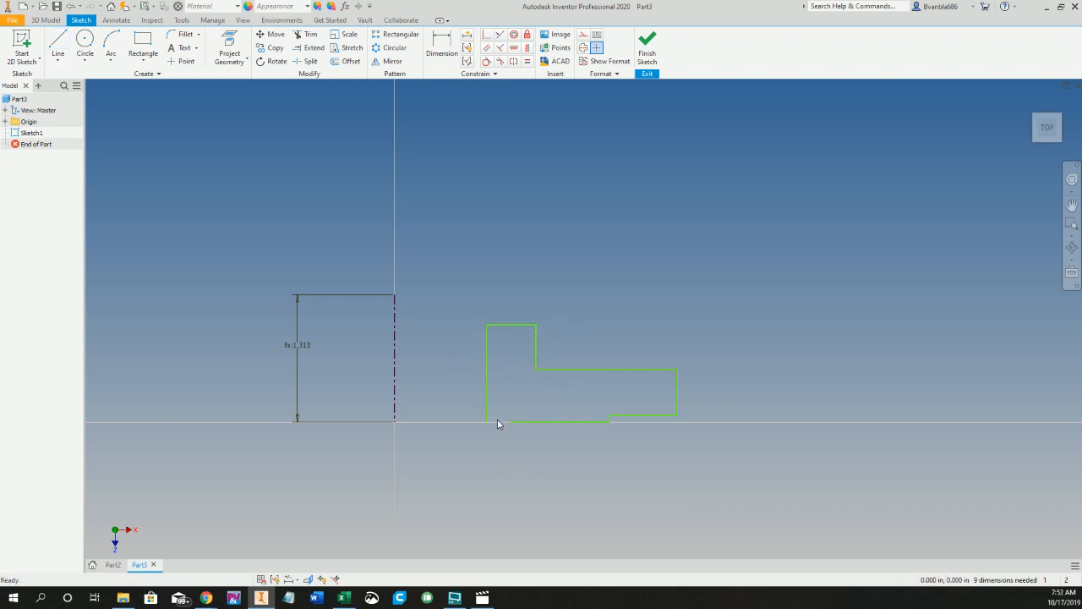
pyautogui.moveTo(509, 422); pyautogui.dragTo(487, 422)
# Step: Constrain the profile's upper inner corner horizontal to the centerline's upper end and its lower inner corner horizontal to the origin
pyautogui.click(514, 48)
pyautogui.click(485, 324)
pyautogui.click(394, 297)
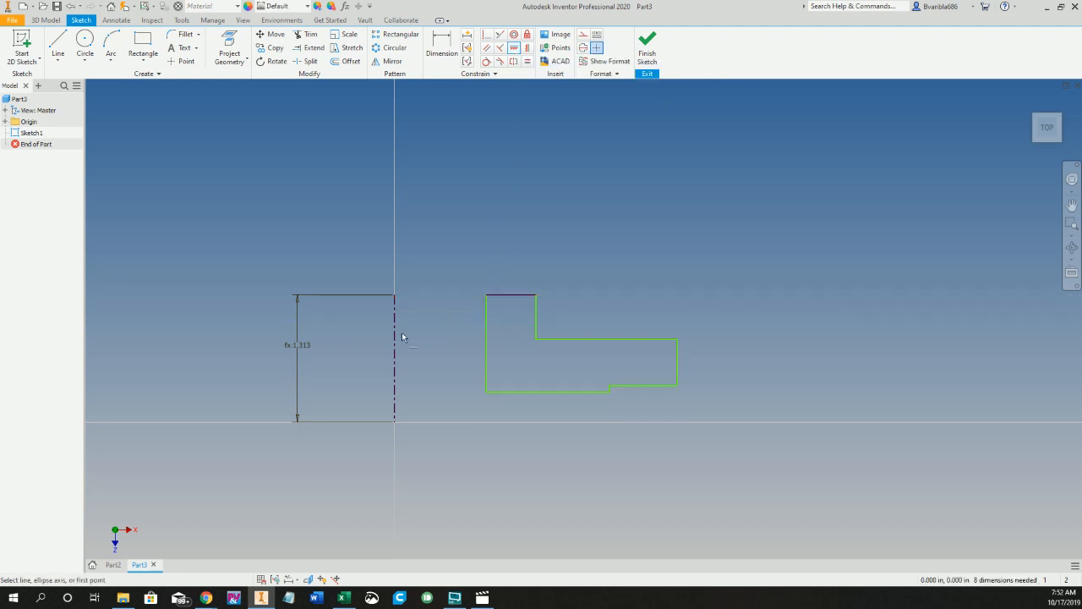
pyautogui.click(487, 393)
pyautogui.click(394, 421)
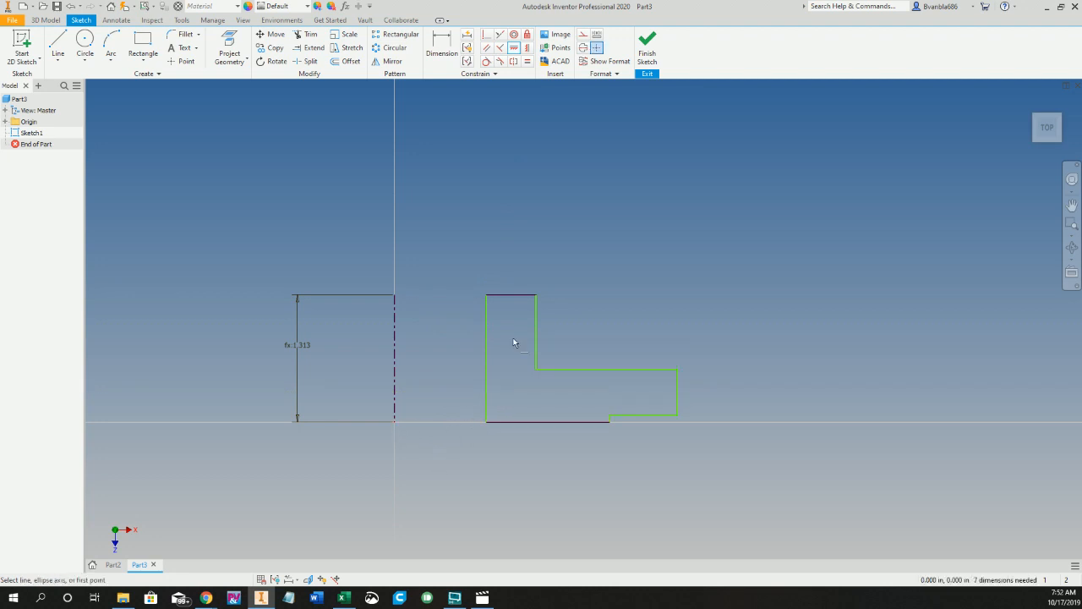
pyautogui.press('Escape')
# Step: Dimension the profile's outermost vertical edge as a diameter about the centerline and link it to the WIDTH parameter
pyautogui.press('d')
pyautogui.click(677, 386)
pyautogui.click(394, 394)
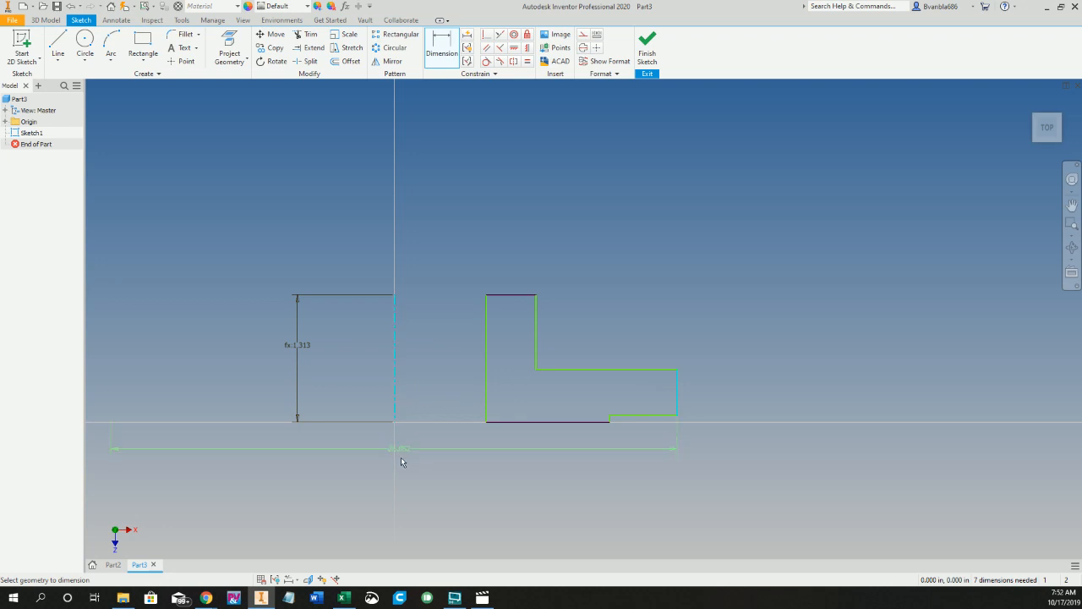
pyautogui.click(401, 459)
pyautogui.click(427, 503)
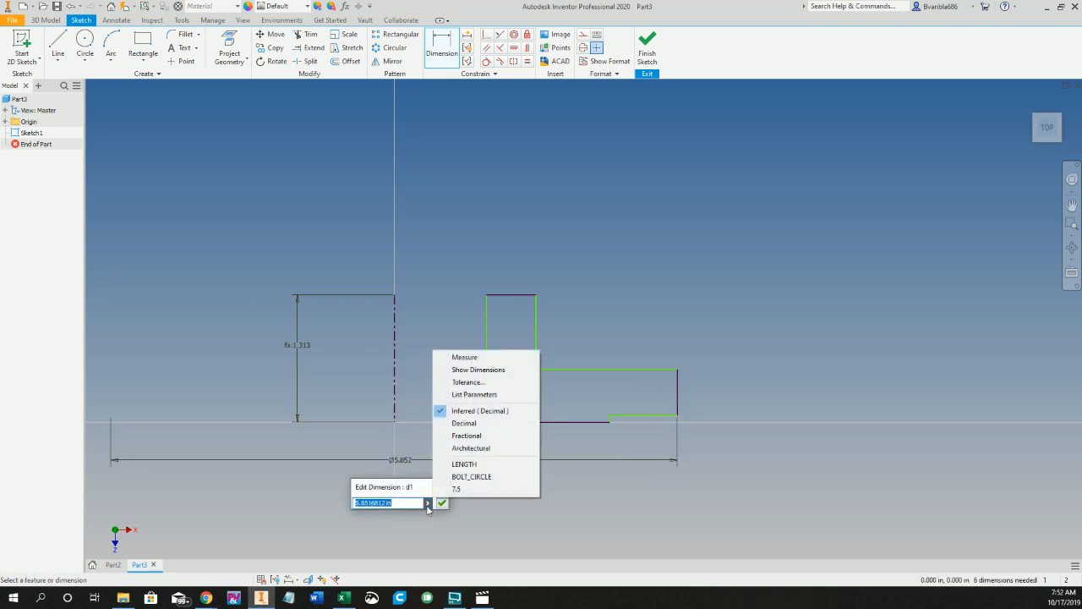
pyautogui.click(470, 394)
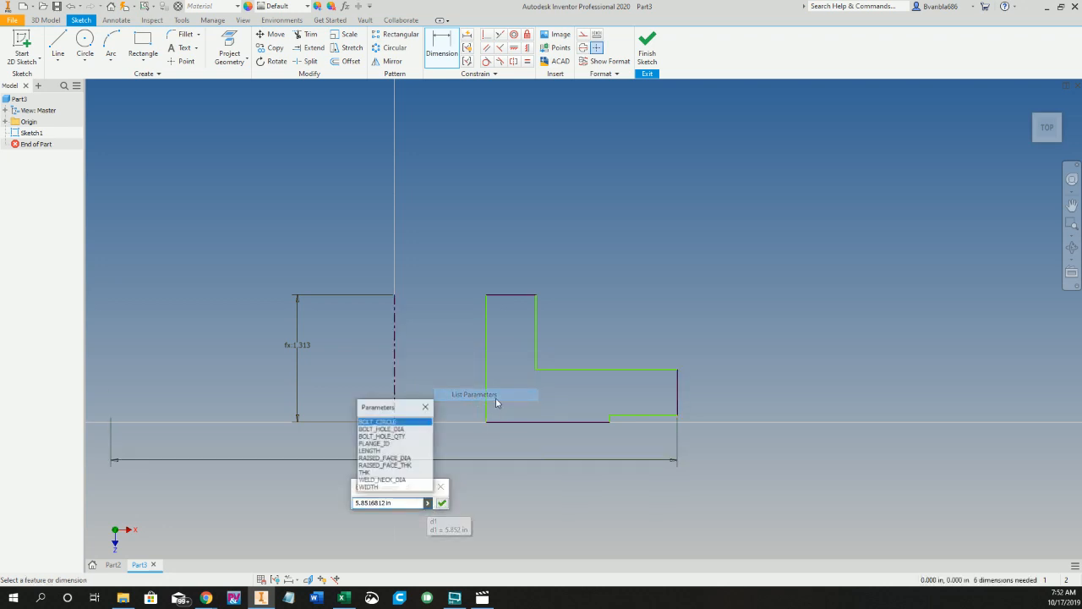
pyautogui.click(372, 488)
pyautogui.click(442, 502)
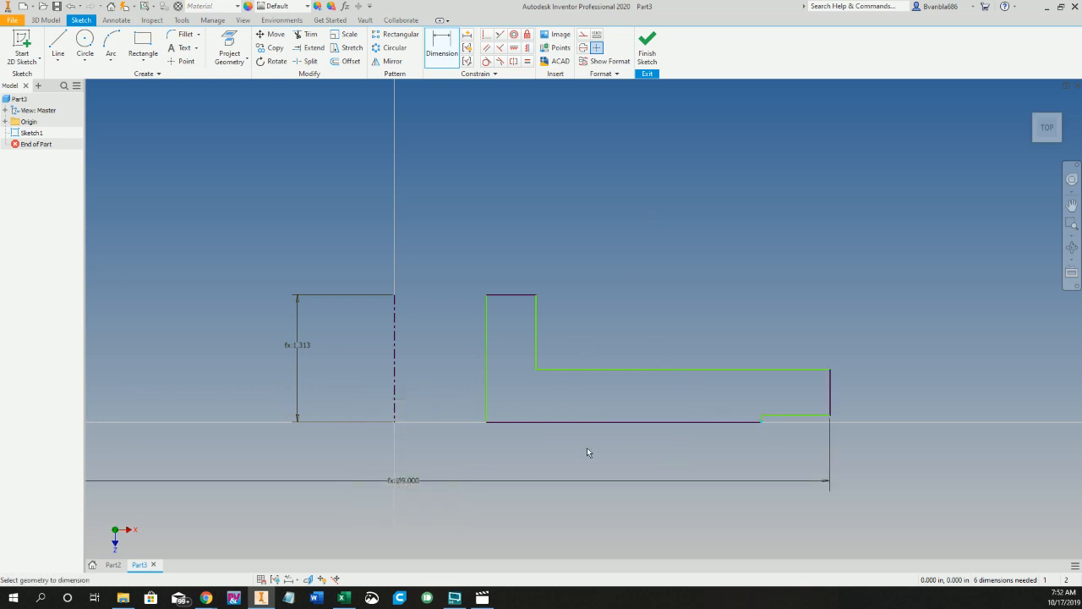
# Step: Dimension the short vertical edge of the lower step as a diameter about the centerline and link it to RAISED_FACE_DIA
pyautogui.click(395, 407)
pyautogui.click(415, 447)
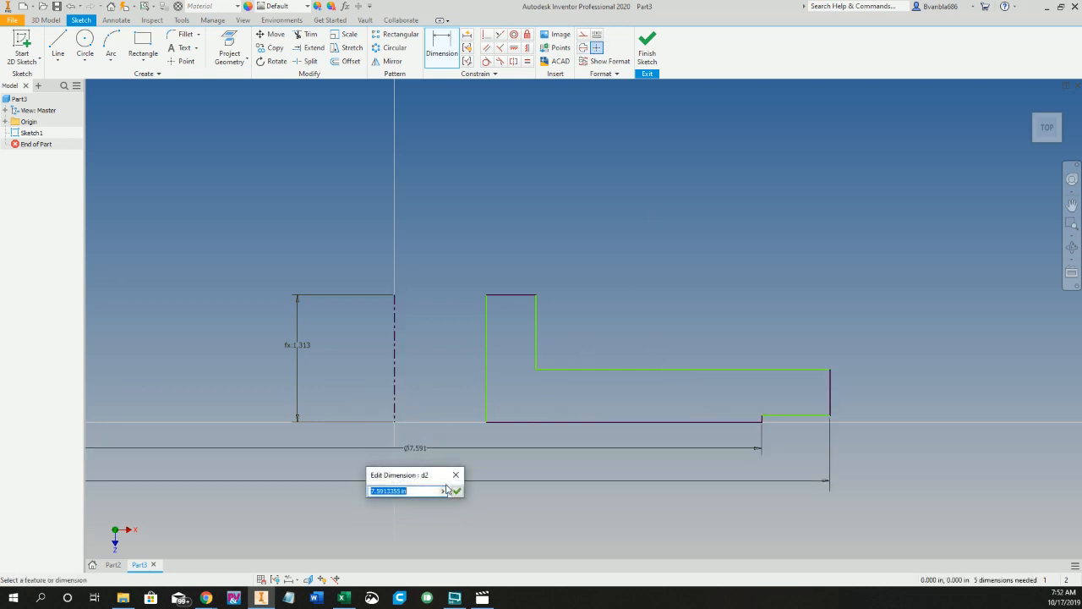
pyautogui.click(446, 490)
pyautogui.click(486, 386)
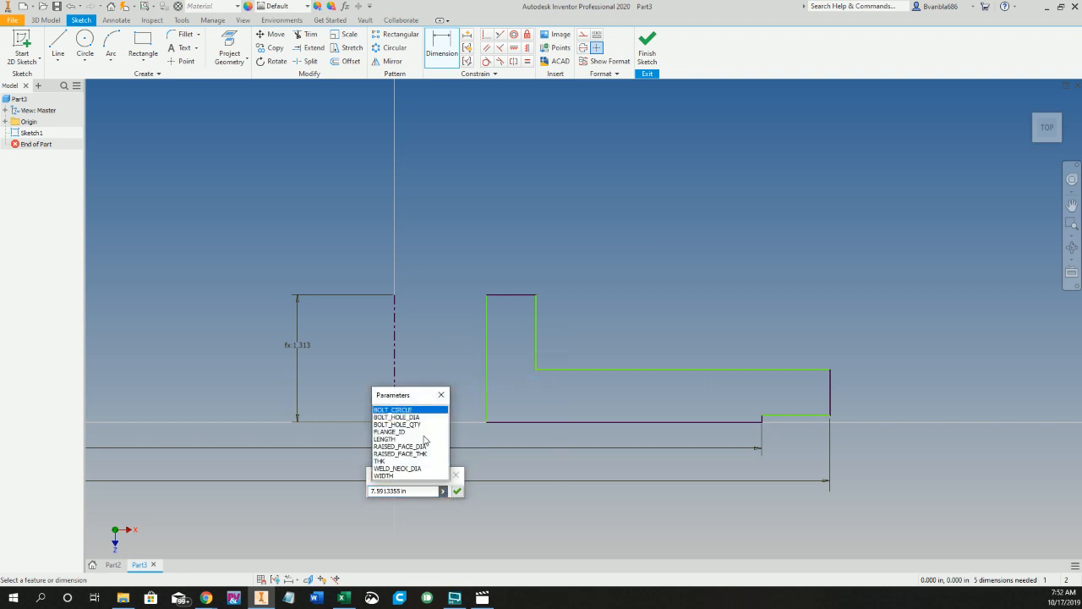
pyautogui.click(404, 446)
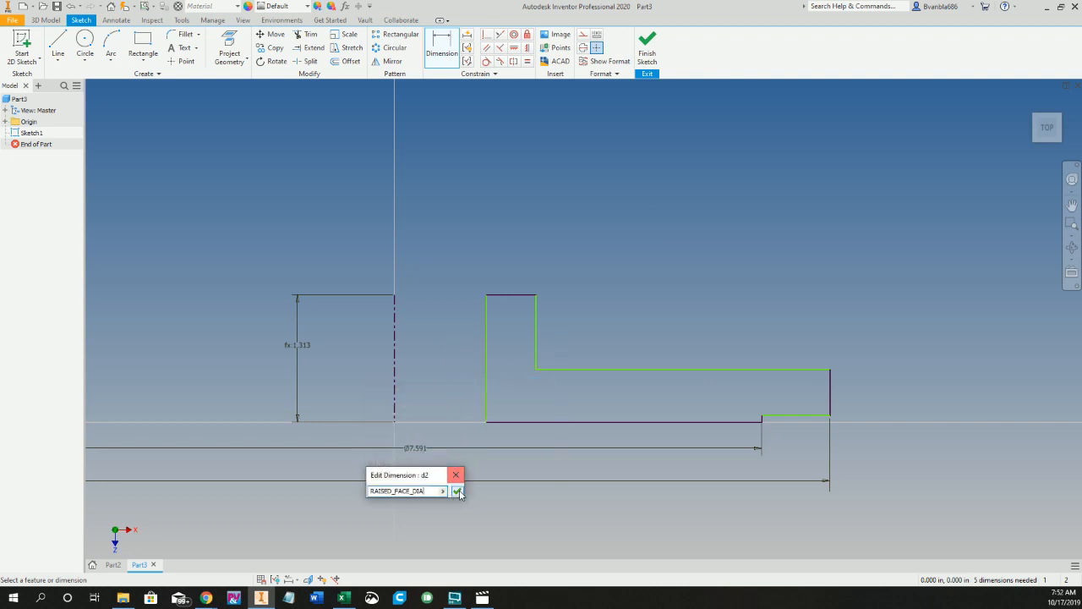
pyautogui.click(457, 491)
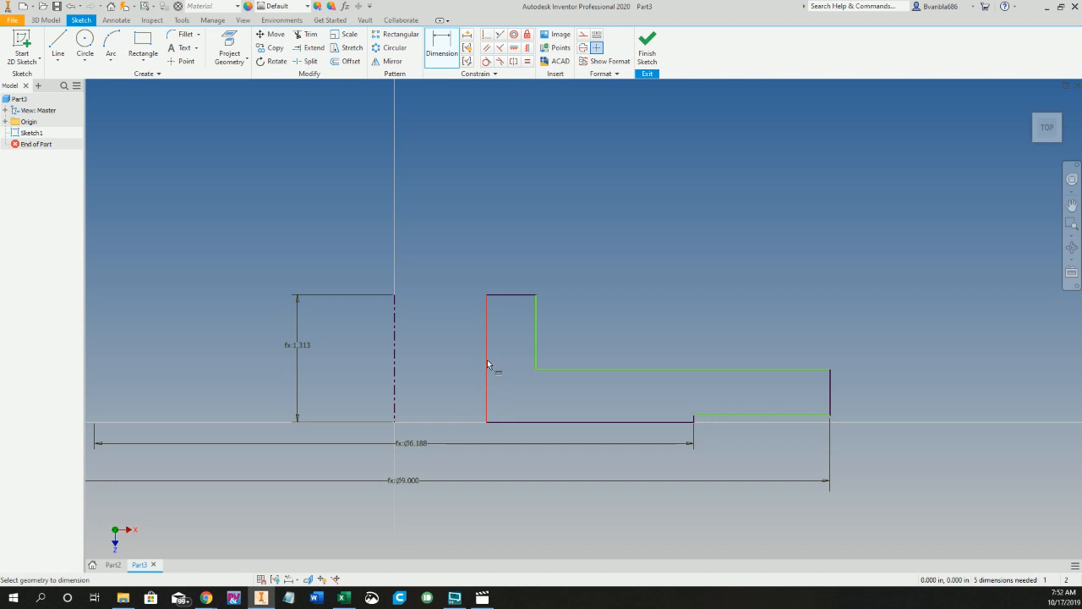
# Step: Dimension the neck's outer vertical edge as a diameter about the centerline and link it to WELD_NECK_DIA
pyautogui.click(536, 314)
pyautogui.click(395, 345)
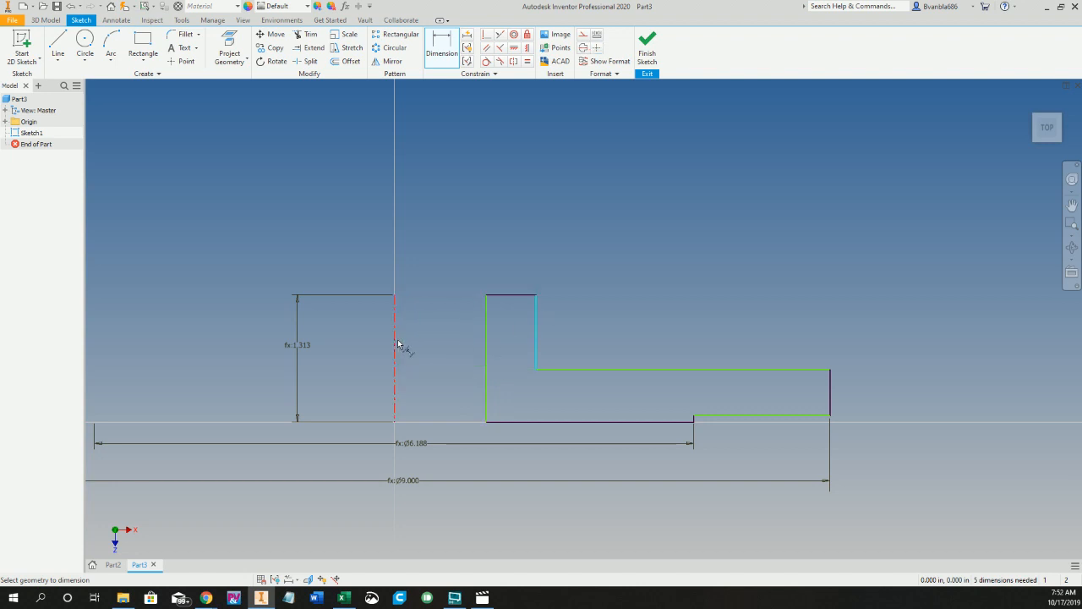
pyautogui.click(397, 268)
pyautogui.click(423, 310)
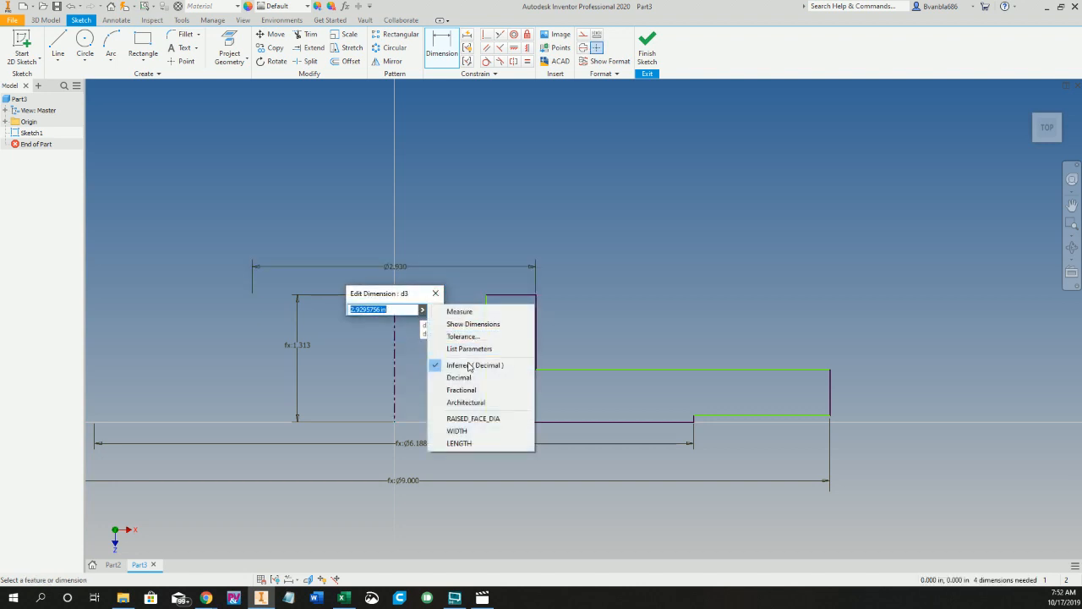
pyautogui.click(472, 350)
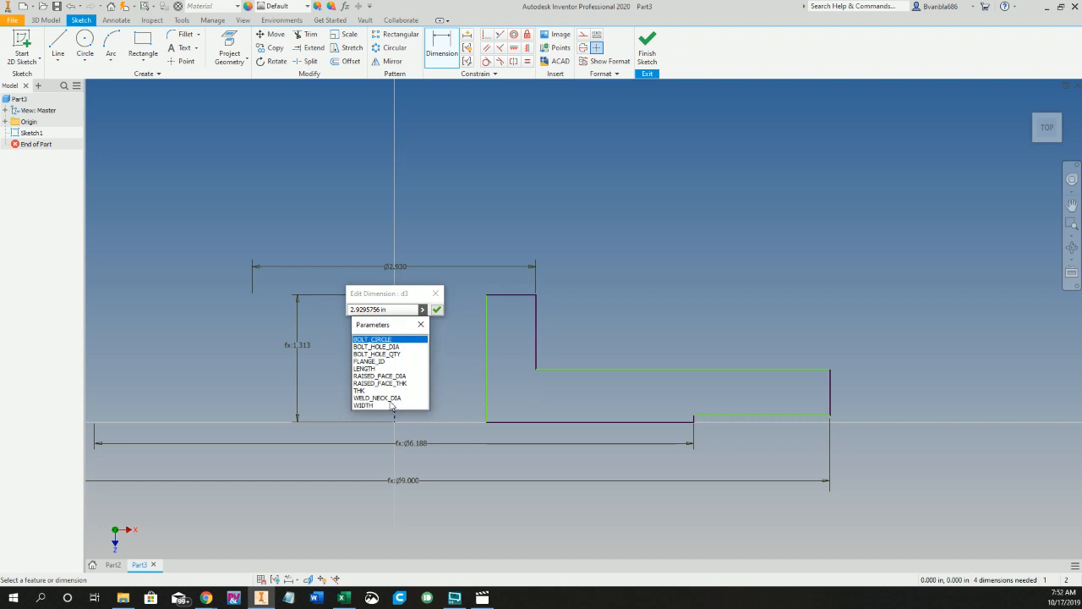
pyautogui.click(388, 399)
pyautogui.click(437, 310)
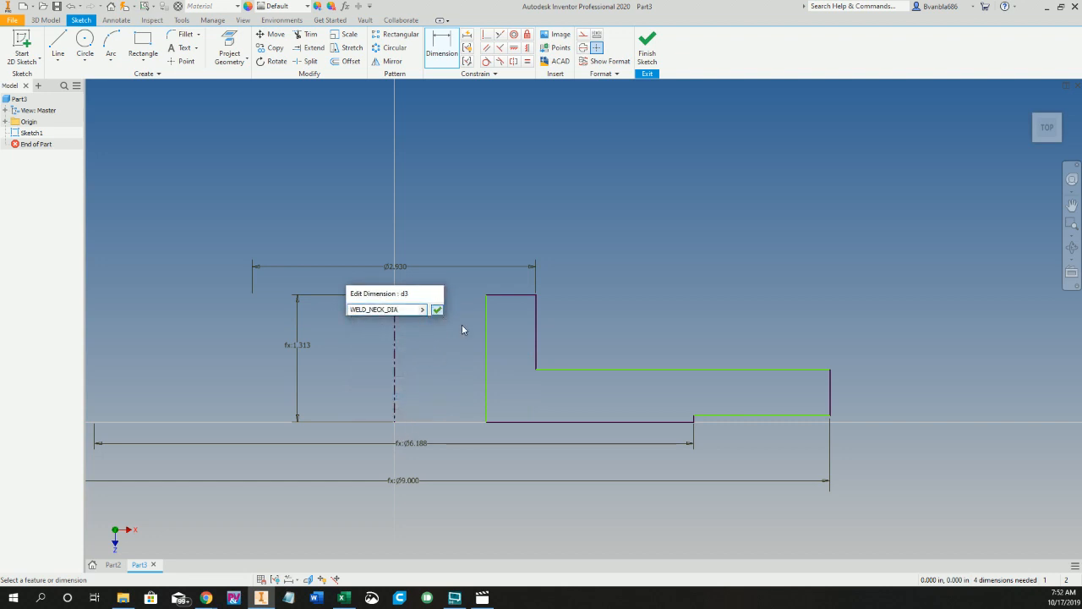
# Step: Link a diameter dimension on the inner vertical edge to FLANGE_ID, and join the bottom line's loose end to that edge's lower end
pyautogui.click(482, 336)
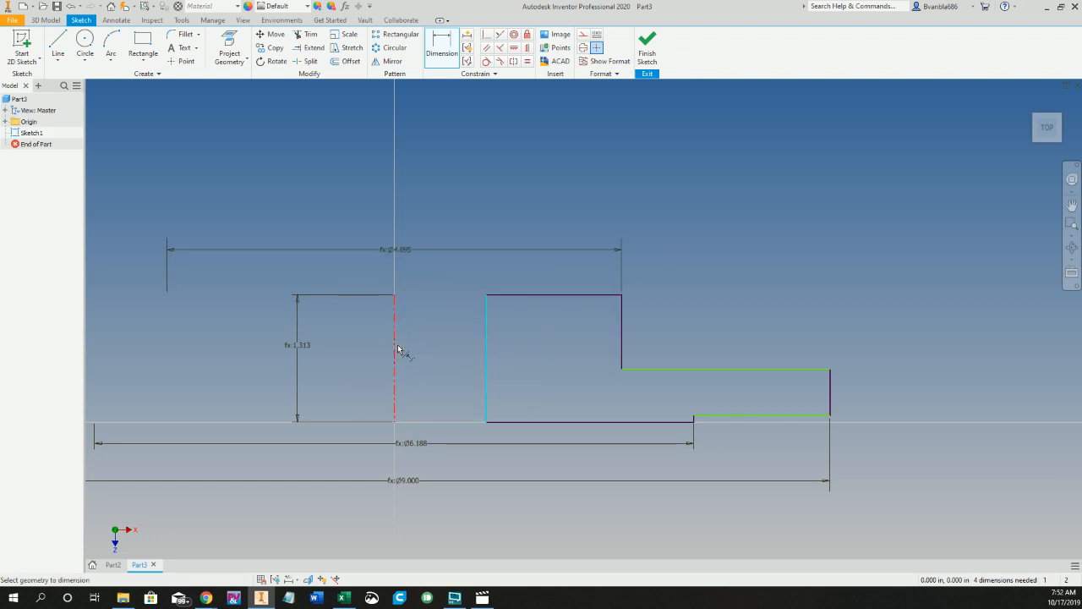
pyautogui.click(394, 348)
pyautogui.click(381, 267)
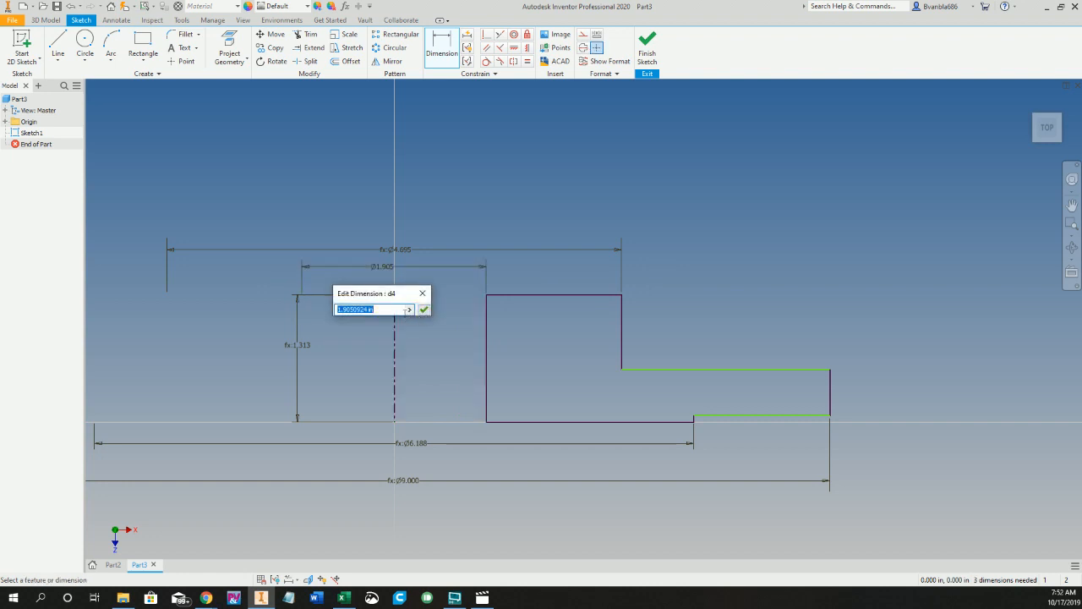
pyautogui.click(409, 310)
pyautogui.click(380, 309)
pyautogui.doubleClick(377, 310)
pyautogui.click(409, 309)
pyautogui.click(451, 349)
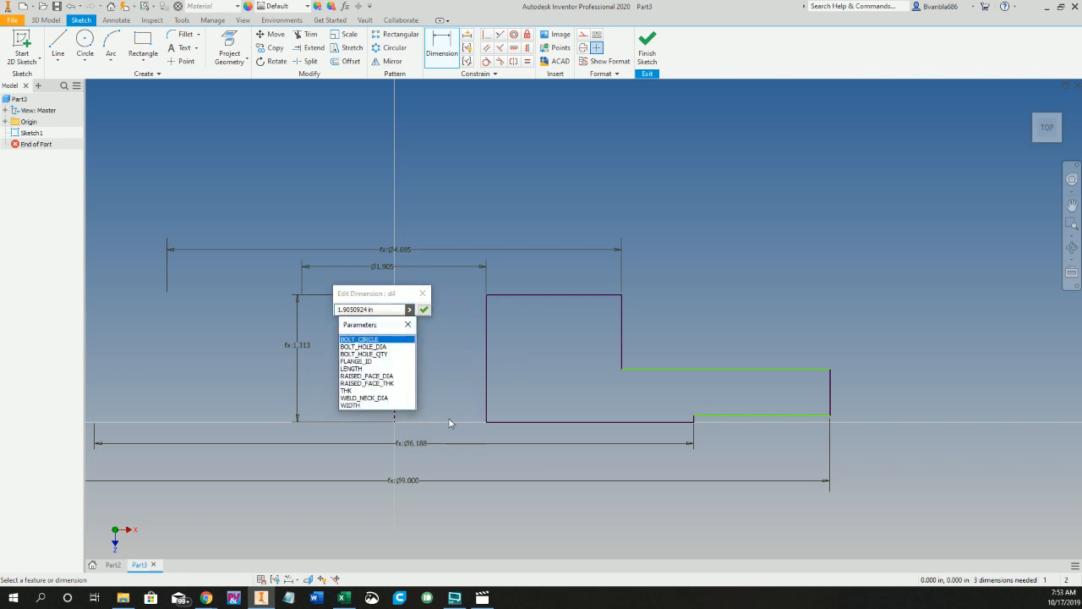
pyautogui.click(356, 361)
pyautogui.click(423, 310)
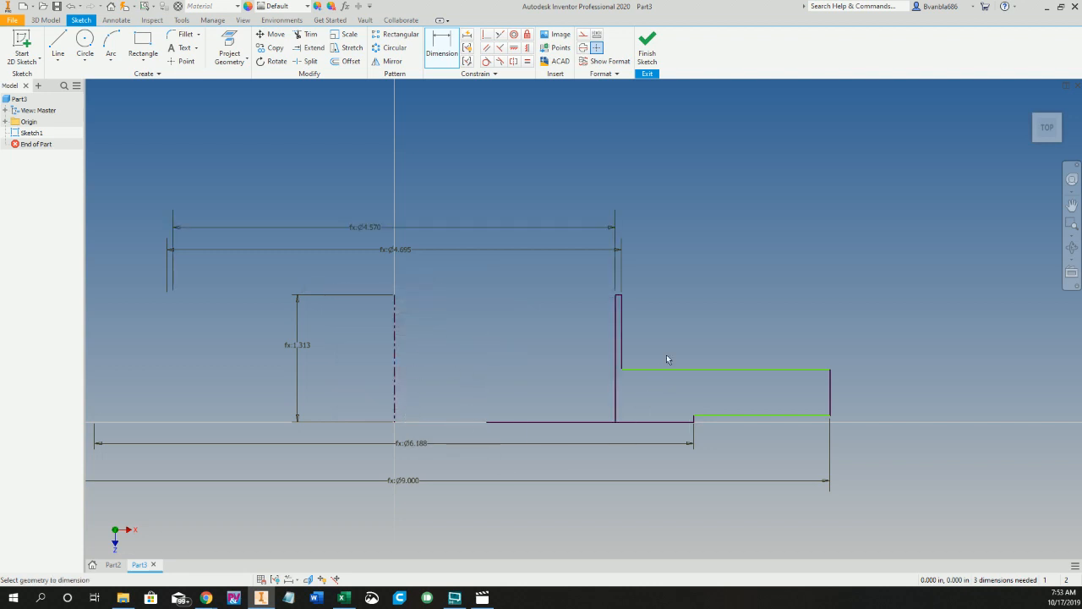
pyautogui.press('Escape')
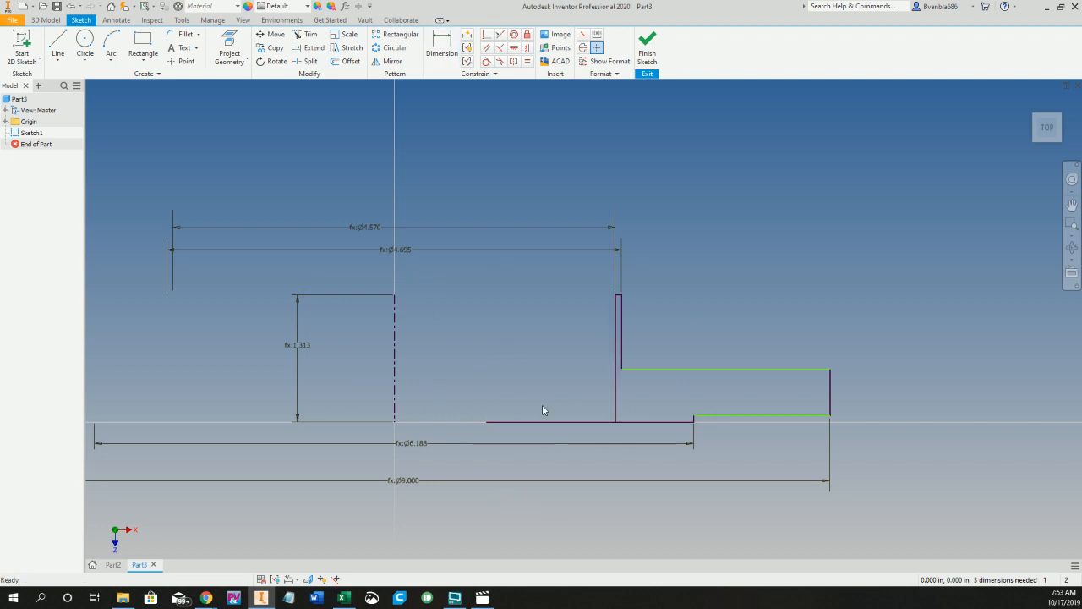
pyautogui.moveTo(487, 428); pyautogui.dragTo(617, 423)
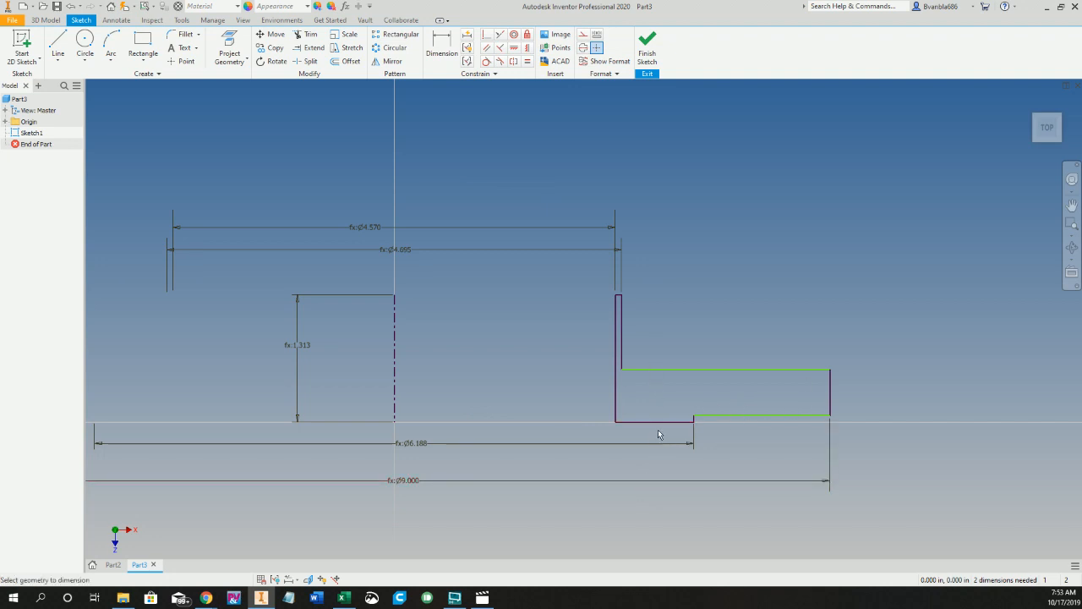
# Step: Dimension the height of the raised-face step below the flange body and link it to the RAISED_FACE_THK parameter
pyautogui.press('d')
pyautogui.click(866, 424)
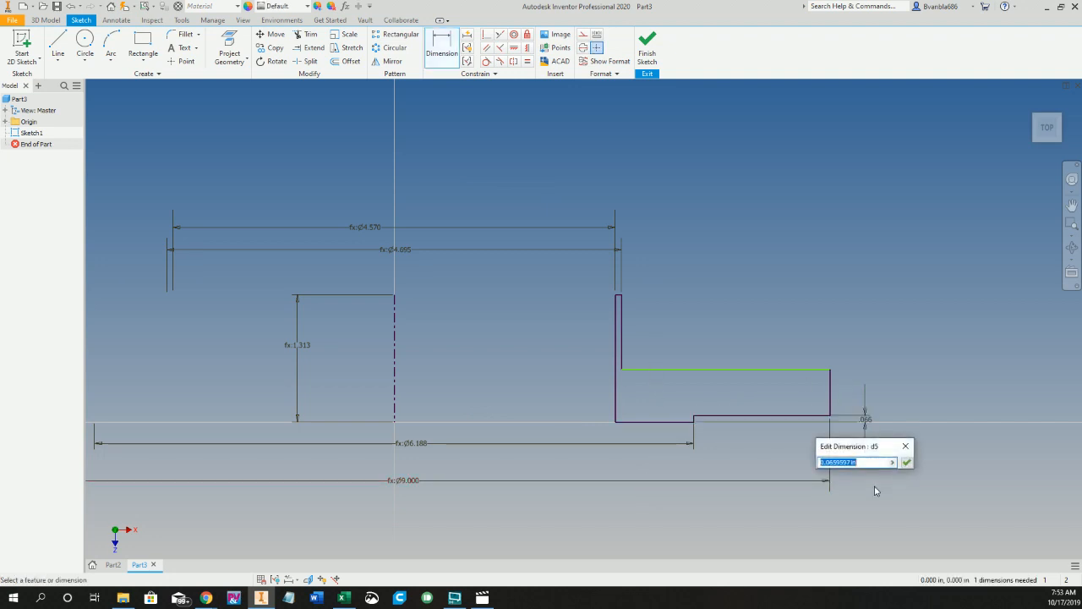
pyautogui.click(892, 462)
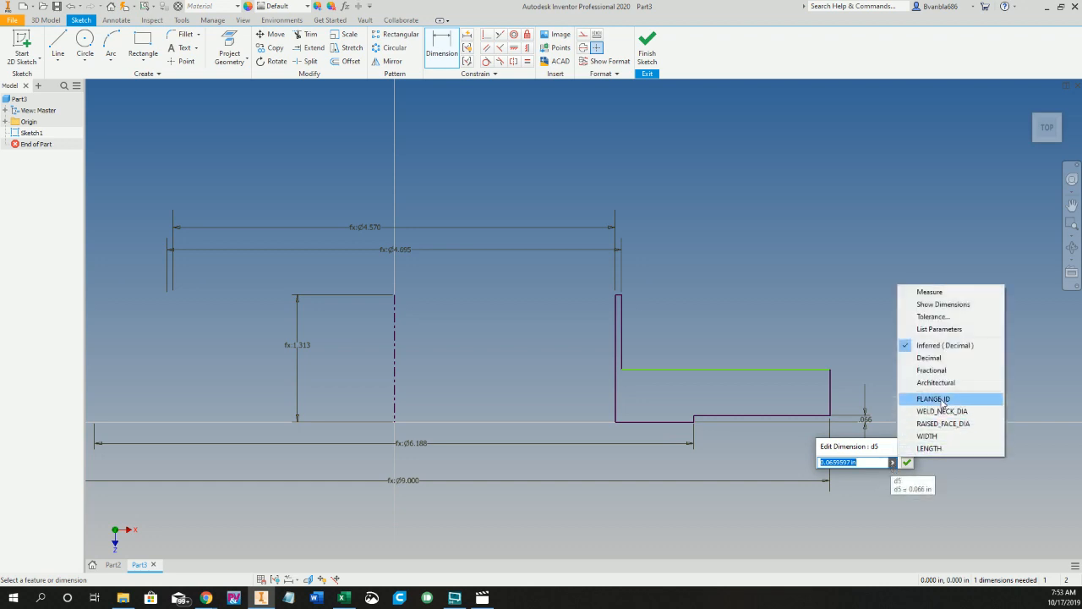
pyautogui.click(939, 329)
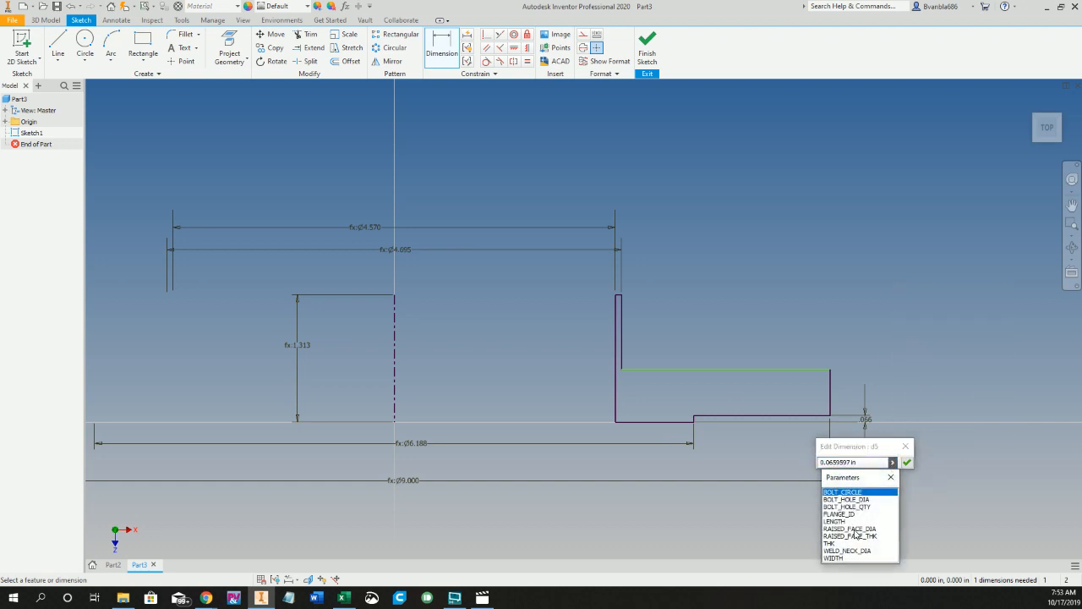
pyautogui.click(858, 536)
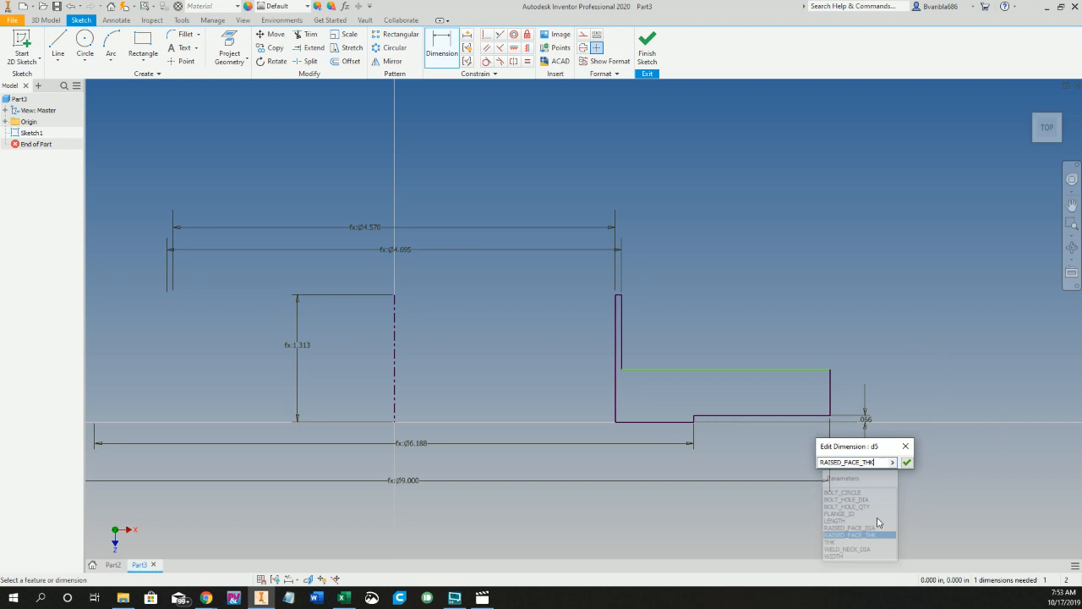
pyautogui.click(906, 463)
# Step: Dimension the length of the flange body's outermost vertical edge and link it to the THK parameter
pyautogui.click(830, 388)
pyautogui.click(895, 390)
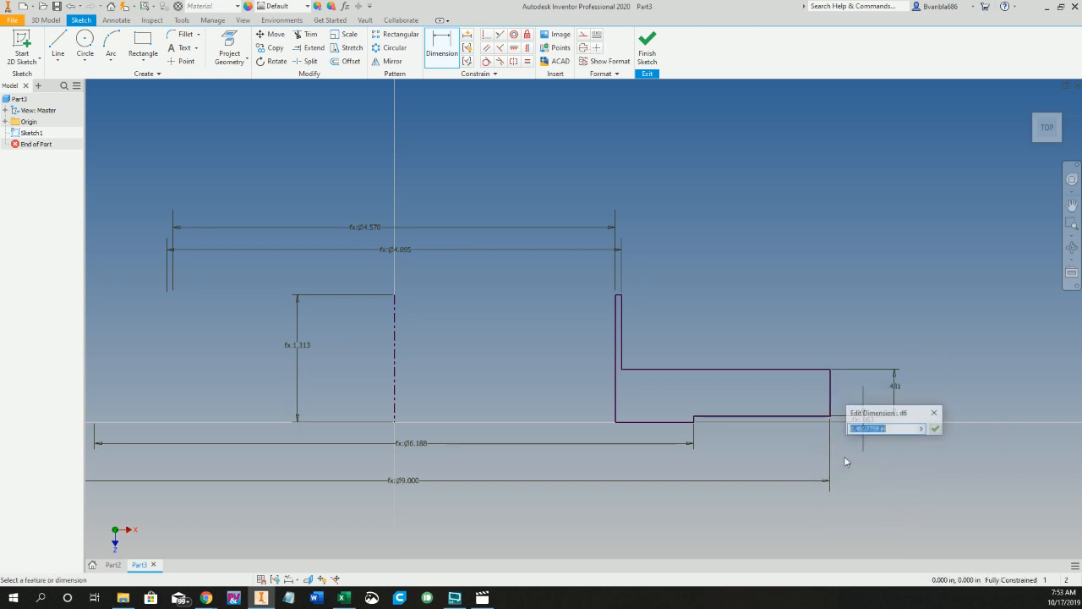
pyautogui.click(922, 429)
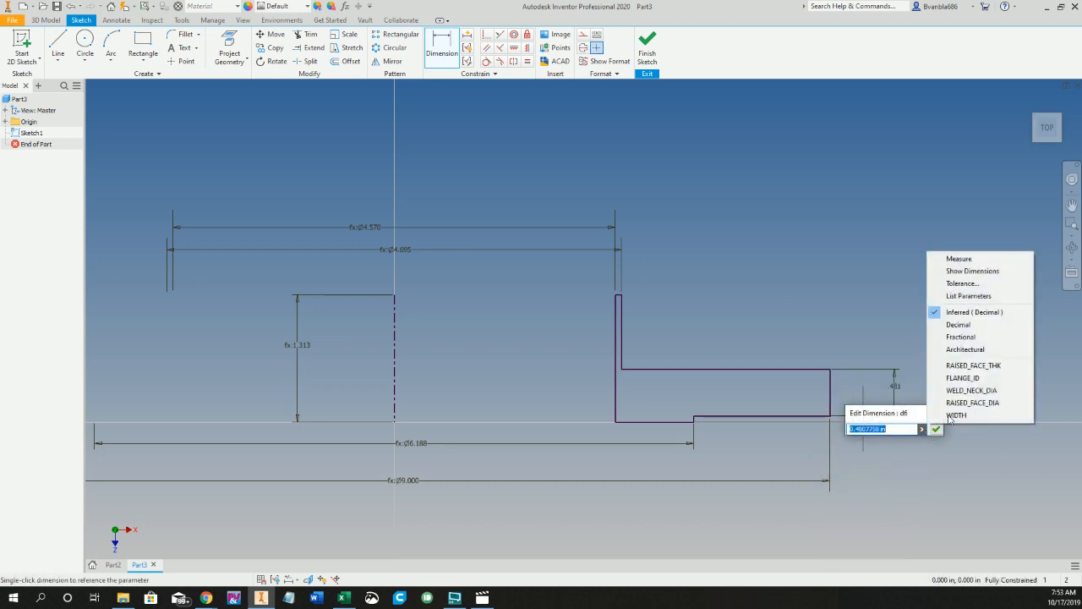
pyautogui.click(943, 296)
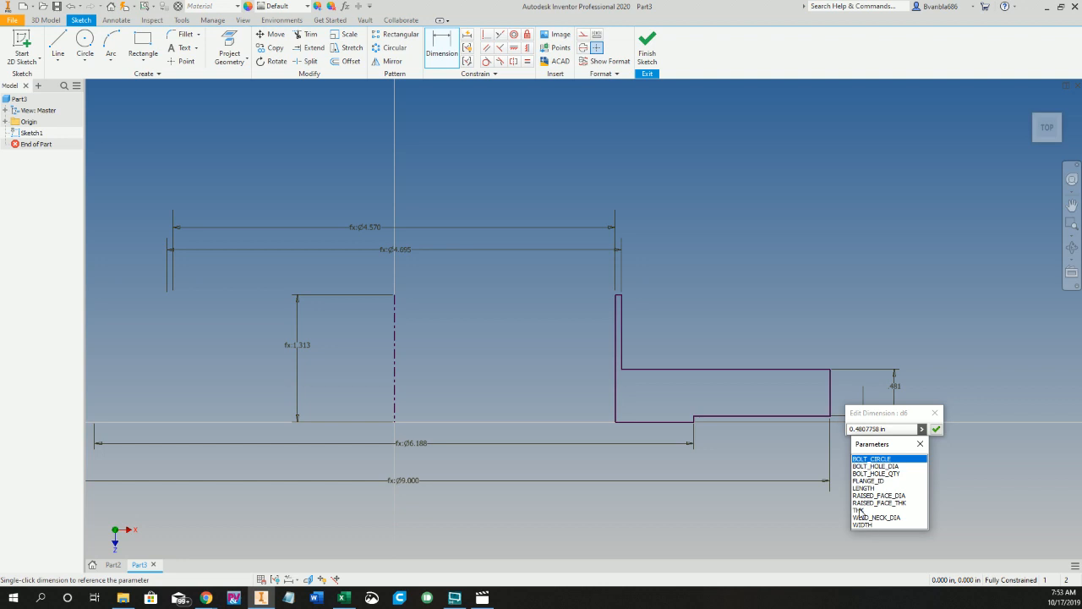
pyautogui.click(860, 510)
pyautogui.click(936, 428)
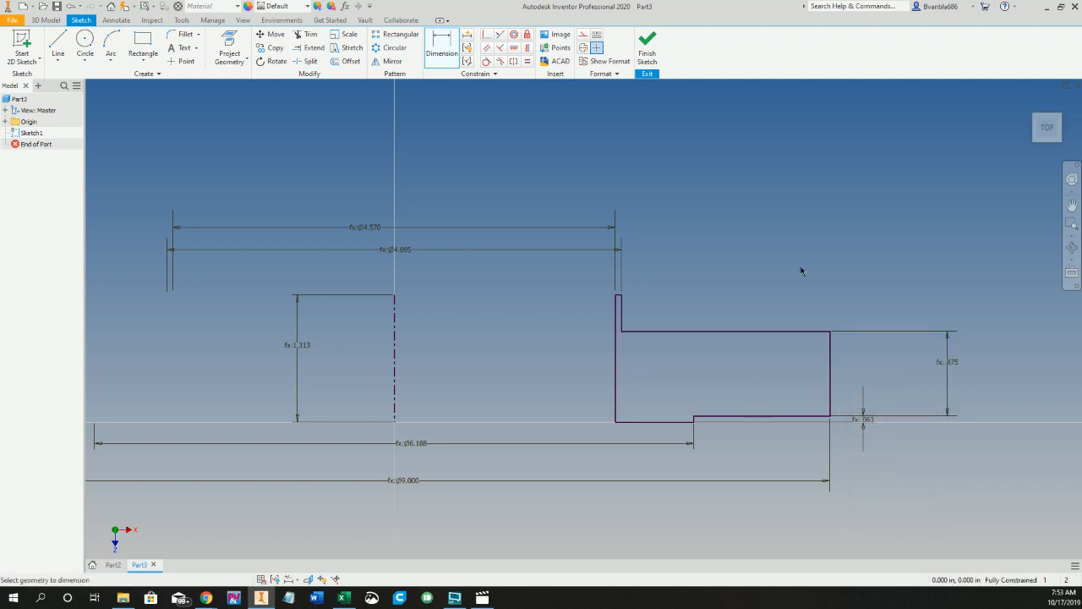
# Step: Change the WELD_NECK_DIA user parameter's equation to FLANGE_ID + 0.375 in to thicken the neck wall
pyautogui.click(620, 303)
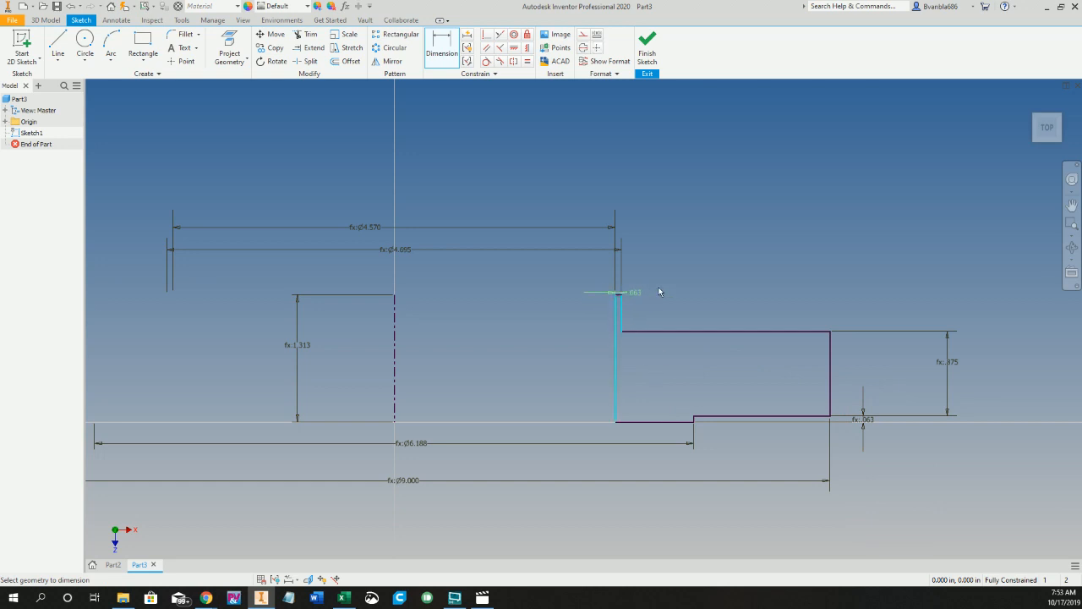
pyautogui.press('Escape')
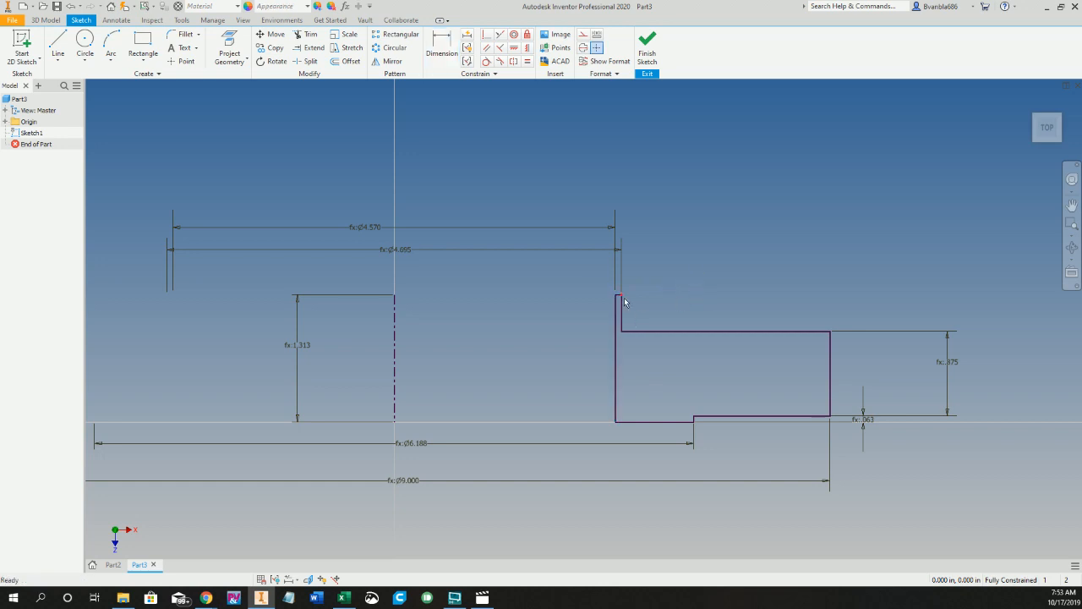
pyautogui.click(345, 6)
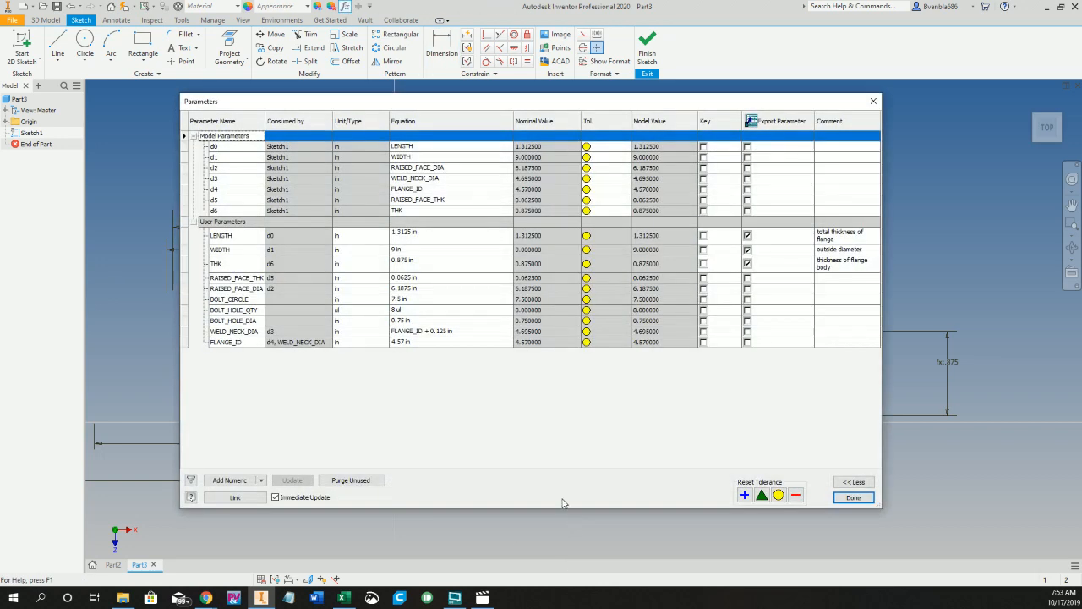
pyautogui.click(466, 335)
pyautogui.click(465, 334)
pyautogui.moveTo(466, 335); pyautogui.dragTo(432, 331)
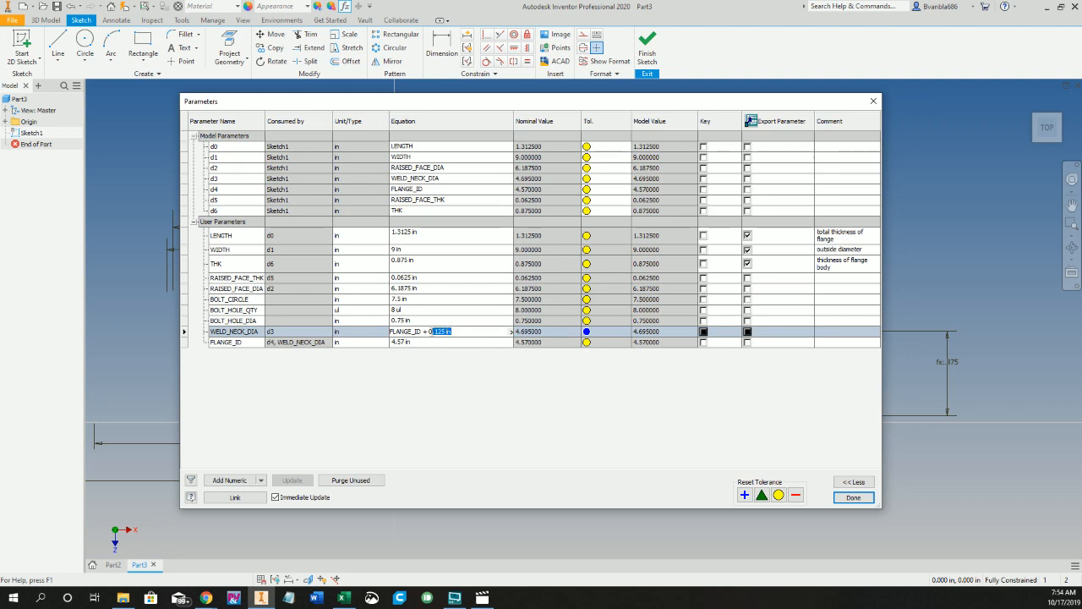
pyautogui.write('0.375 in')
pyautogui.press('Return')
pyautogui.click(848, 498)
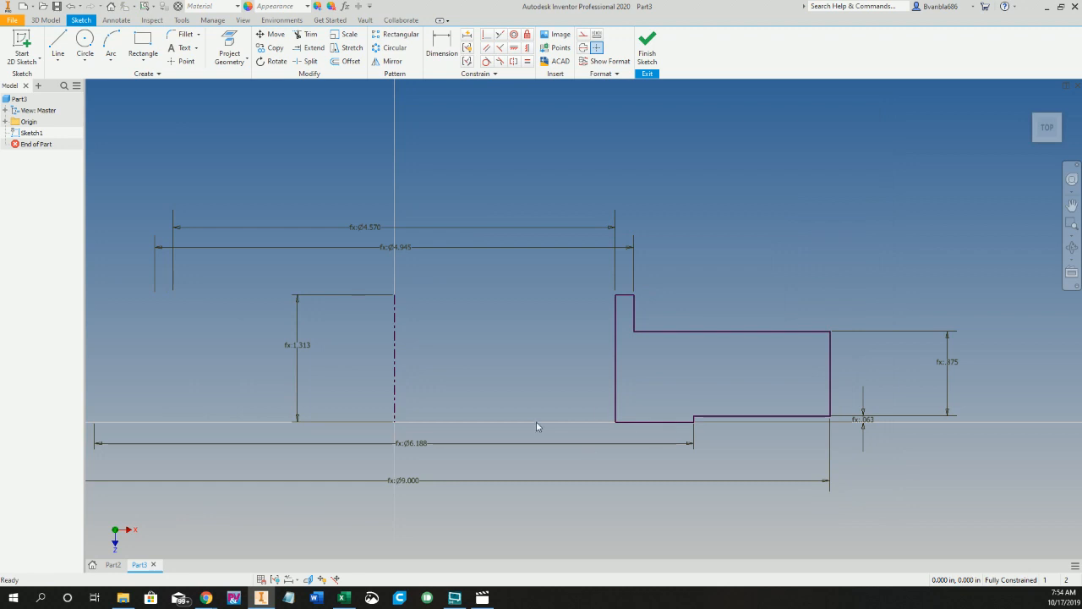
# Step: Revolve the stepped profile a full 360 degrees around the centerline to create the flange solid
pyautogui.click(45, 19)
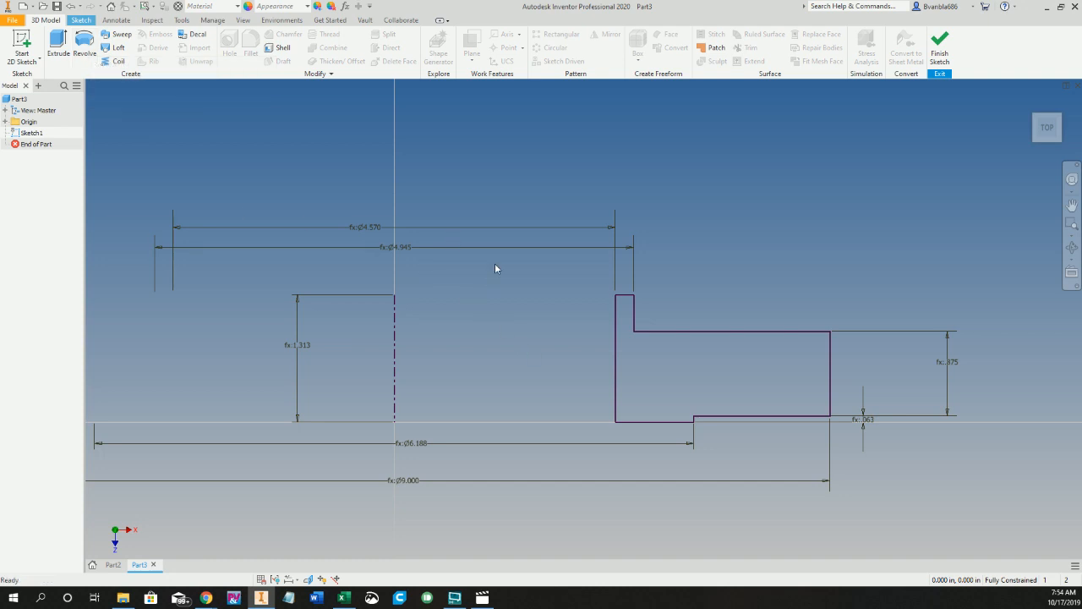
pyautogui.press('r')
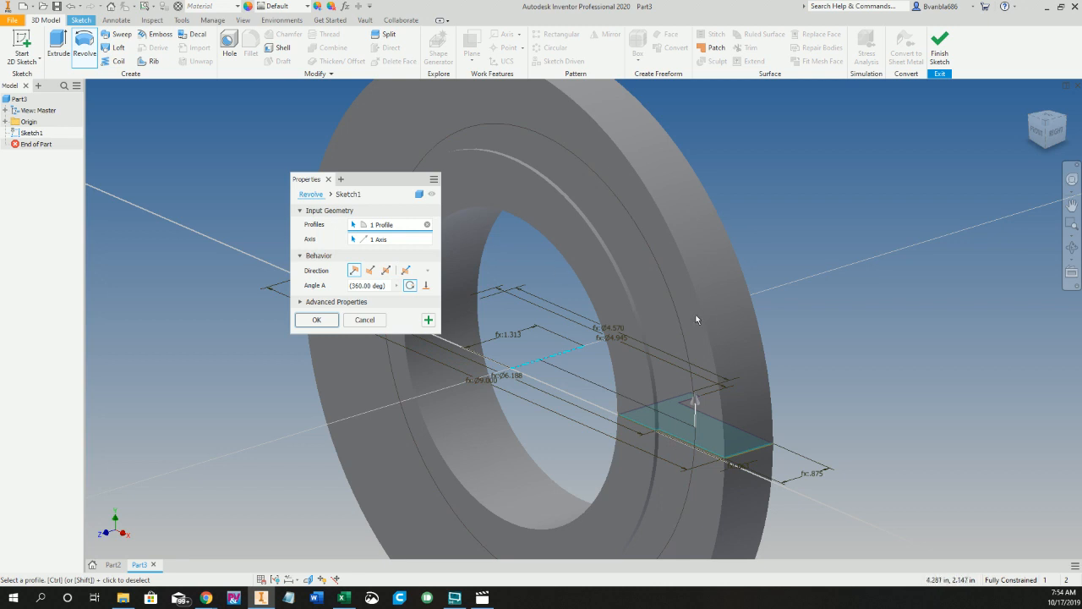
pyautogui.click(315, 321)
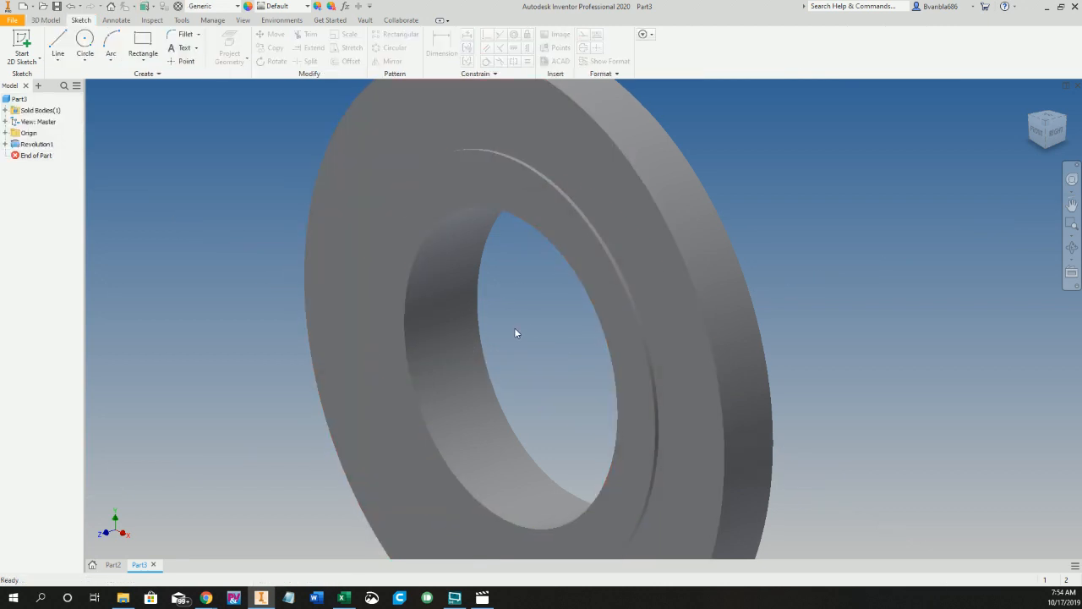
# Step: Start a new sketch on the flange body's flat annular face surrounding the raised face
pyautogui.press('F6')
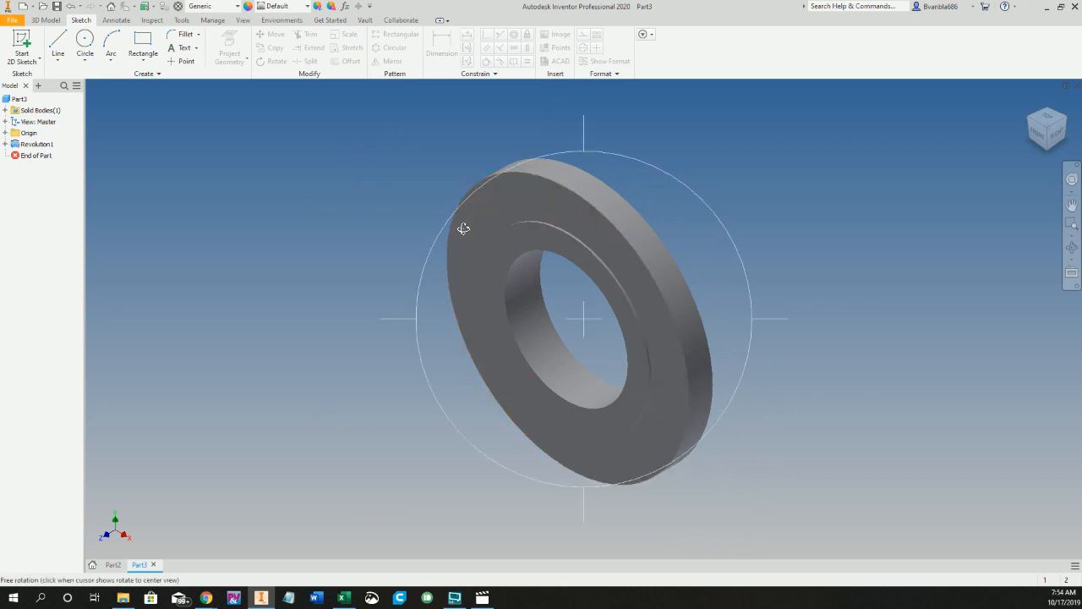
pyautogui.keyDown('shift'); pyautogui.moveTo(462, 228); pyautogui.dragTo(605, 294, button='middle'); pyautogui.keyUp('shift')
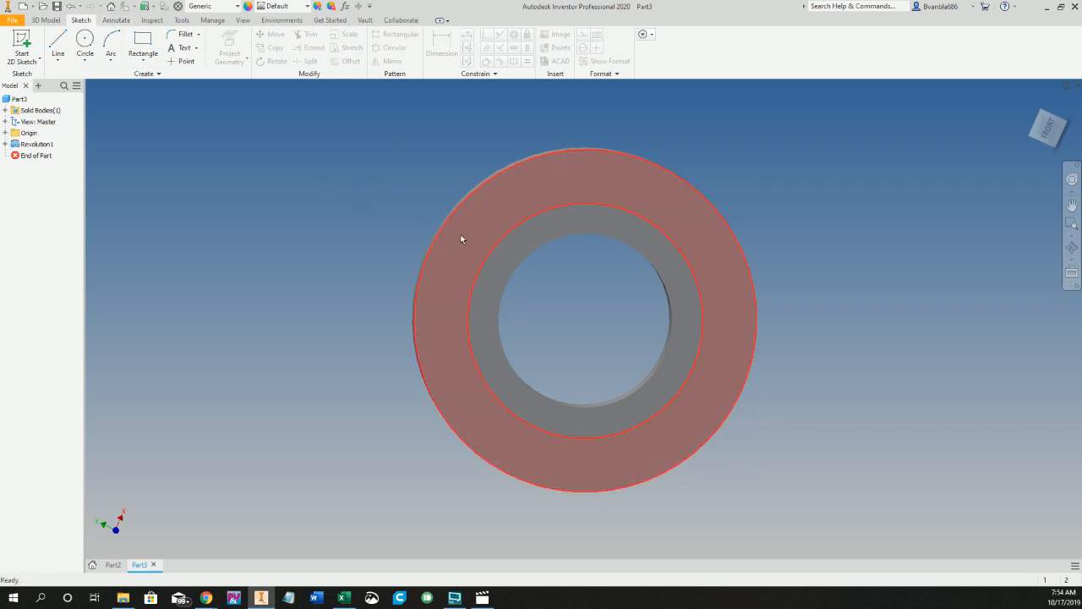
pyautogui.press('s')
pyautogui.click(544, 193)
pyautogui.click(507, 318)
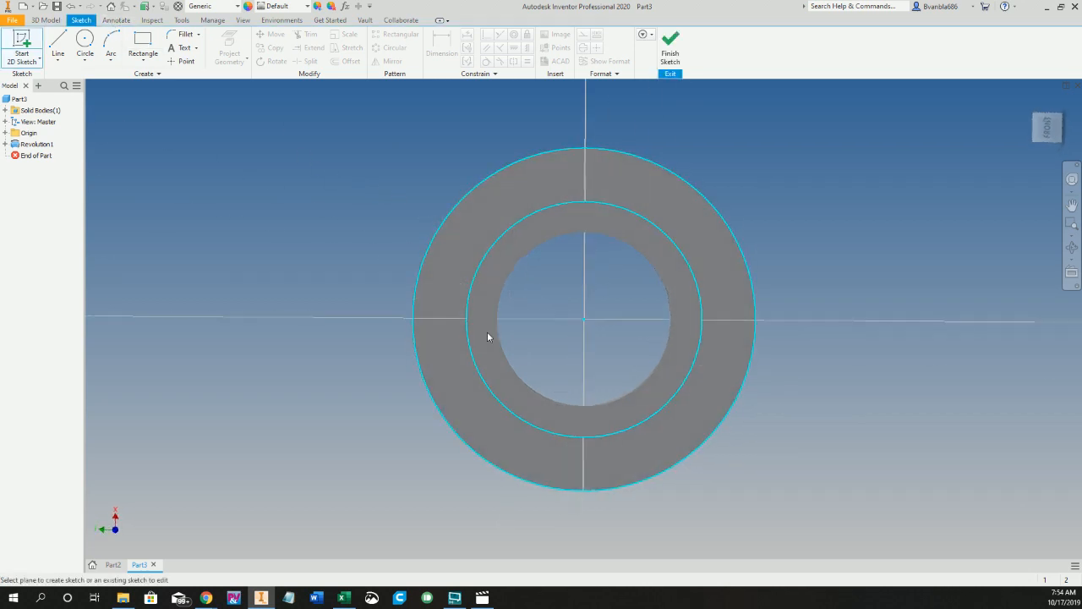
# Step: Sketch a construction circle about 7.74 in in diameter, centered on the origin, between the raised face and the outer edge
pyautogui.click(85, 40)
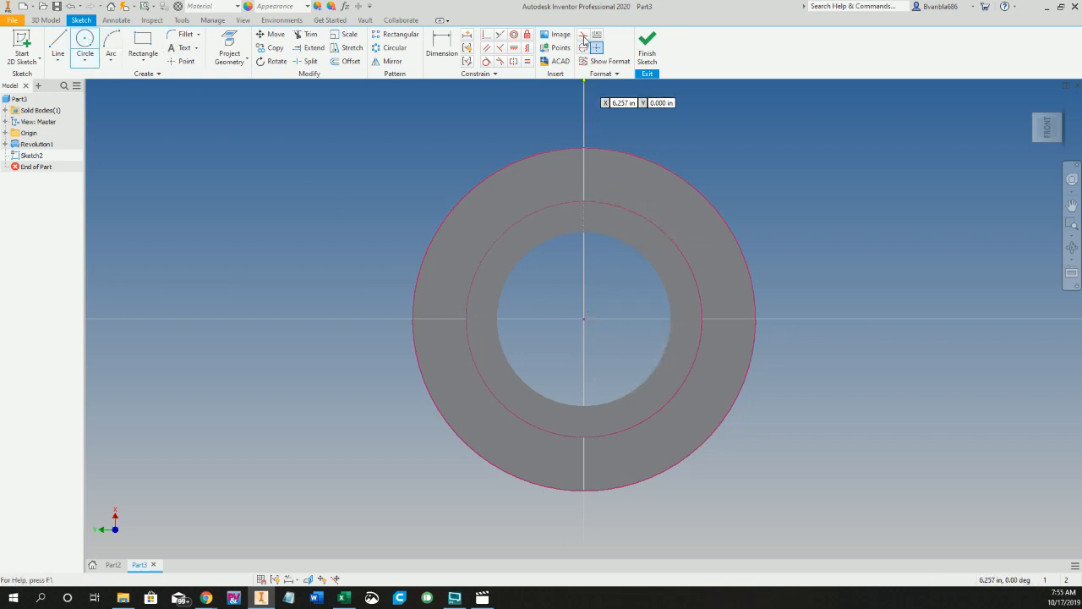
pyautogui.click(583, 34)
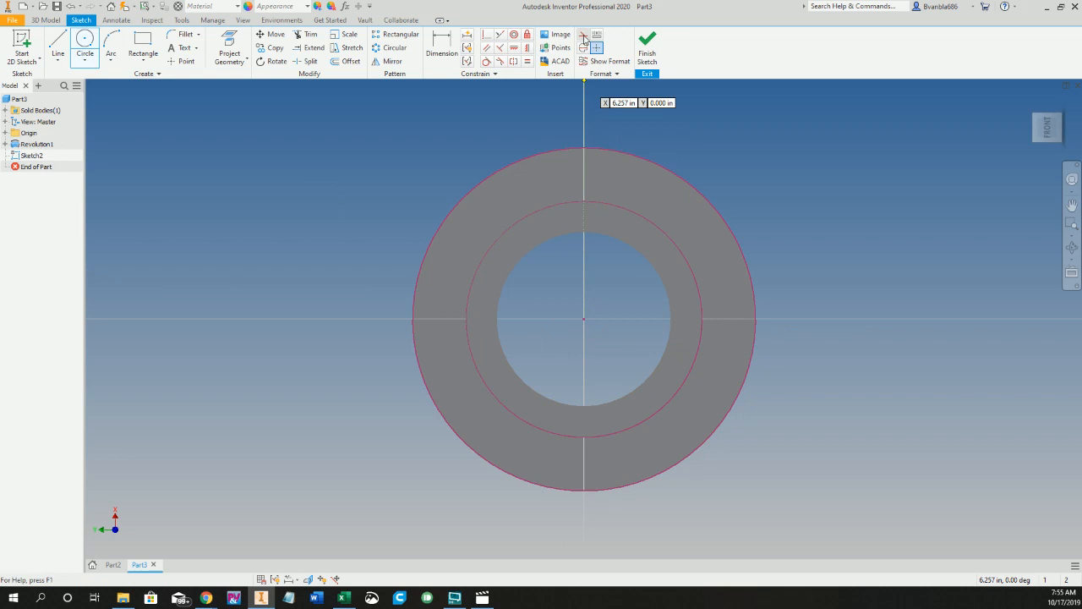
pyautogui.click(584, 319)
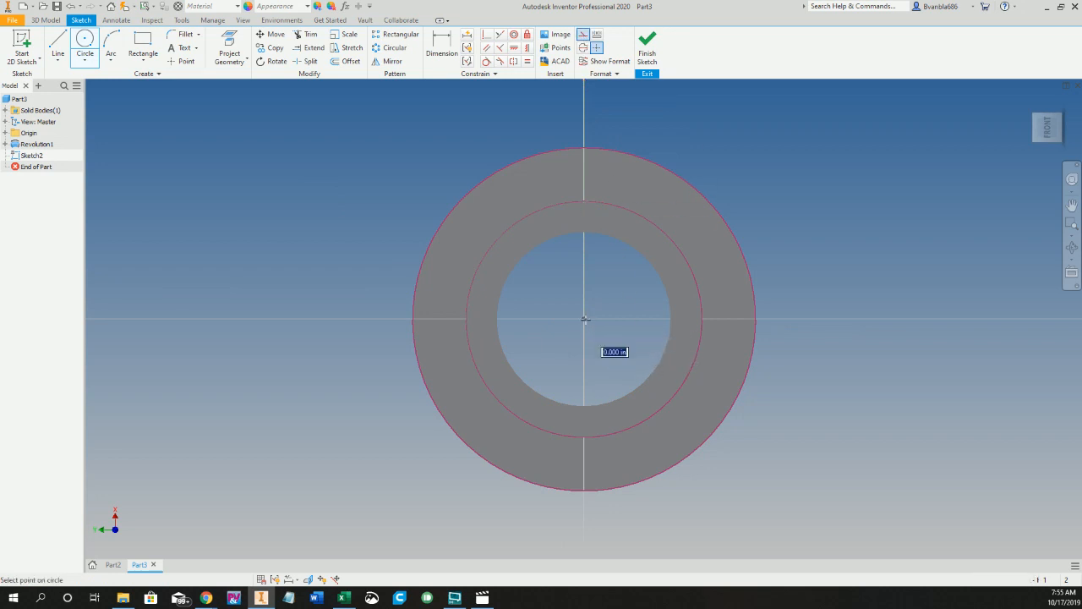
pyautogui.click(685, 215)
pyautogui.press('Escape')
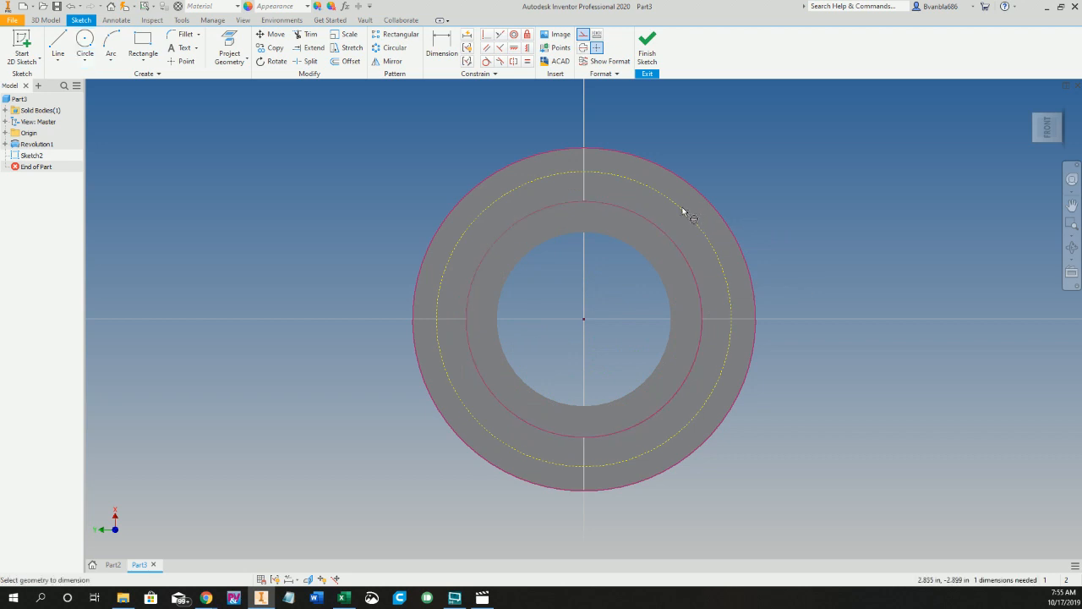
# Step: Dimension the construction circle's diameter and link it to the BOLT_CIRCLE parameter
pyautogui.press('d')
pyautogui.click(671, 202)
pyautogui.click(703, 165)
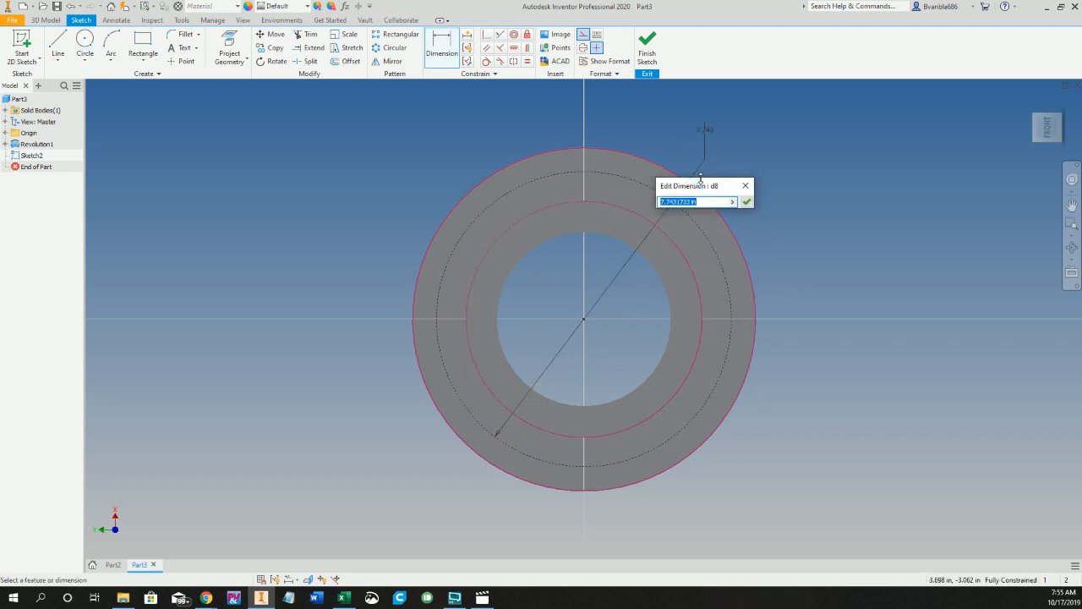
pyautogui.click(732, 202)
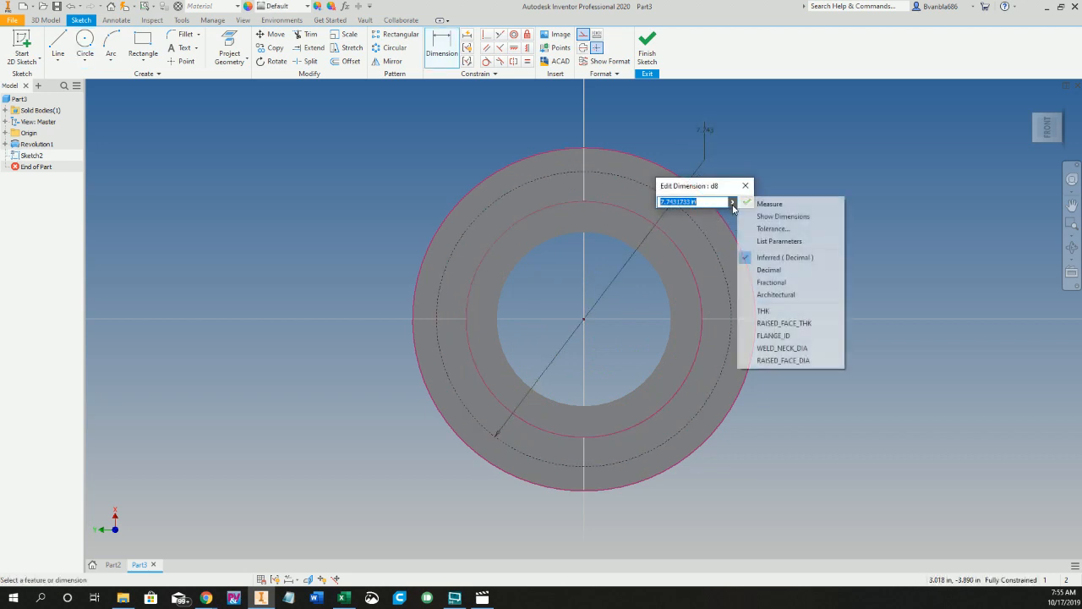
pyautogui.click(770, 242)
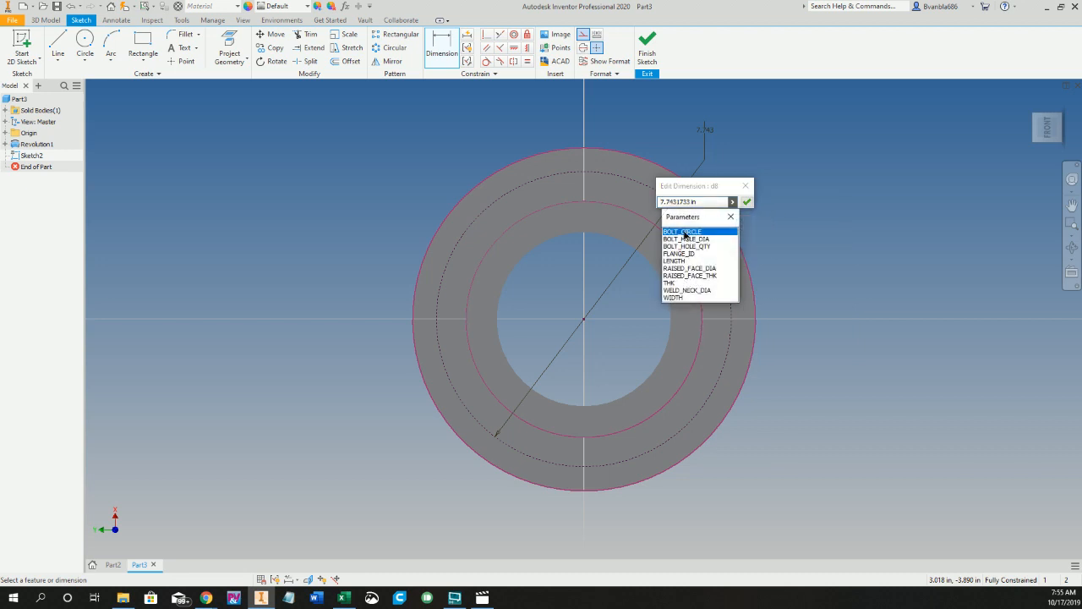
pyautogui.click(685, 232)
pyautogui.click(746, 202)
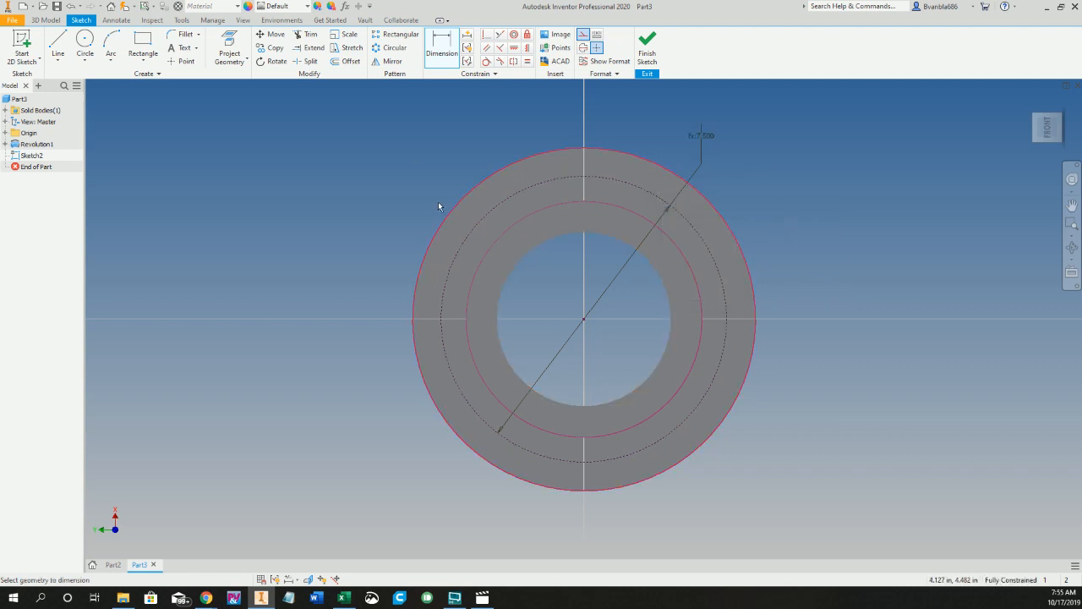
# Step: Sketch a non-construction circle about 0.8 in in diameter, centered where the bolt circle crosses the vertical axis above the origin
pyautogui.click(92, 42)
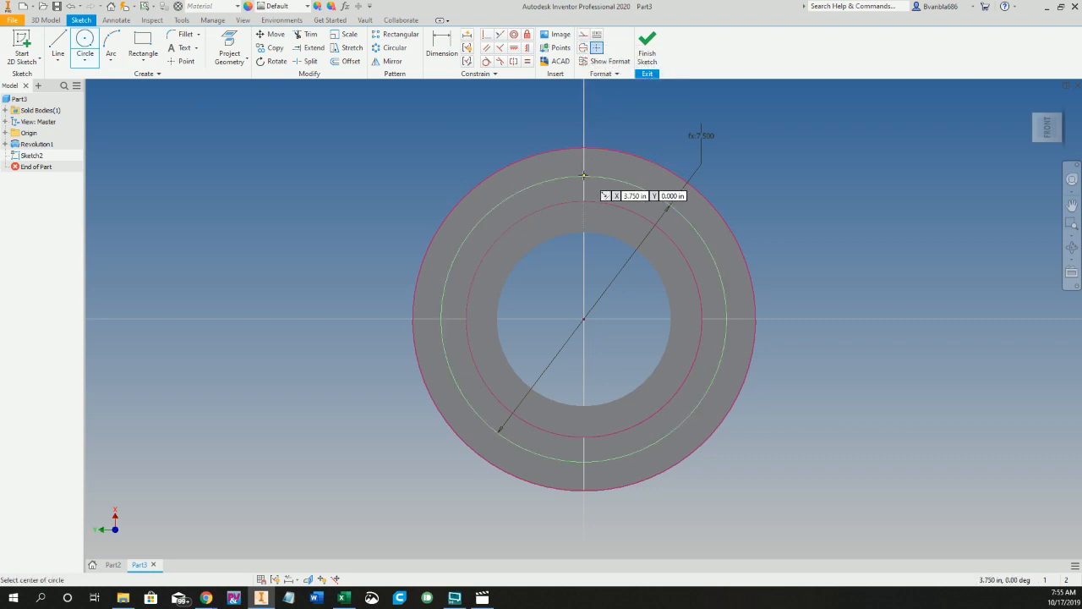
pyautogui.click(583, 176)
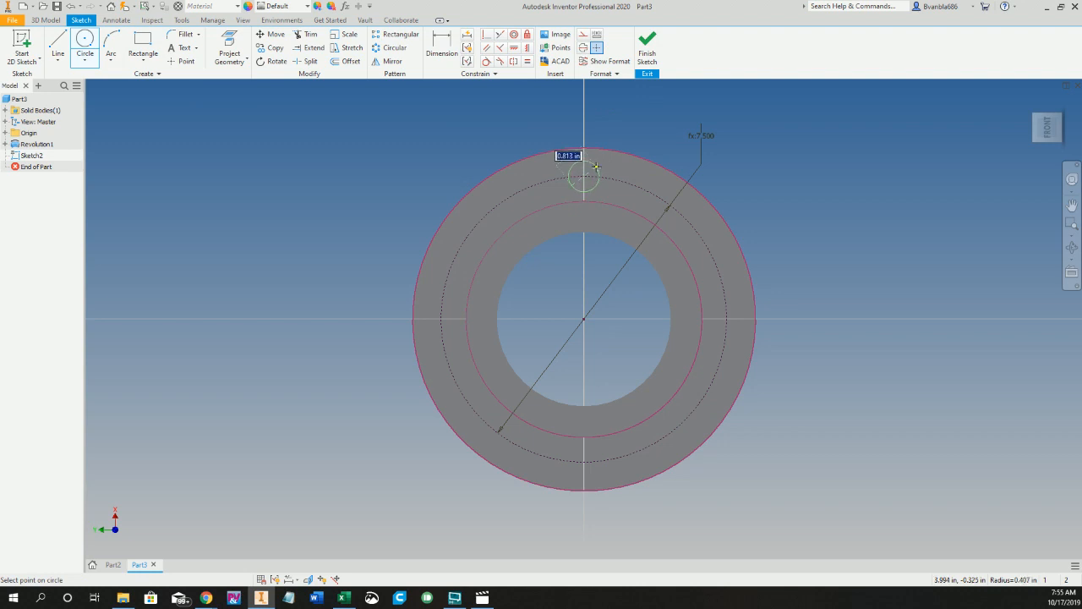
pyautogui.click(596, 168)
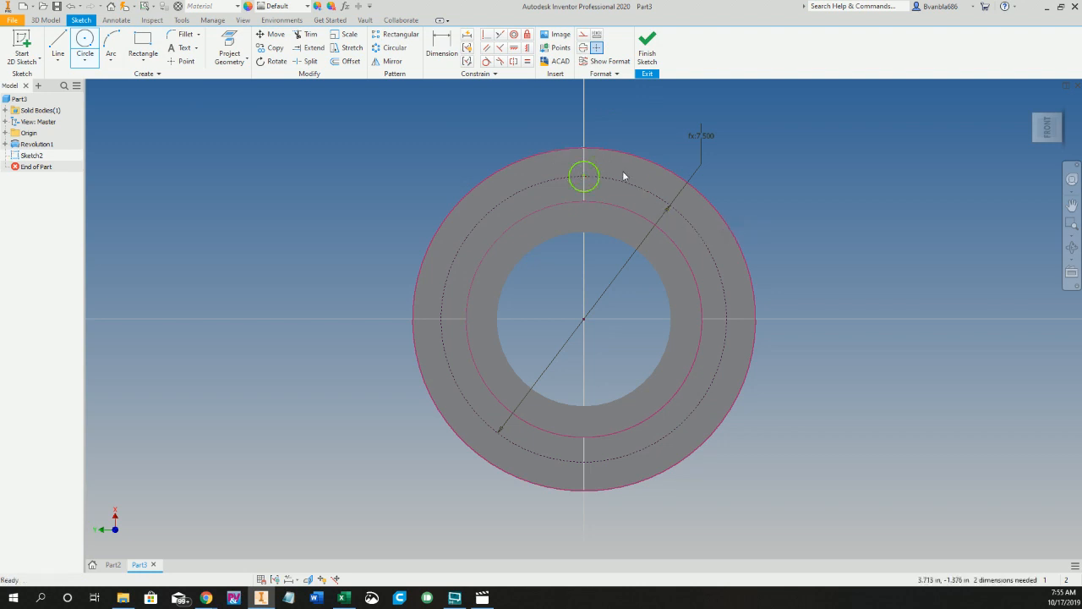
# Step: Dimension the small hole circle's diameter and link it to the BOLT_HOLE_DIA parameter
pyautogui.press('d')
pyautogui.click(590, 170)
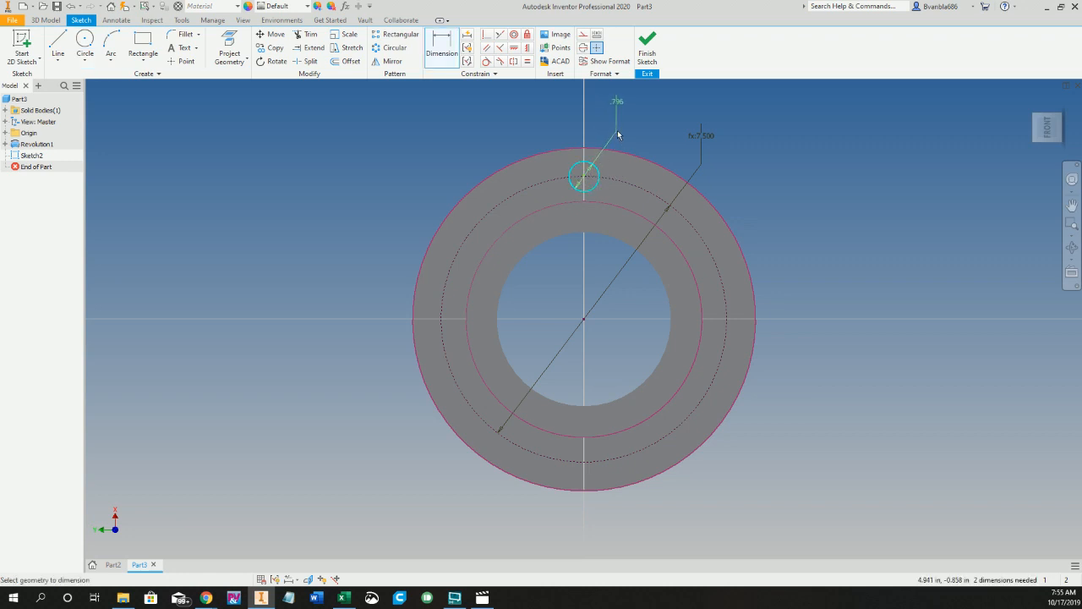
pyautogui.click(616, 107)
pyautogui.click(643, 174)
pyautogui.click(678, 213)
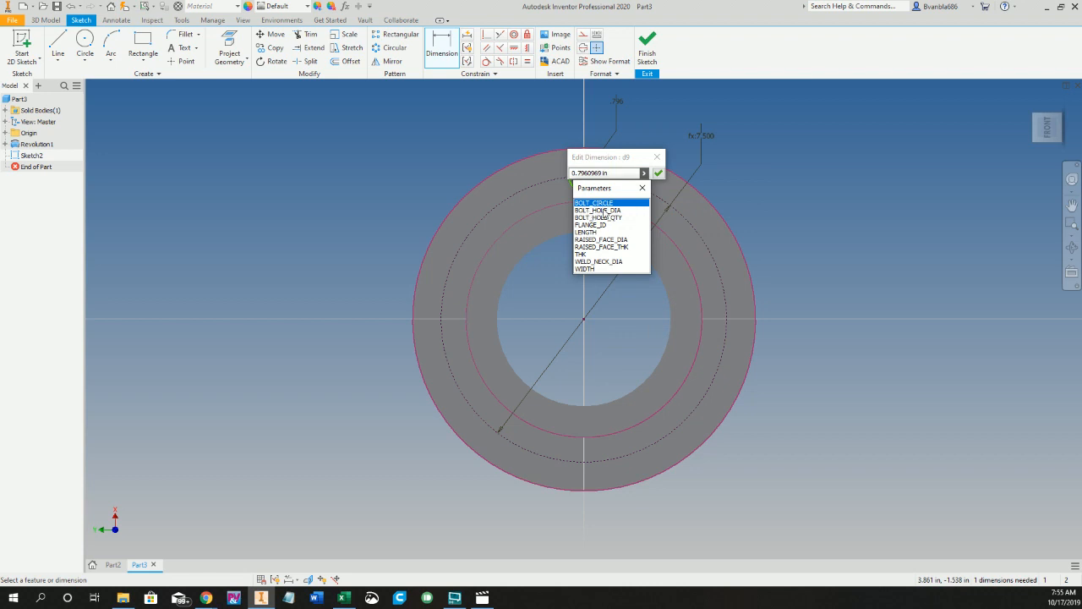
pyautogui.click(610, 210)
pyautogui.click(658, 174)
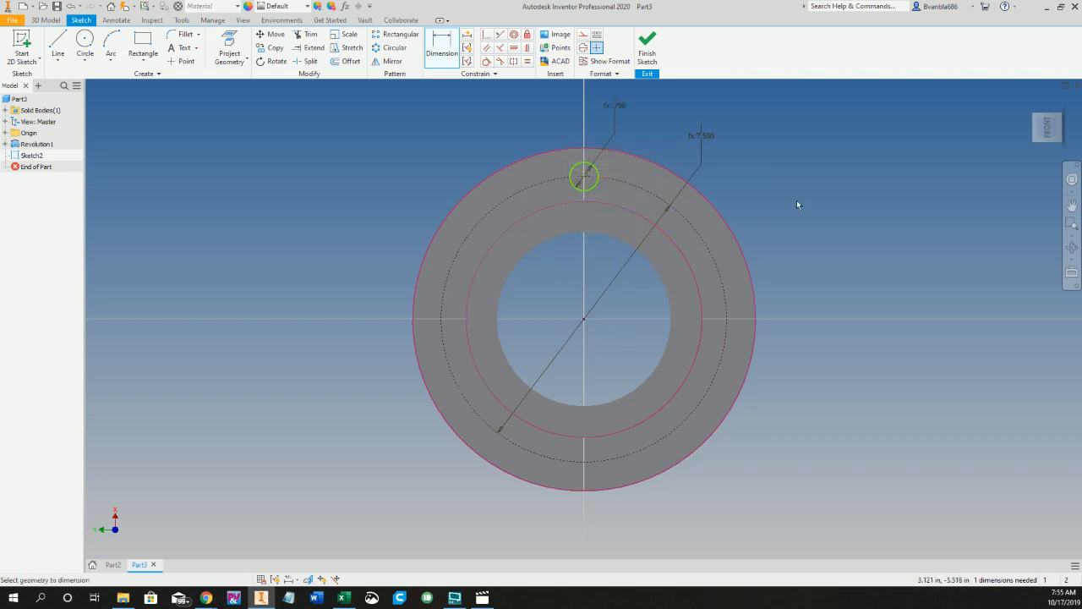
pyautogui.press('Escape')
# Step: Move the bolt-hole circle clockwise along the bolt circle, off the vertical axis
pyautogui.moveTo(584, 177); pyautogui.dragTo(622, 182)
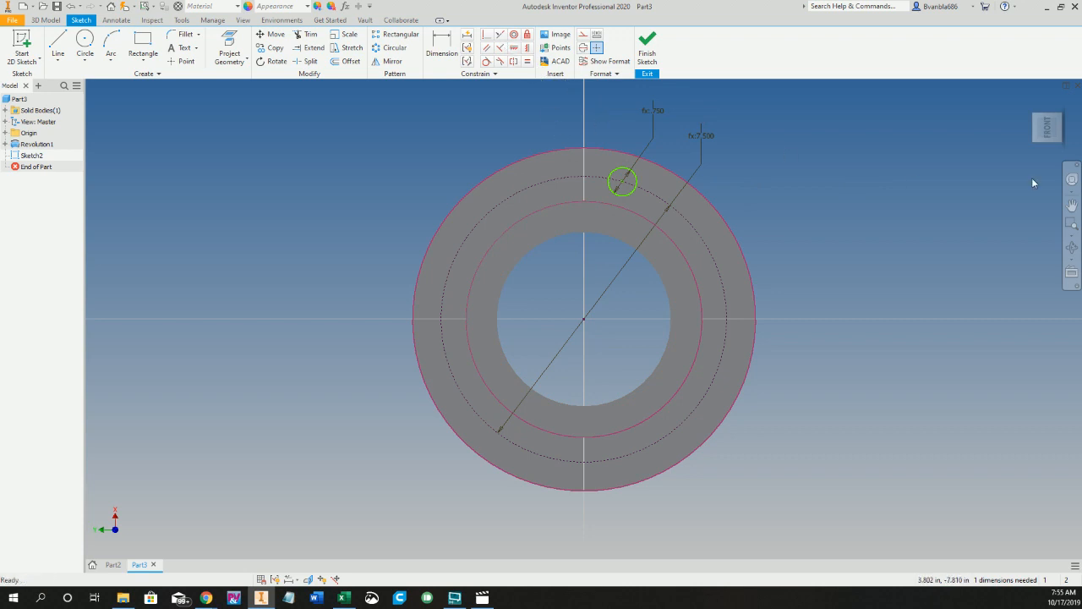
pyautogui.moveTo(1048, 139)
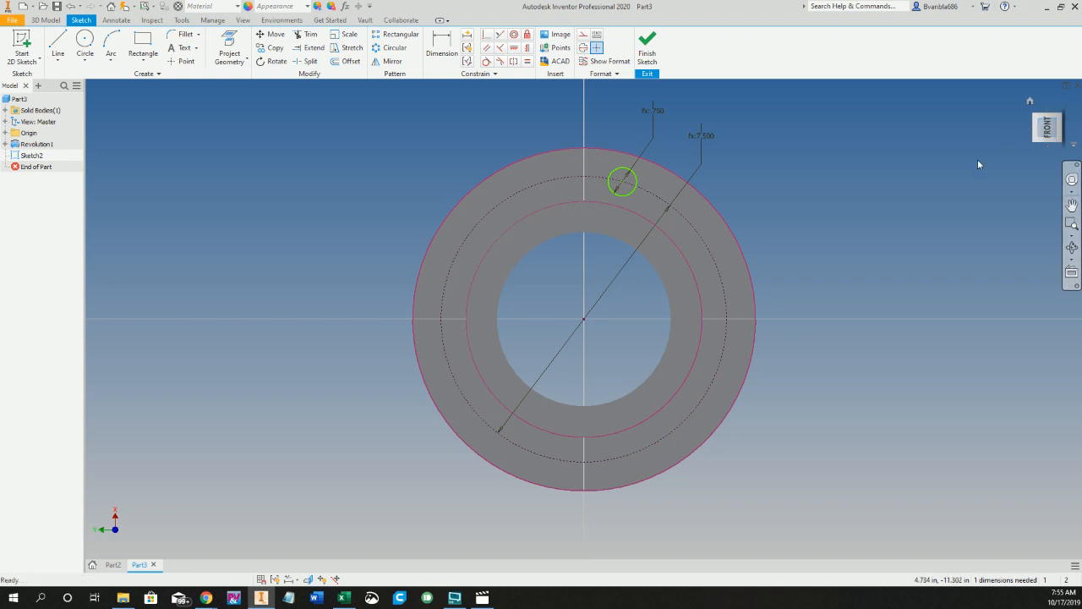
# Step: Try a horizontal constraint between the bolt-hole circle's center and the origin, check it with the sketch turned upright, and undo it
pyautogui.click(526, 54)
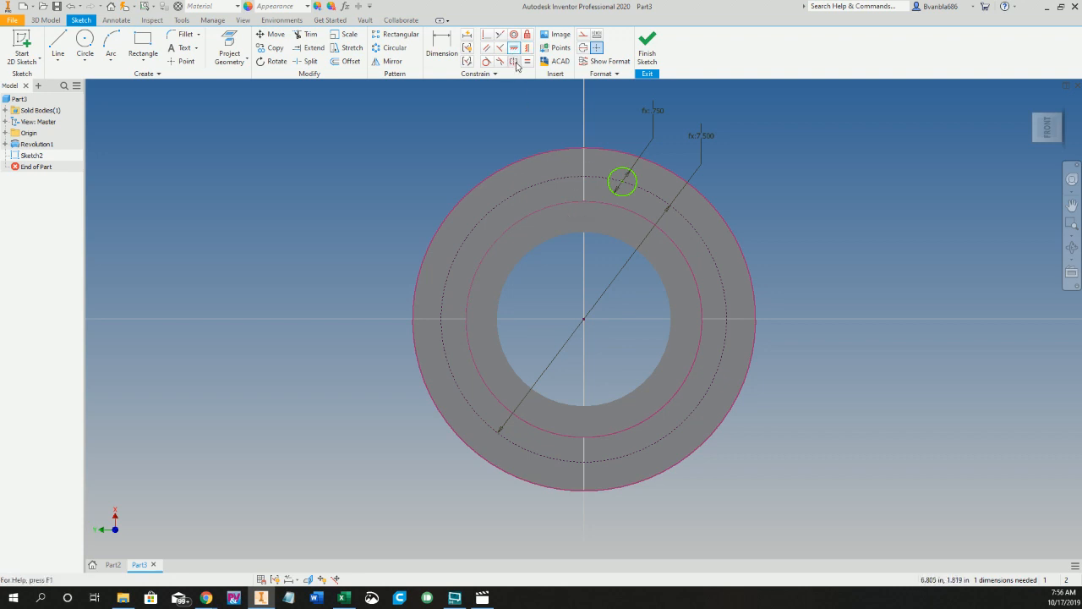
pyautogui.click(622, 185)
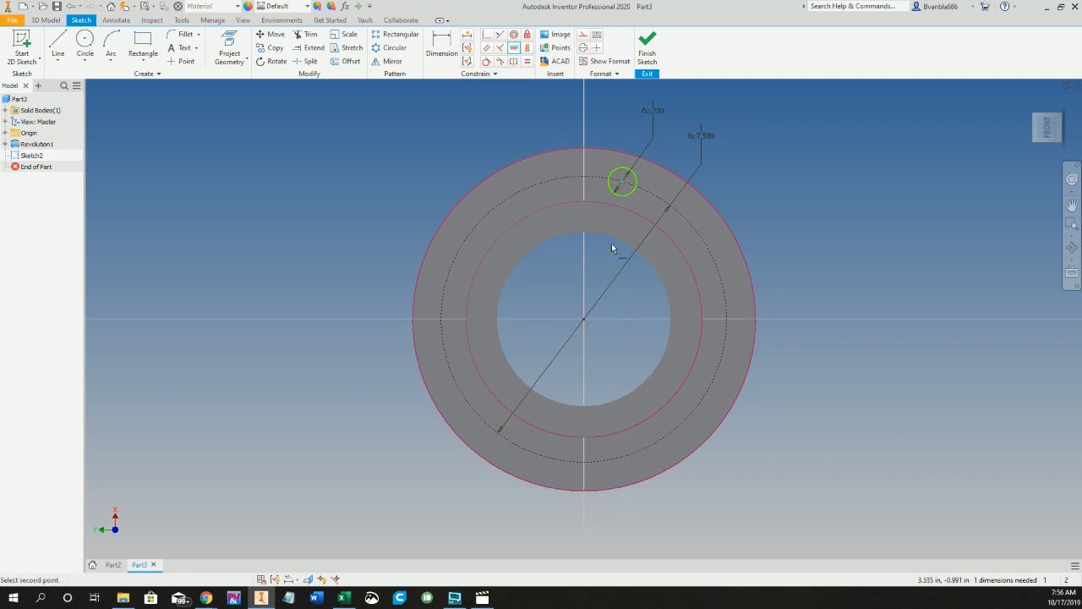
pyautogui.click(584, 319)
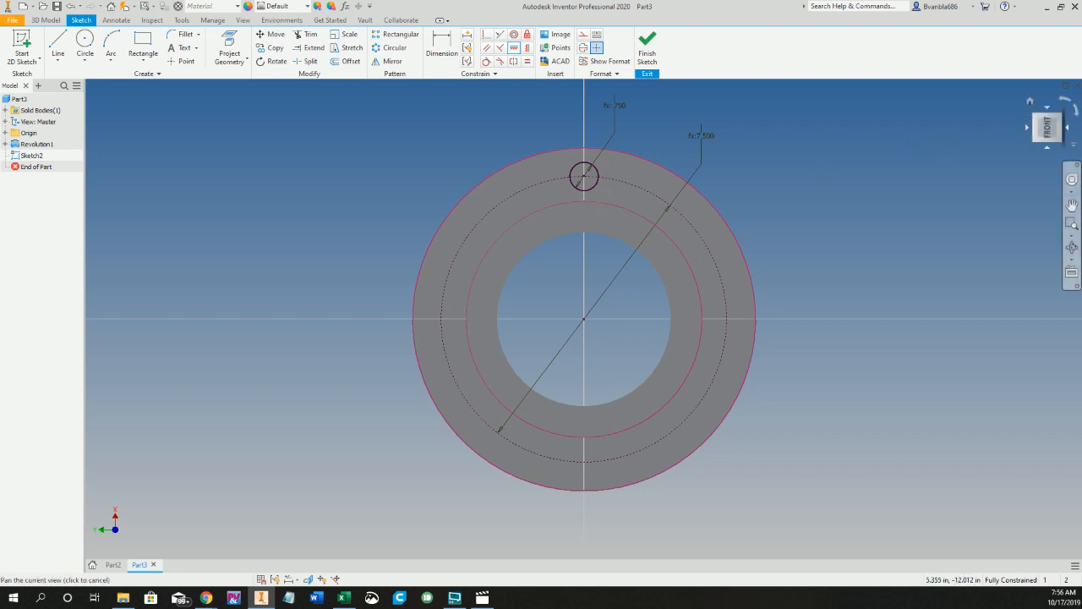
pyautogui.click(1070, 109)
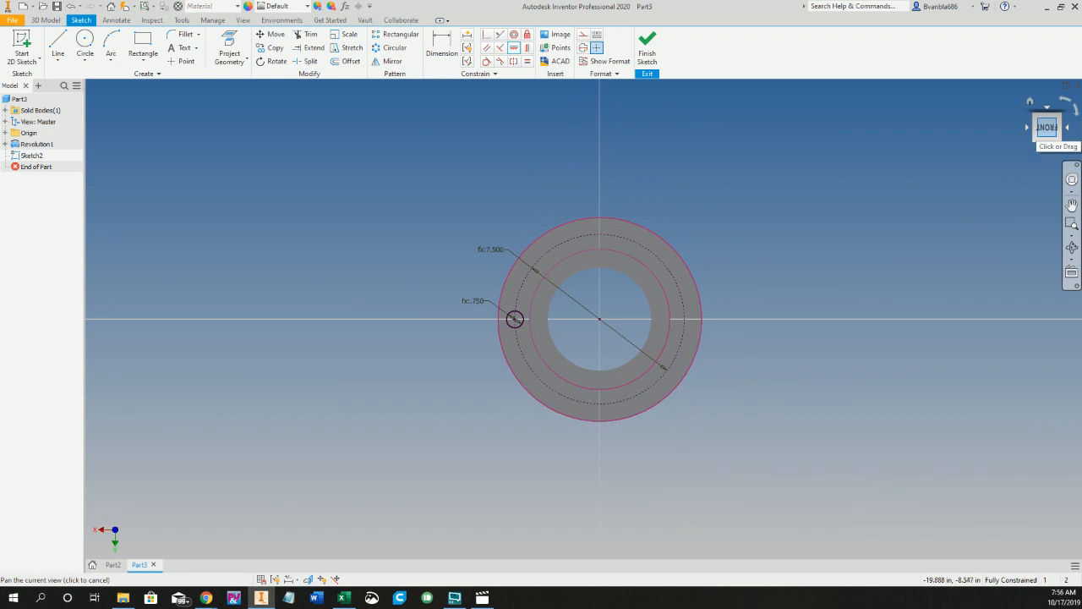
pyautogui.click(1075, 116)
pyautogui.click(1076, 114)
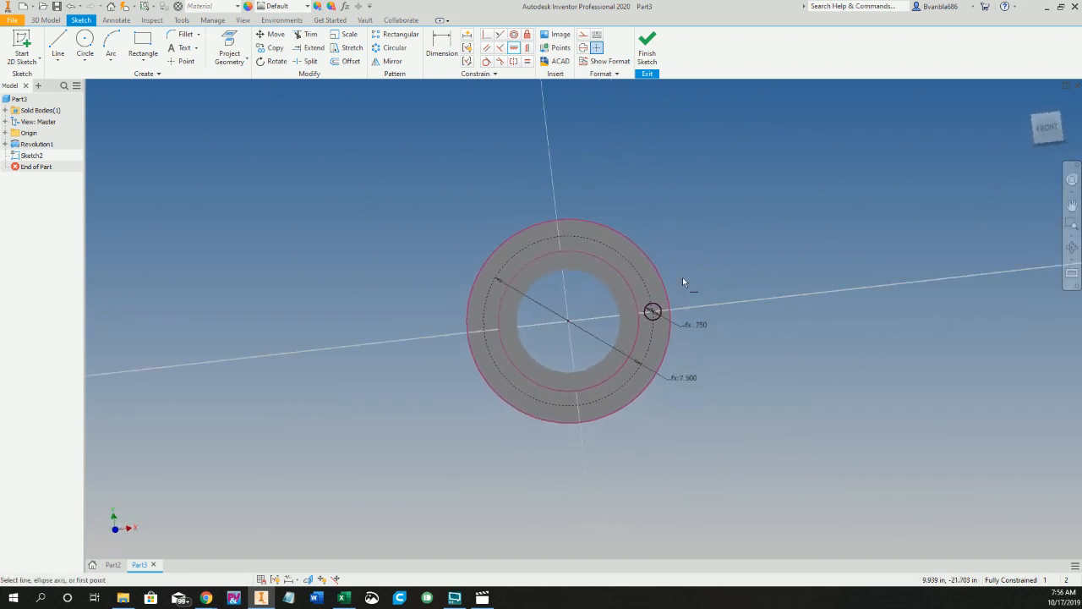
pyautogui.hotkey('ctrl', 'z')
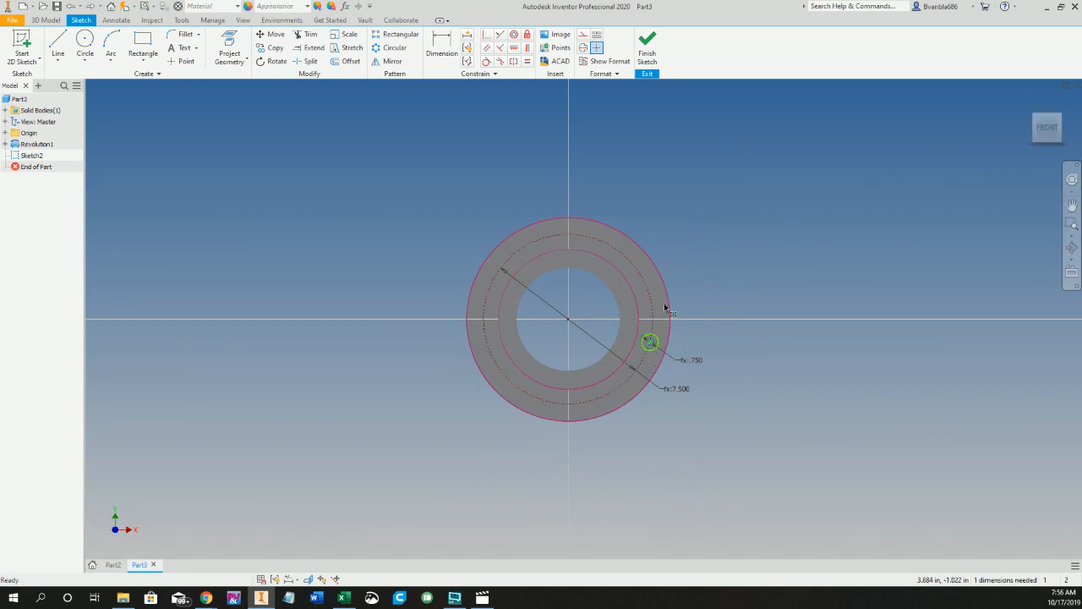
# Step: Move the bolt-hole circle up near the vertical axis, constrain its center vertically with the origin, and finish the sketch
pyautogui.moveTo(649, 342); pyautogui.dragTo(608, 244)
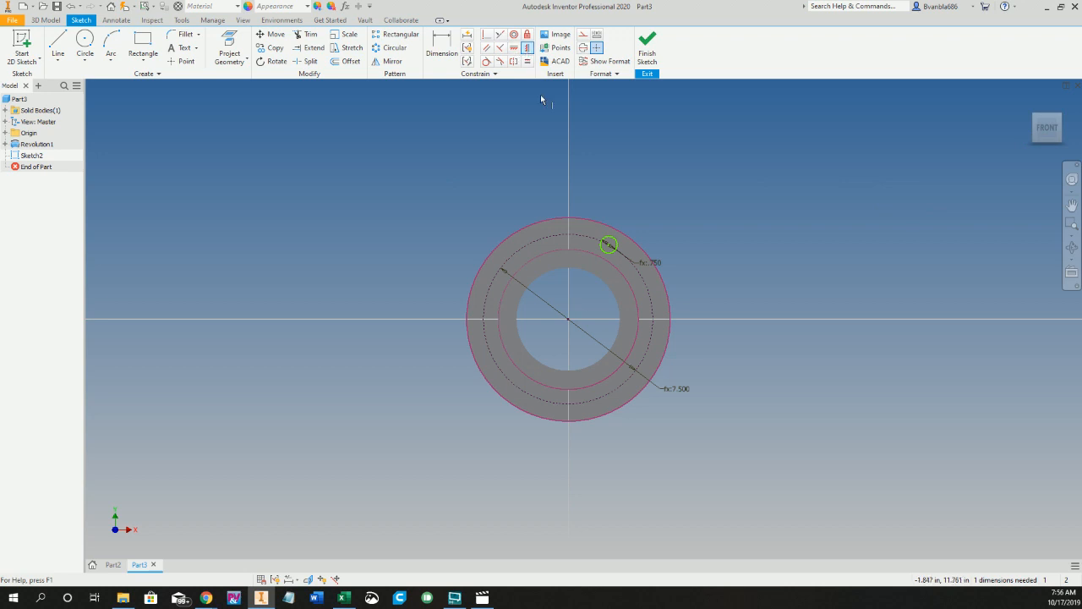
pyautogui.click(610, 246)
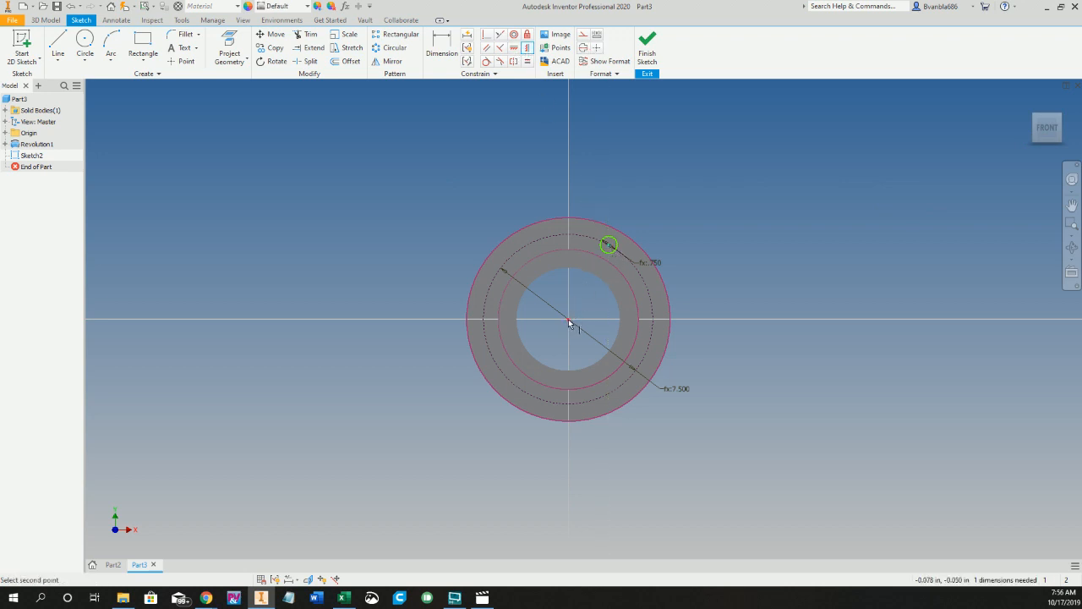
pyautogui.click(569, 320)
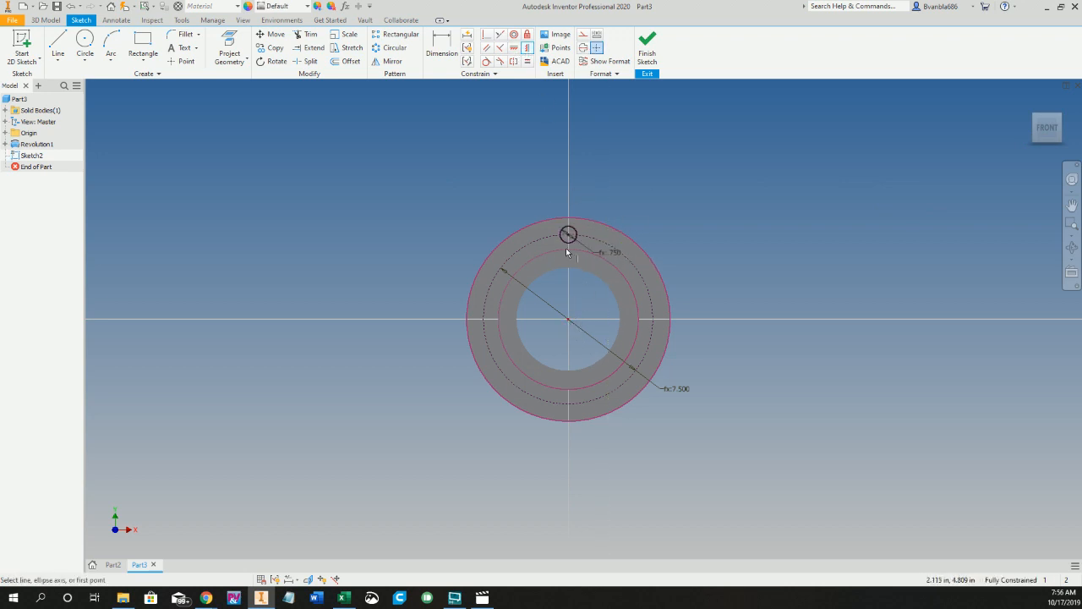
pyautogui.rightClick(576, 127)
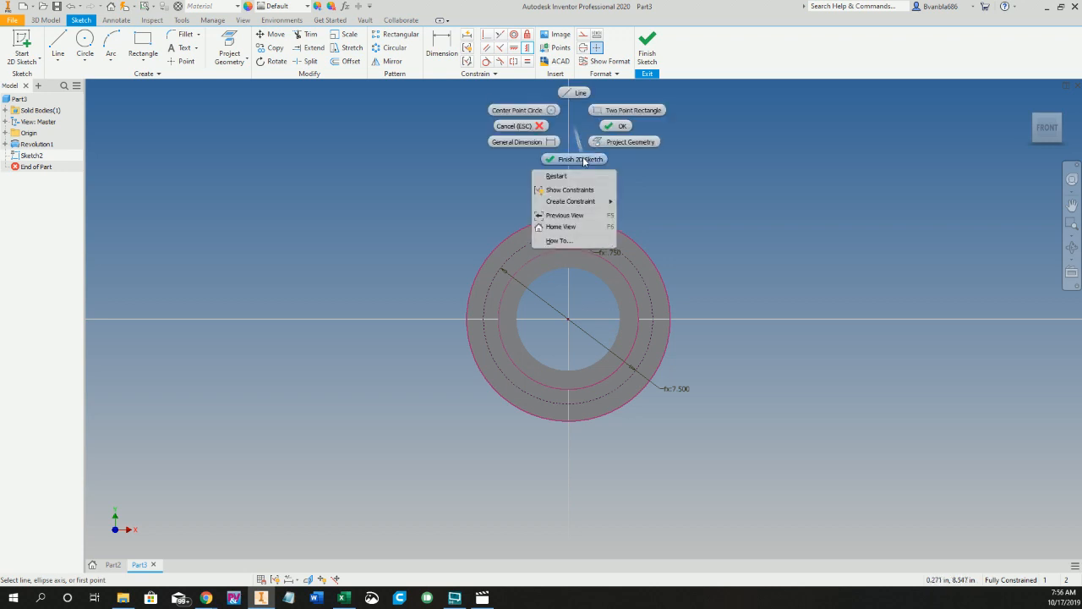
pyautogui.click(583, 157)
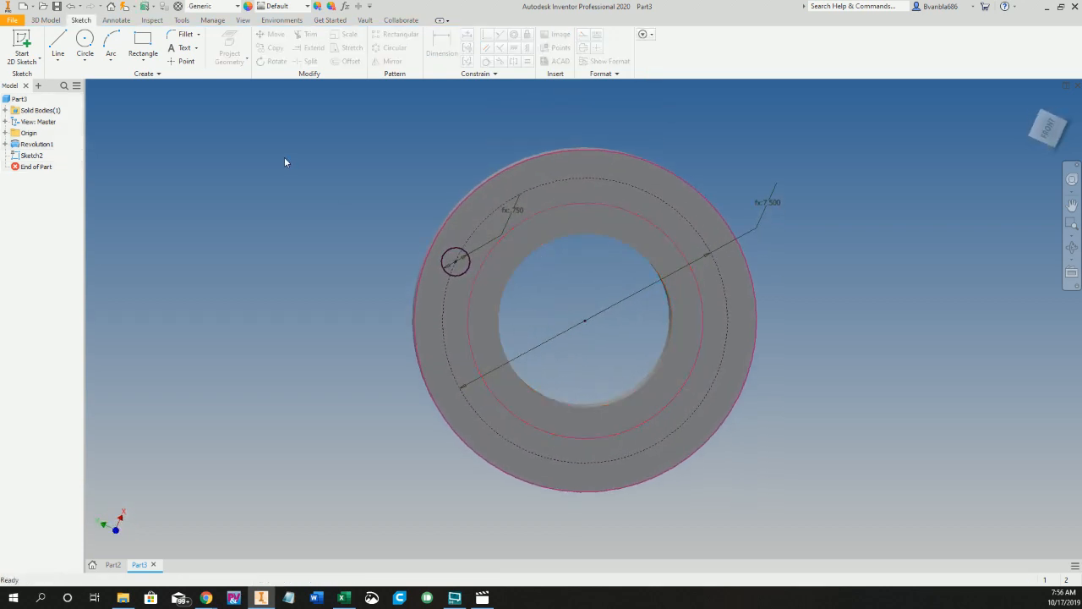
# Step: Extrude the bolt-hole circle profile 1 in outward from the flange face as a join
pyautogui.click(46, 20)
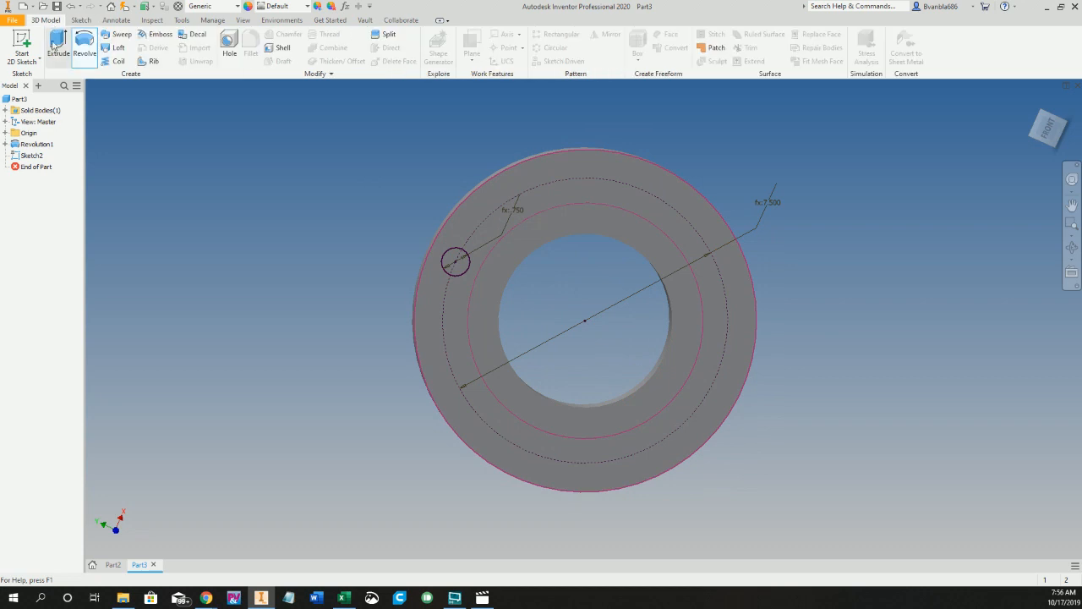
pyautogui.click(57, 49)
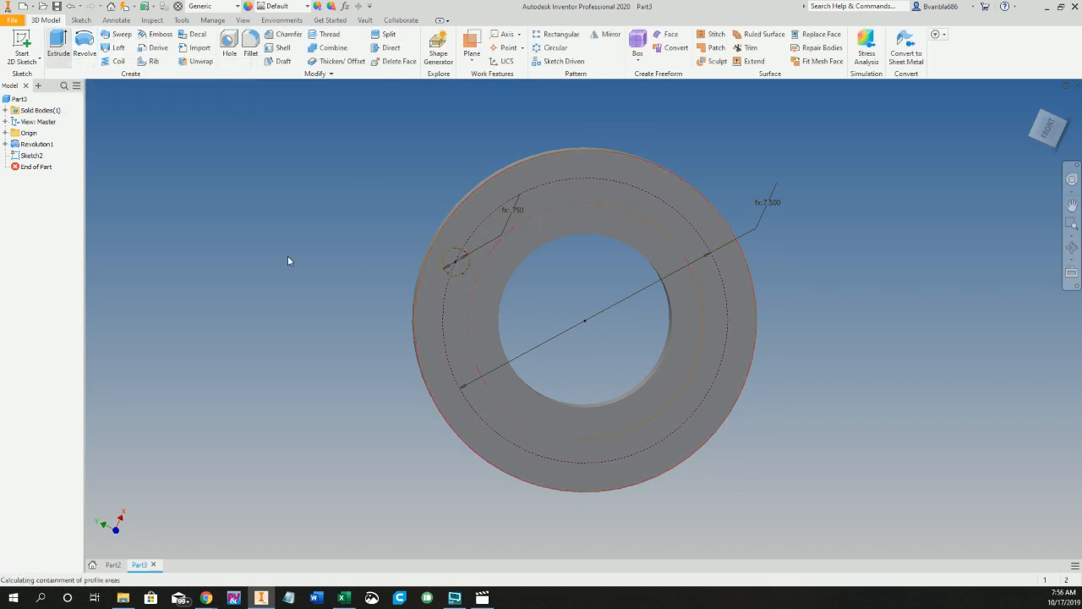
pyautogui.click(457, 270)
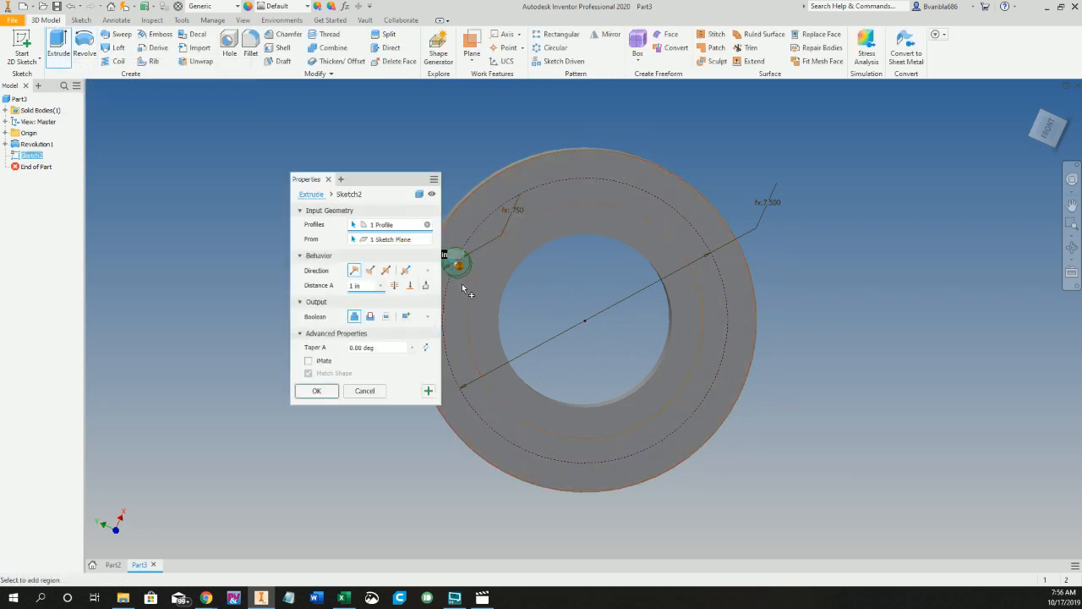
pyautogui.keyDown('shift'); pyautogui.moveTo(468, 324); pyautogui.dragTo(681, 359, button='middle'); pyautogui.keyUp('shift')
pyautogui.scroll(3, 585, 341)
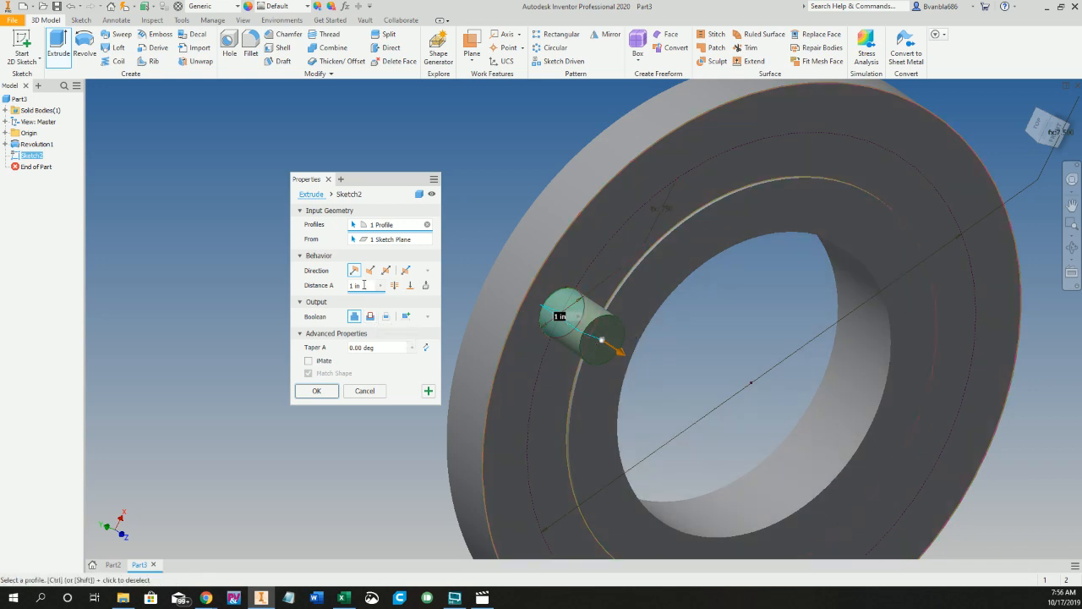
pyautogui.click(317, 390)
pyautogui.keyDown('shift'); pyautogui.moveTo(603, 333); pyautogui.dragTo(510, 302, button='middle'); pyautogui.keyUp('shift')
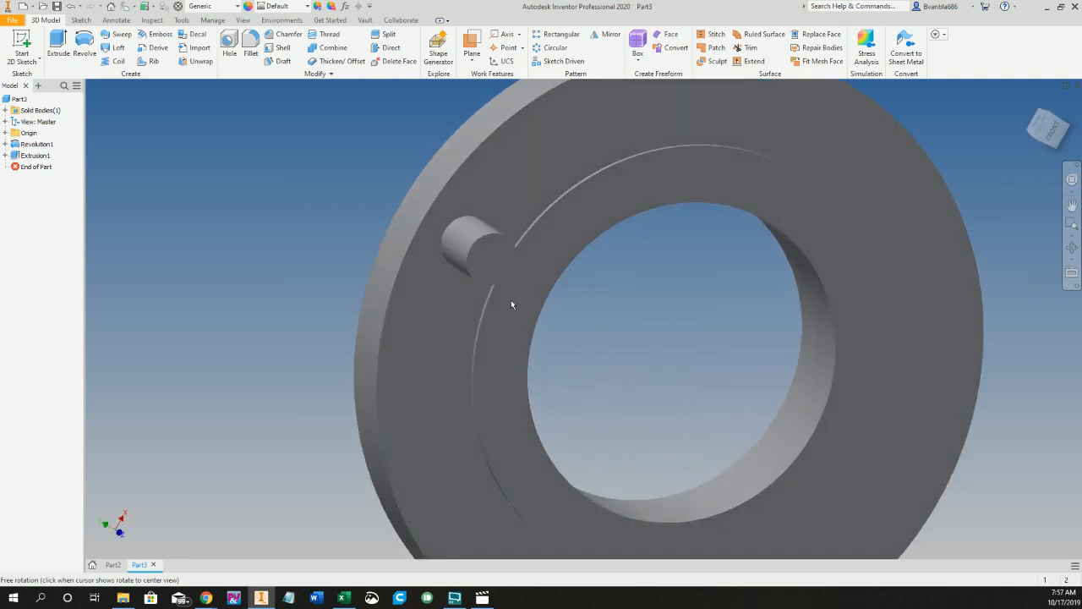
# Step: Edit the bolt-hole extrusion and change its boolean operation to Cut
pyautogui.rightClick(47, 156)
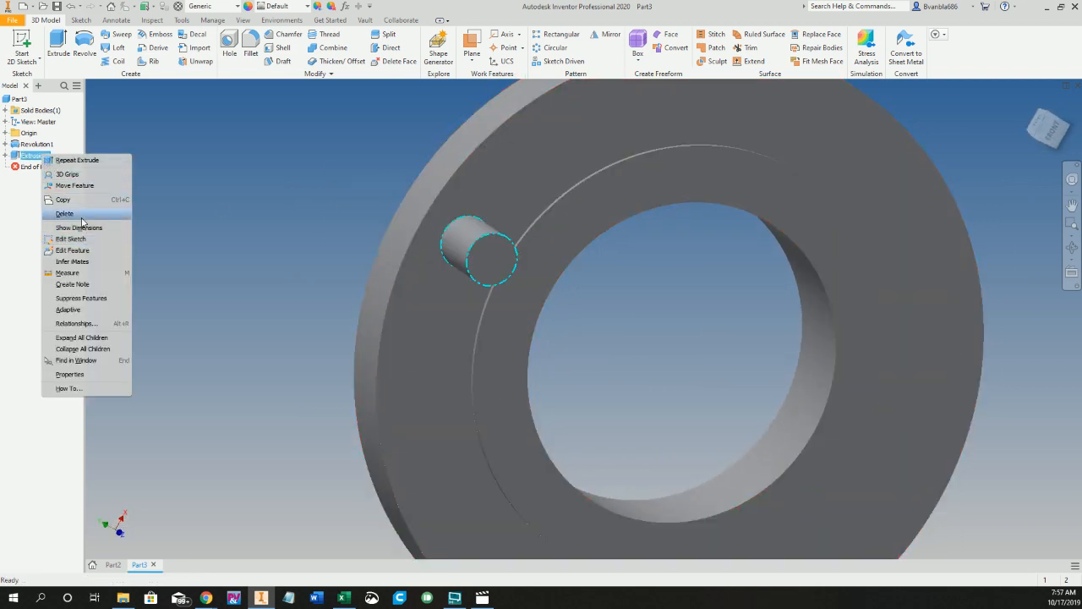
pyautogui.click(72, 251)
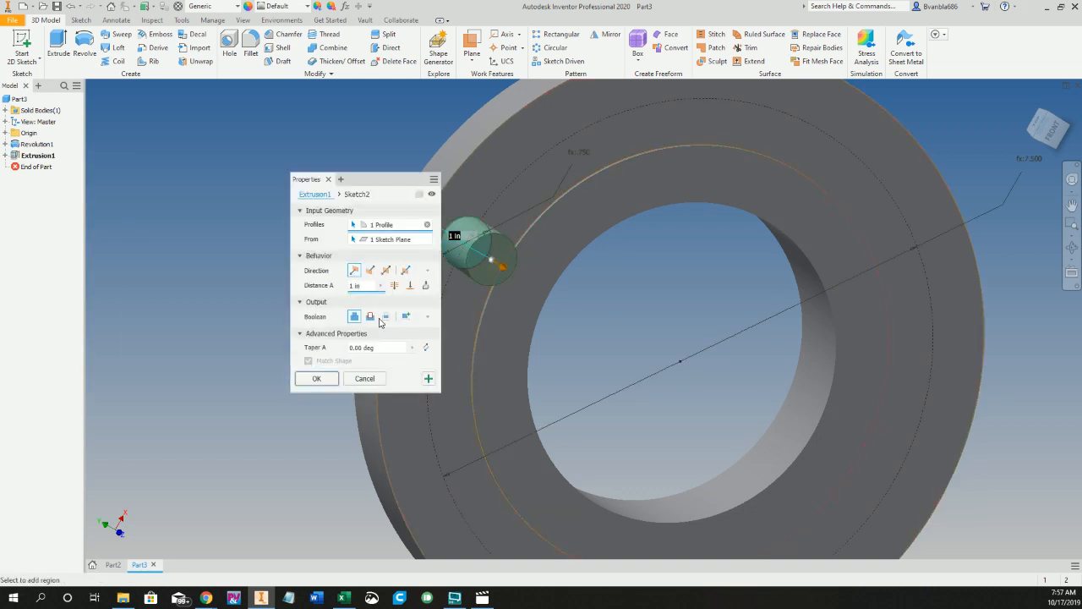
pyautogui.click(369, 316)
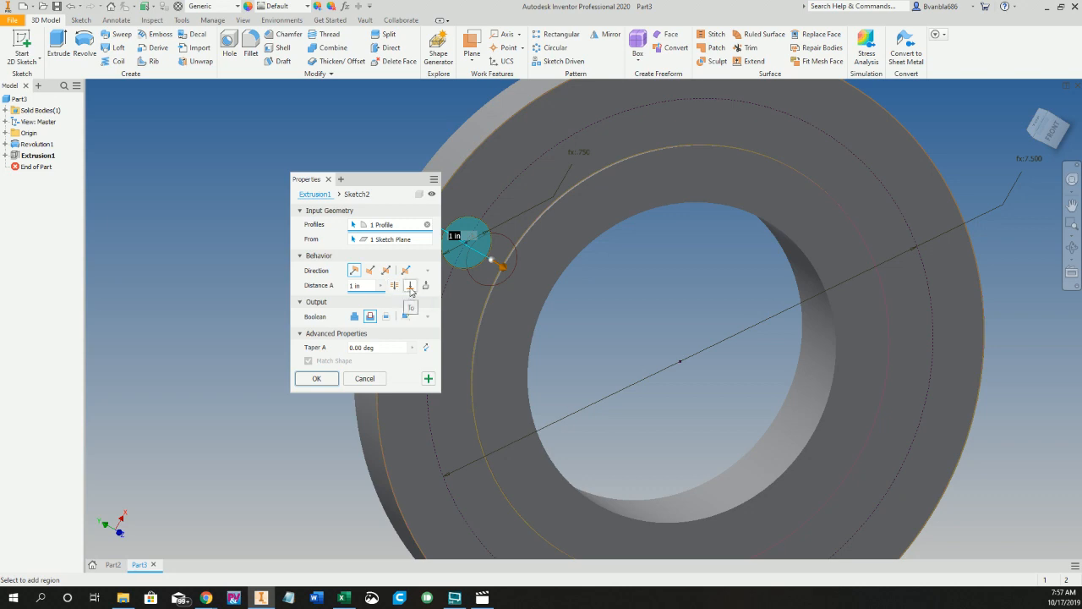
# Step: Try to end the bolt-hole cut at the flange face opposite the sketch plane with the To extent
pyautogui.click(411, 288)
pyautogui.keyDown('shift'); pyautogui.moveTo(575, 316); pyautogui.dragTo(731, 283, button='middle'); pyautogui.keyUp('shift')
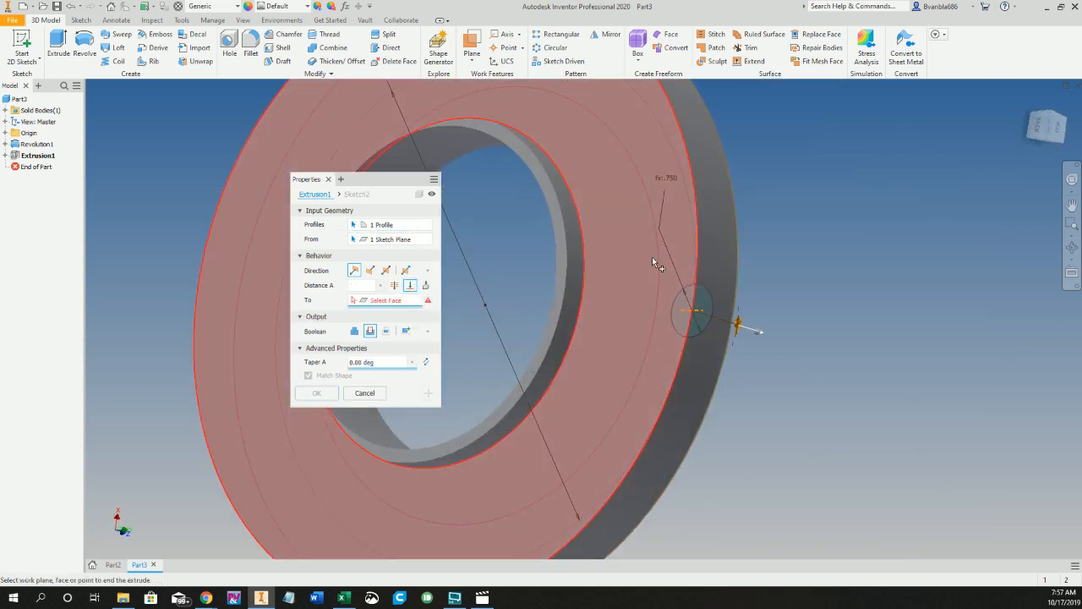
pyautogui.click(652, 256)
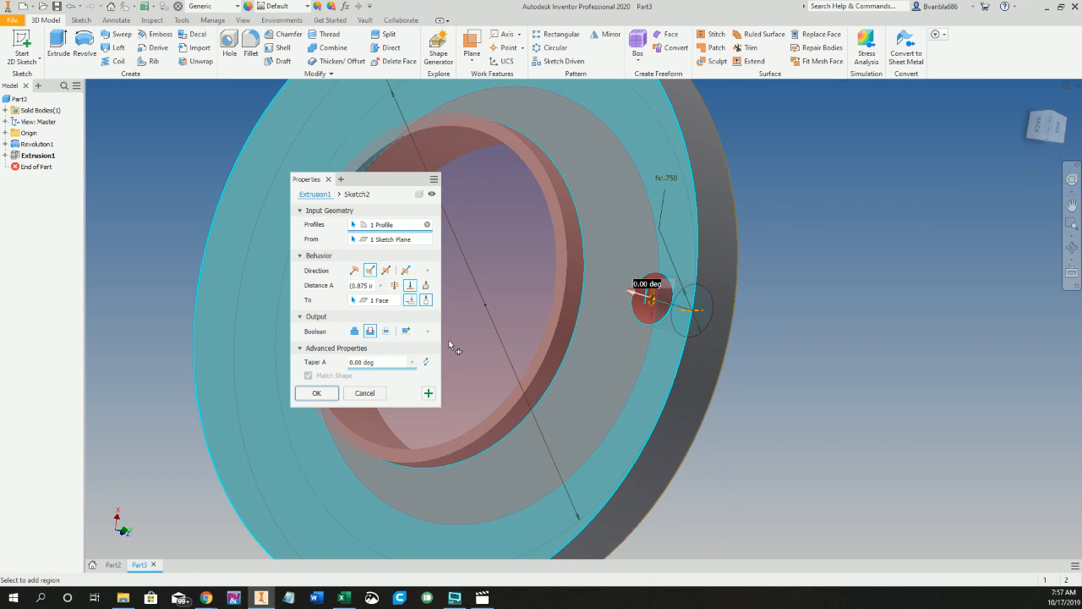
# Step: Set the bolt-hole cut to Through All, flip its direction into the flange, and apply the edit
pyautogui.click(394, 285)
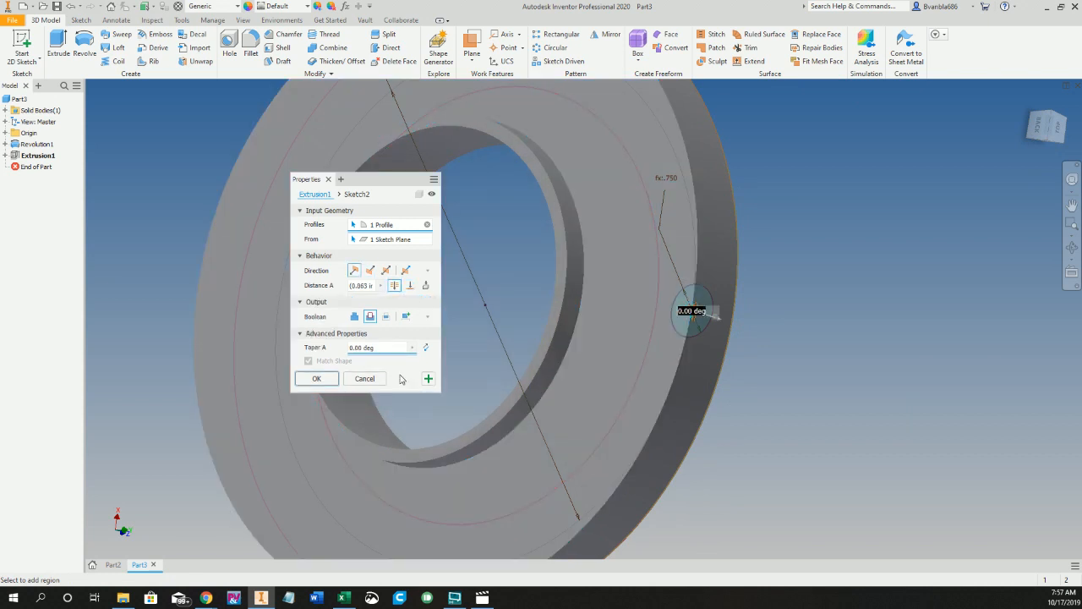
pyautogui.keyDown('shift'); pyautogui.moveTo(684, 309); pyautogui.dragTo(589, 313, button='middle'); pyautogui.keyUp('shift')
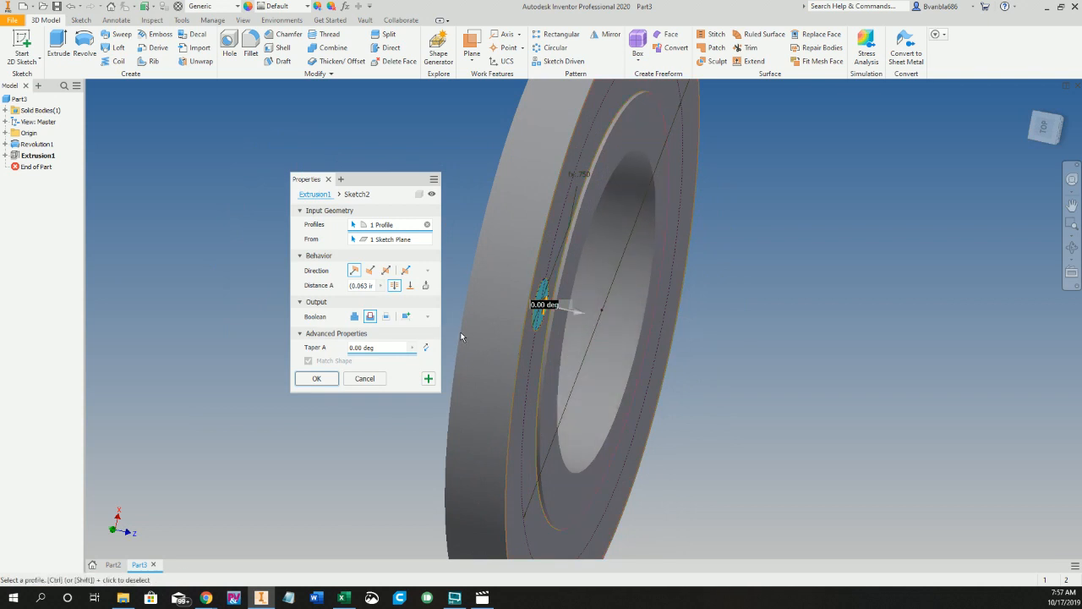
pyautogui.click(370, 273)
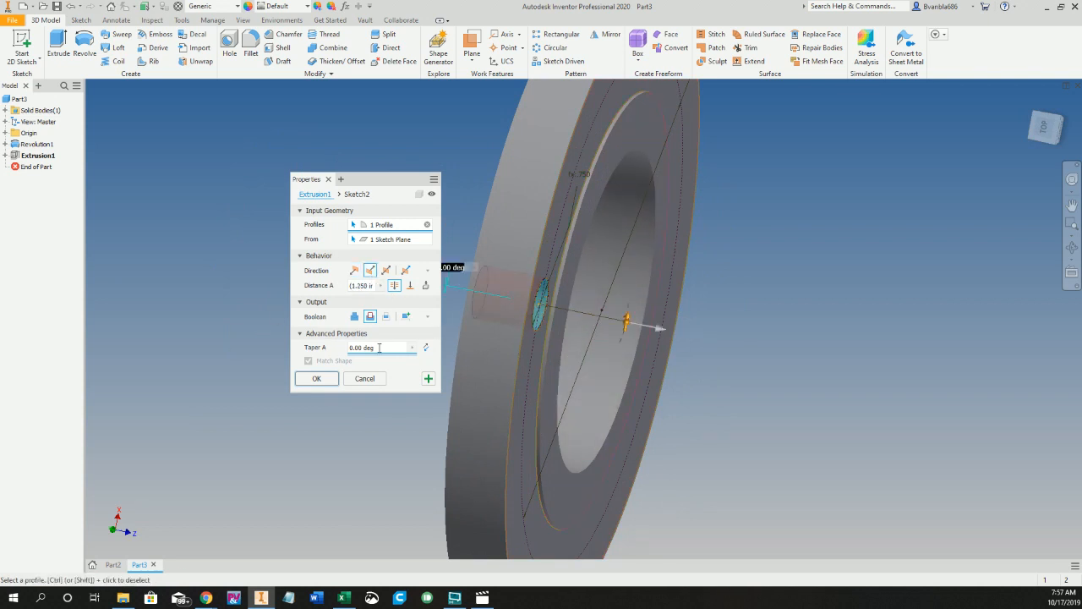
pyautogui.click(317, 379)
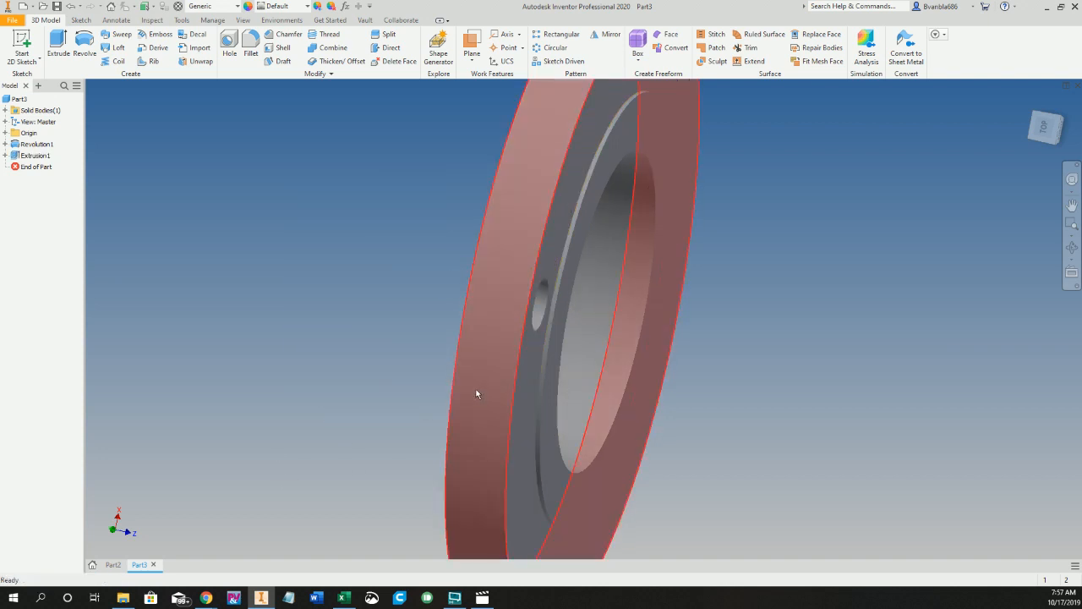
# Step: Set up a circular pattern of the bolt-hole cut around the axis of the flange's bore
pyautogui.press('F6')
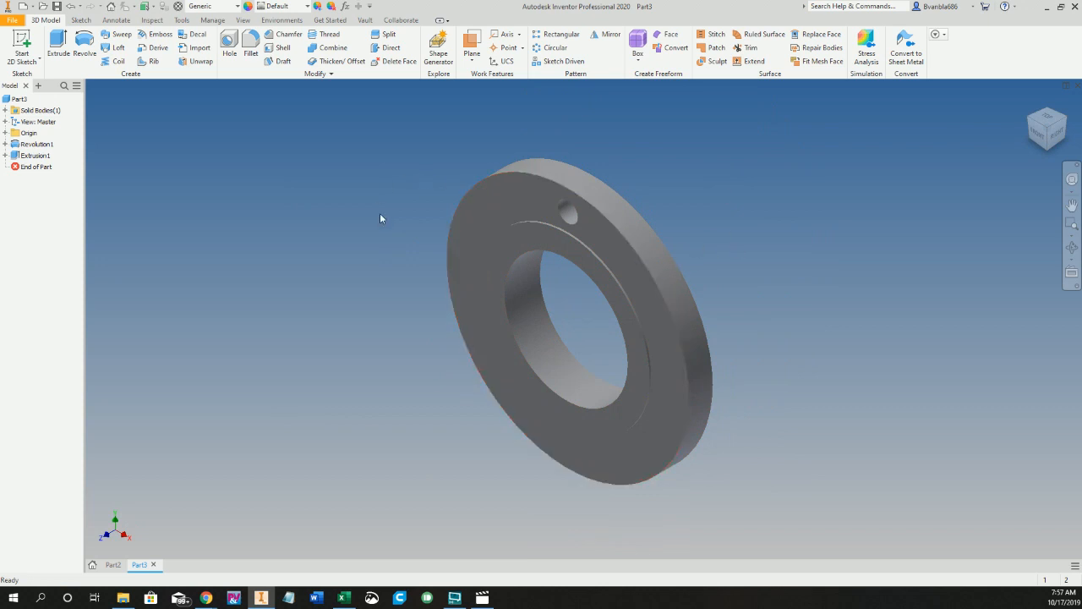
pyautogui.click(556, 48)
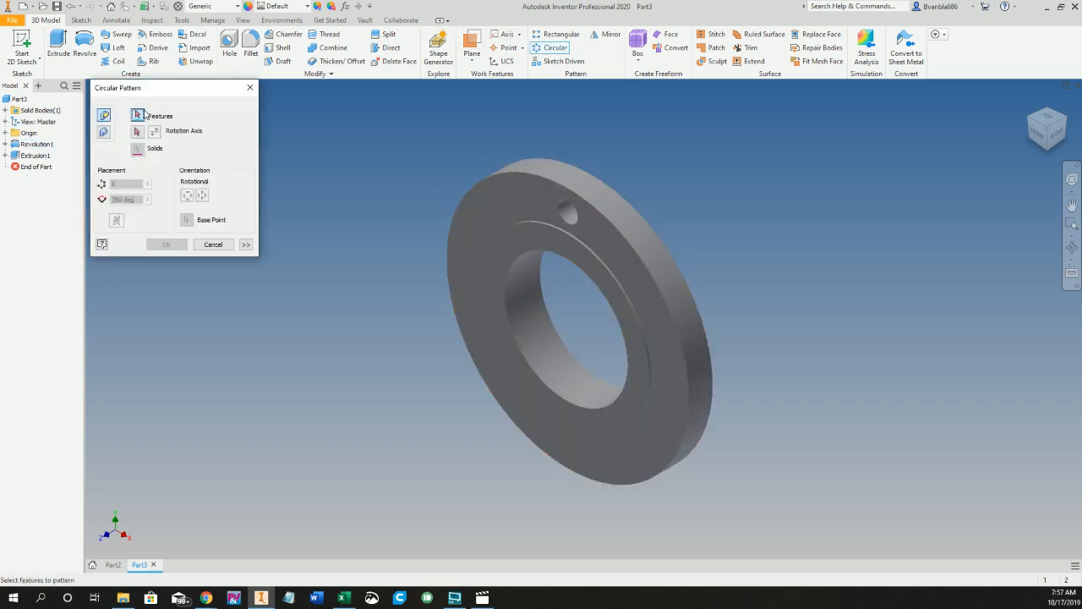
pyautogui.click(37, 156)
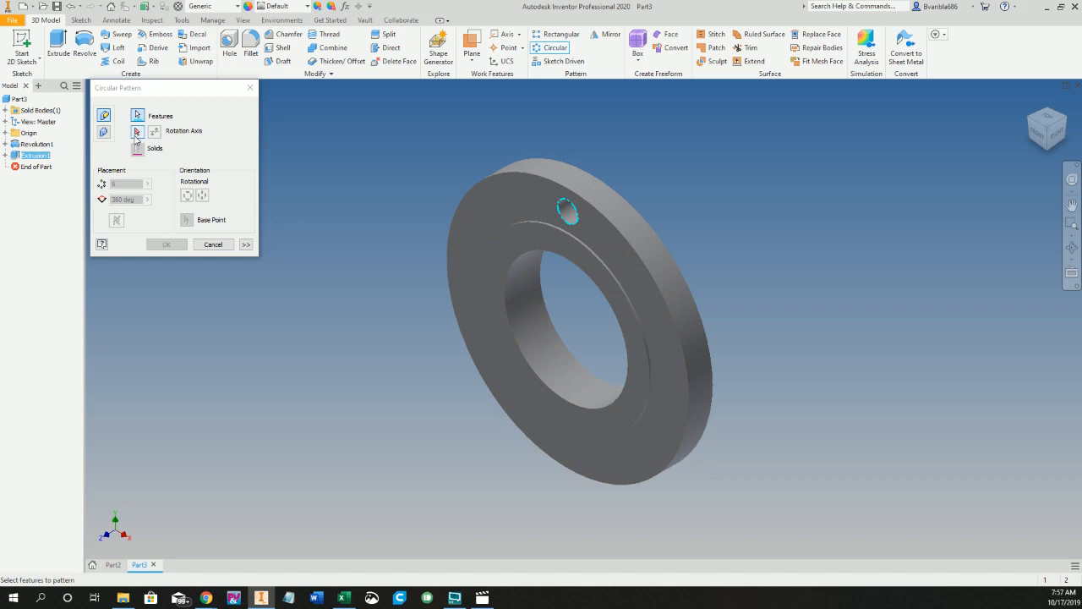
pyautogui.click(137, 133)
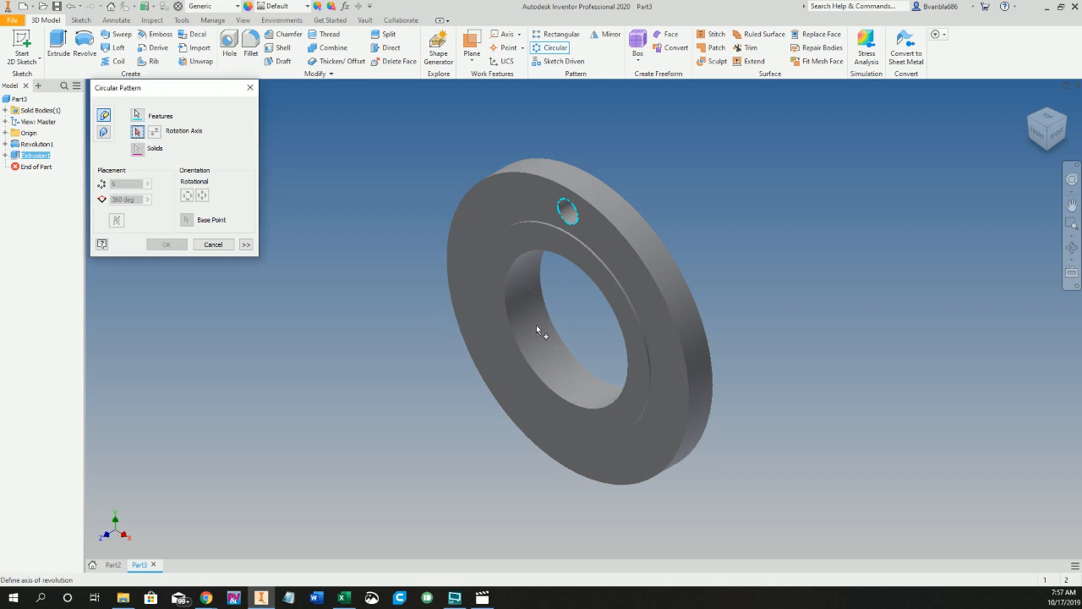
pyautogui.click(522, 354)
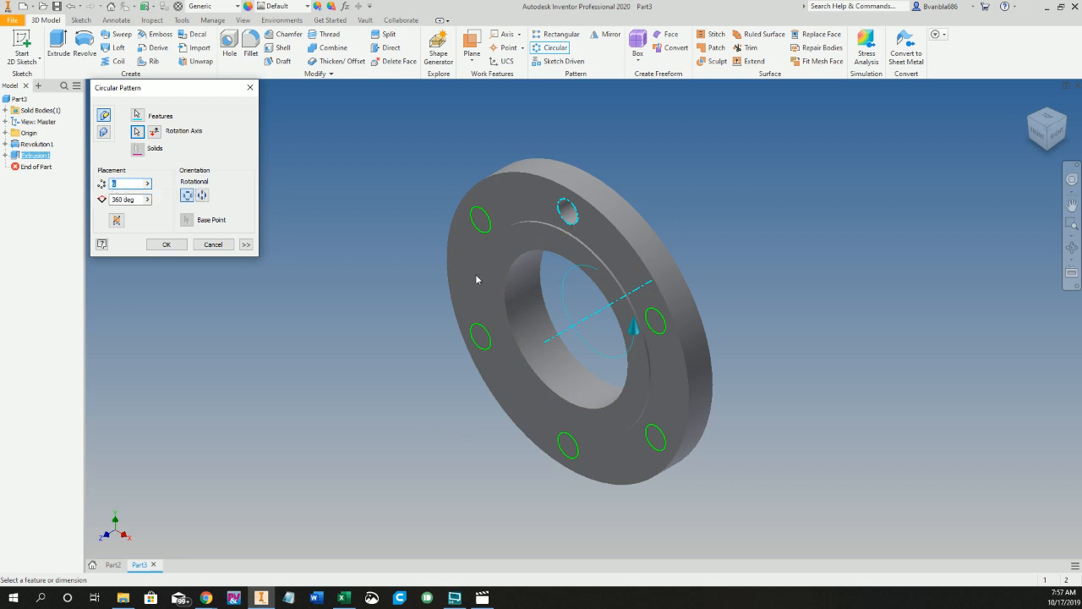
# Step: Link the circular pattern's occurrence count to the BOLT_HOLE_QTY parameter over 360 deg, create the pattern, and inspect the holes
pyautogui.click(147, 183)
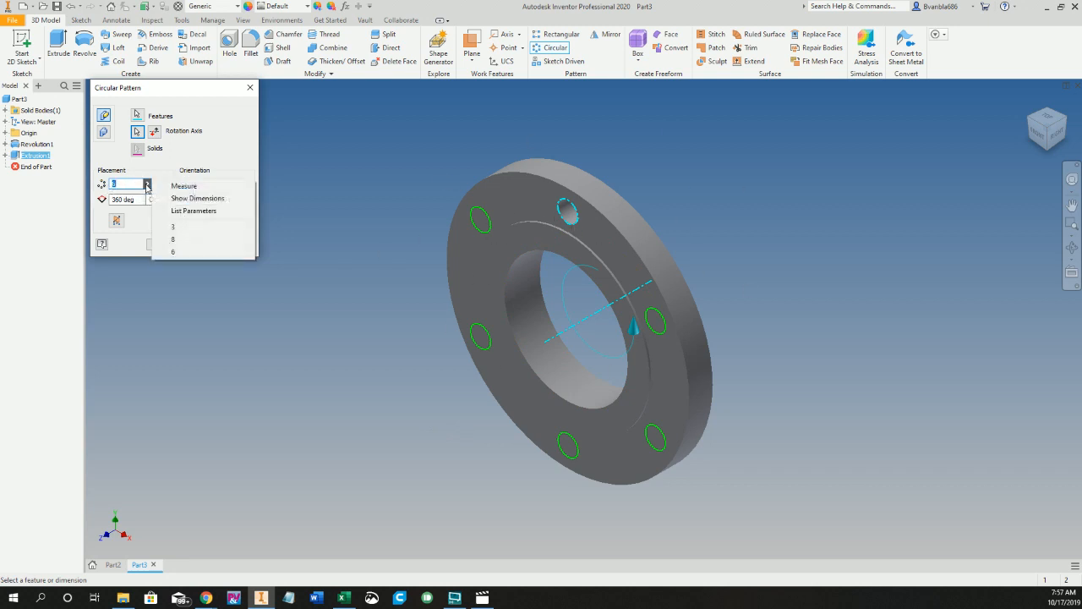
pyautogui.click(198, 212)
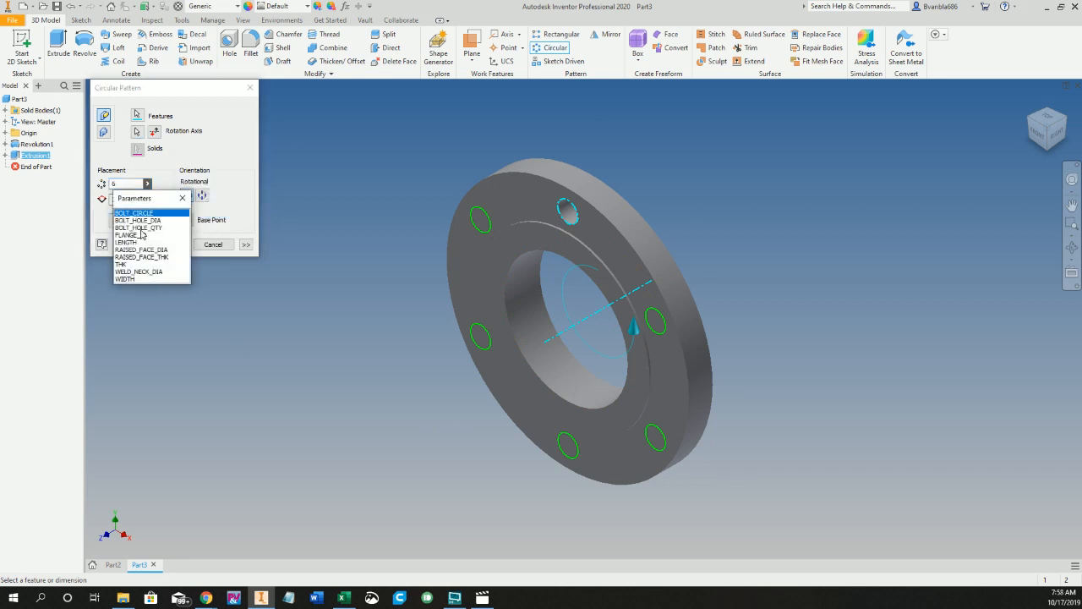
pyautogui.click(147, 228)
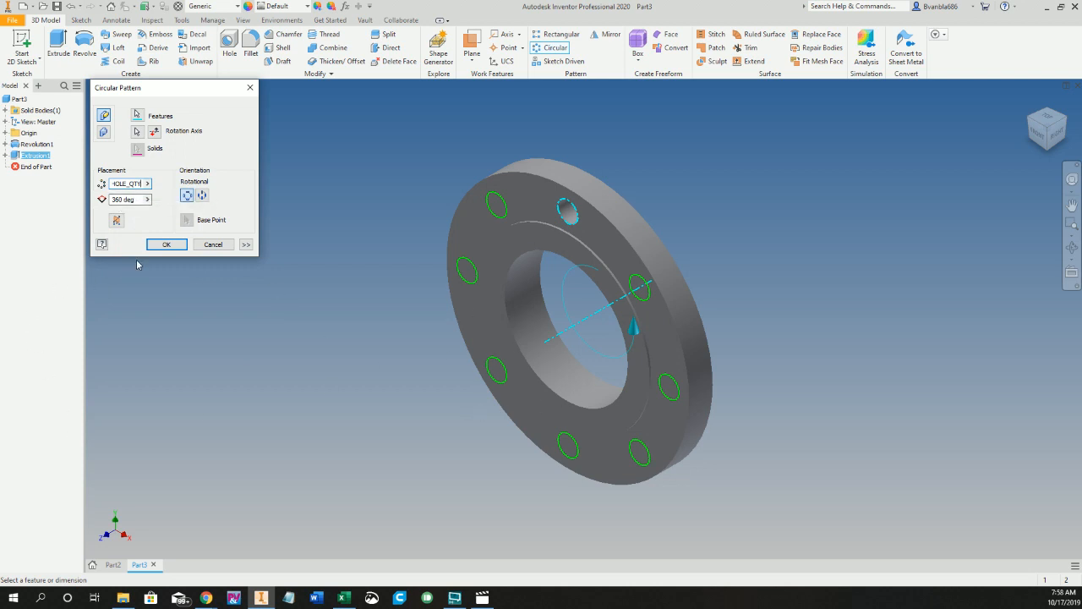
pyautogui.click(166, 244)
pyautogui.press('F4')
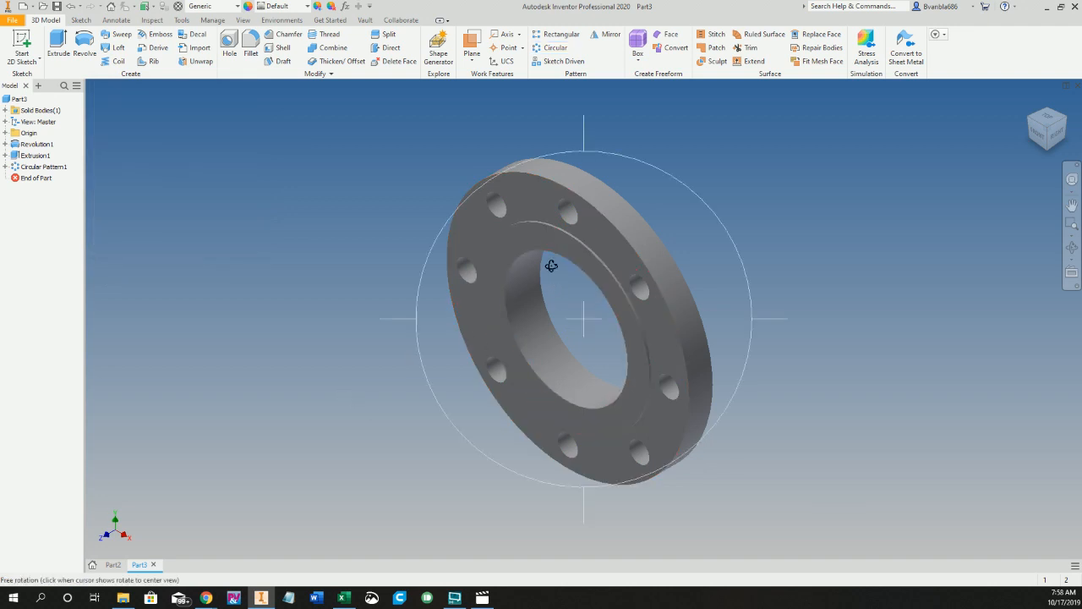
pyautogui.moveTo(552, 265); pyautogui.dragTo(804, 290)
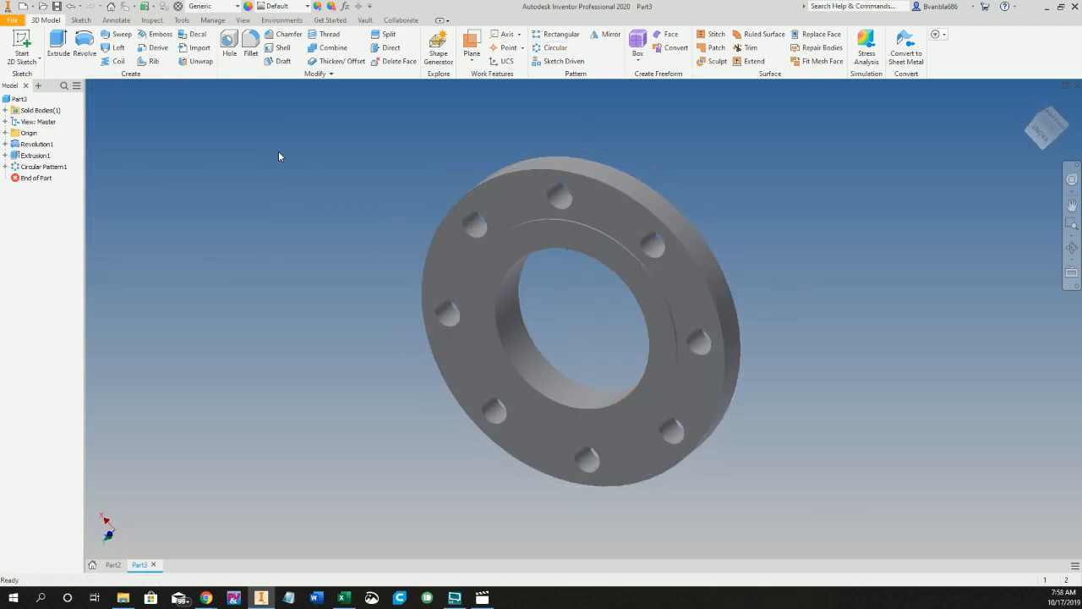
# Step: Assign the A36 STEEL material to the flange and override its appearance with the mill finish
pyautogui.click(223, 8)
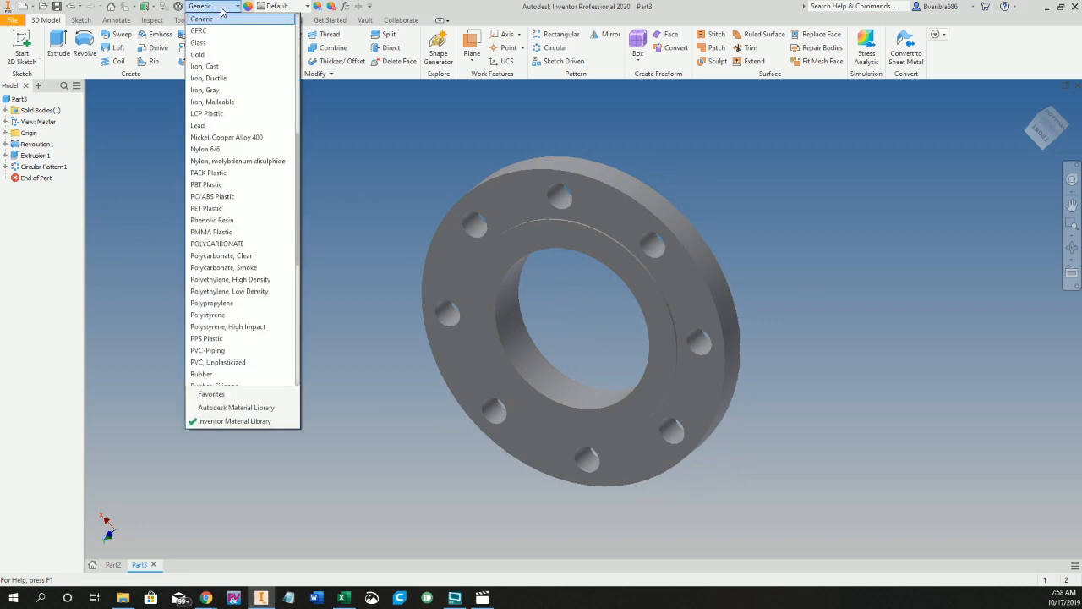
pyautogui.scroll(10, 226, 177)
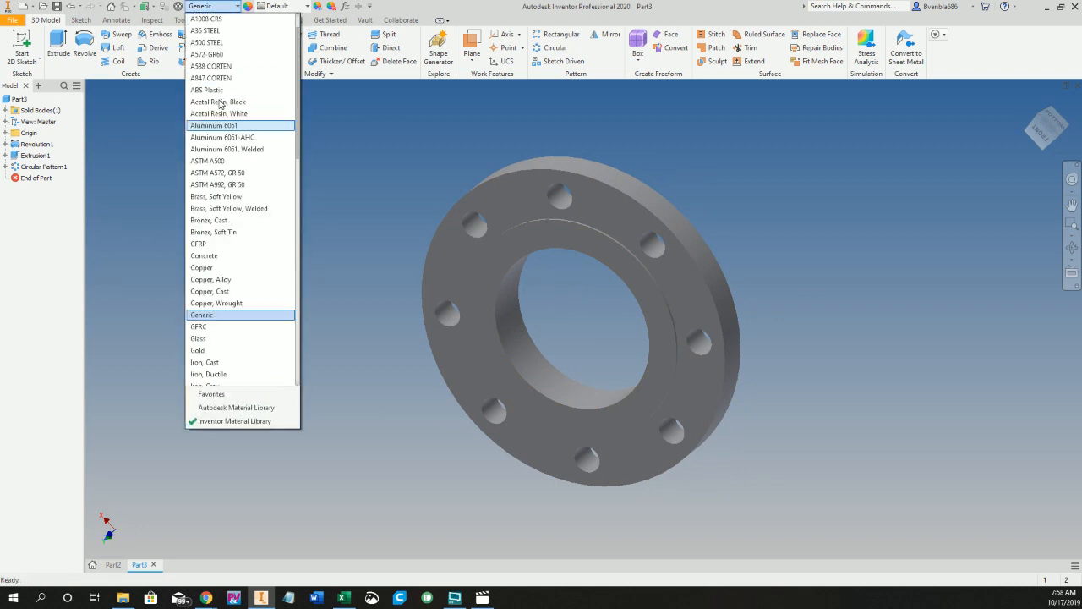
pyautogui.click(207, 30)
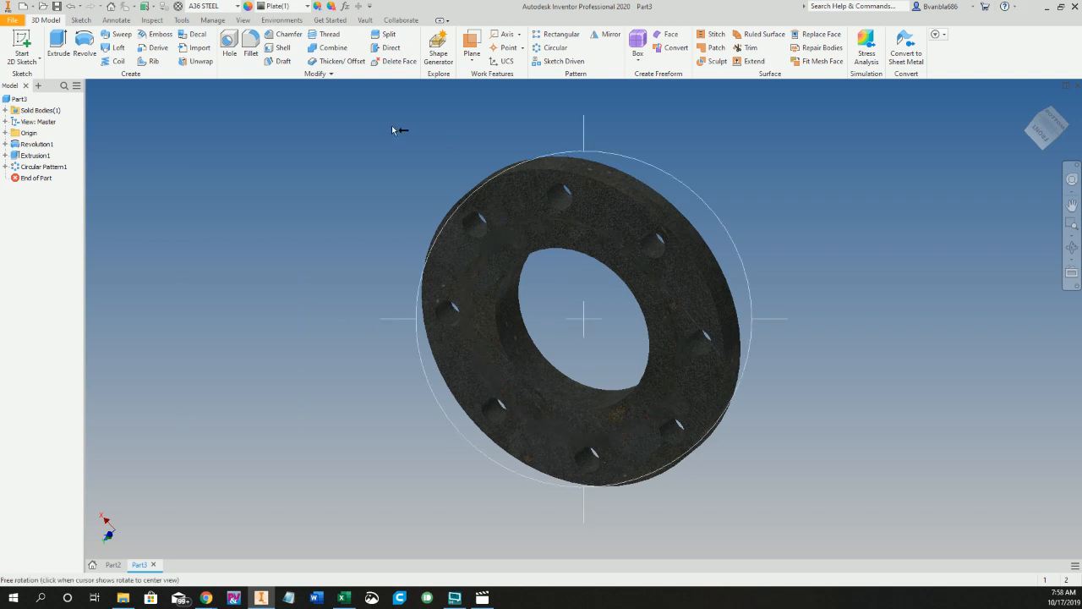
pyautogui.click(290, 7)
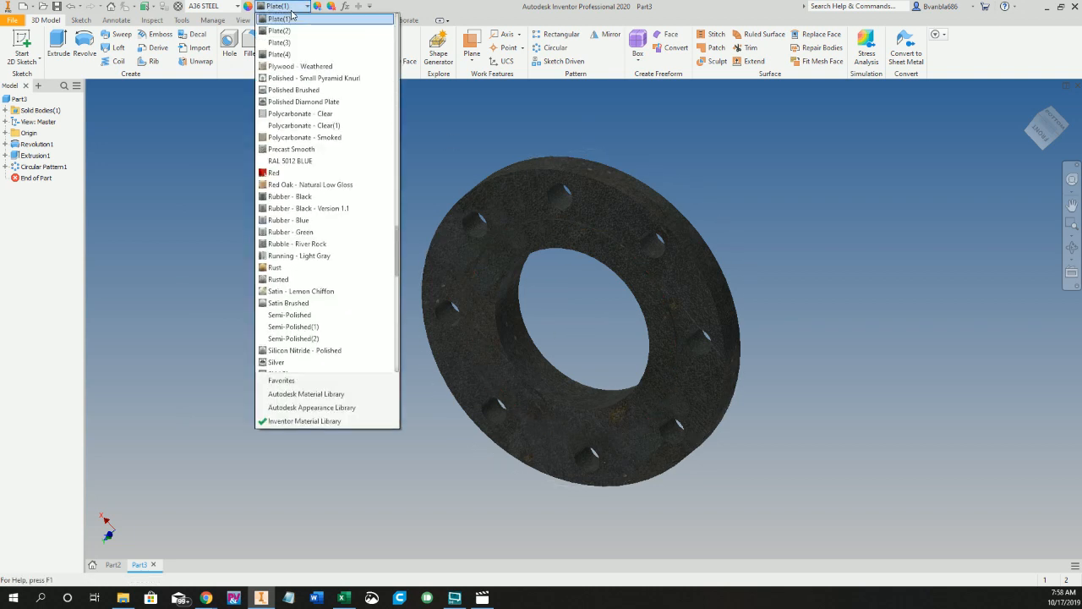
pyautogui.scroll(5, 291, 34)
pyautogui.click(286, 18)
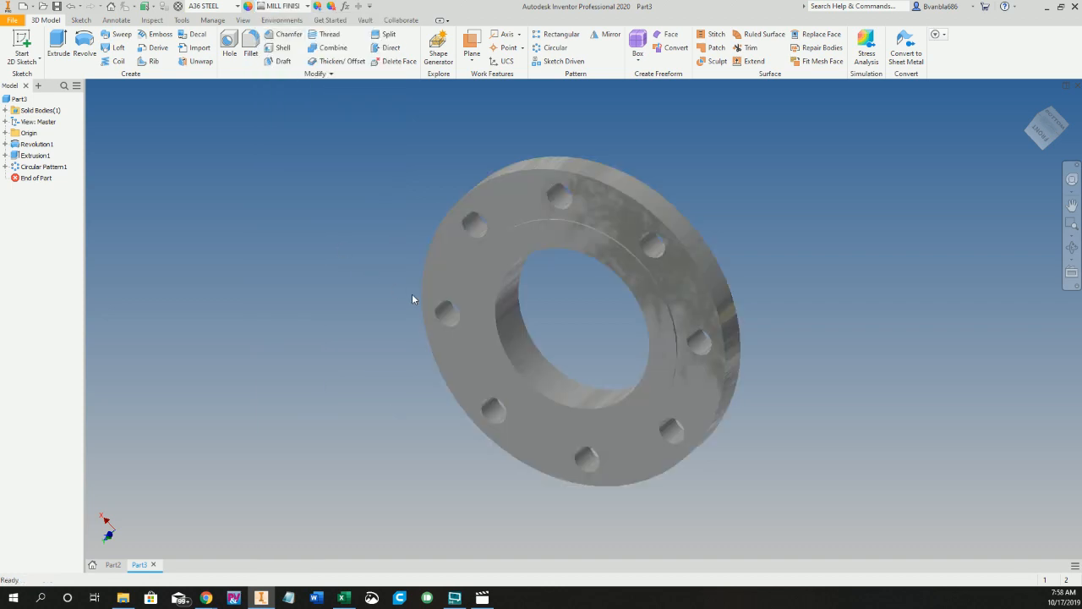
# Step: Fillet the two outer circular edges of the flange rim with a 0.125 in radius
pyautogui.keyDown('shift'); pyautogui.moveTo(534, 330); pyautogui.dragTo(588, 198, button='middle'); pyautogui.keyUp('shift')
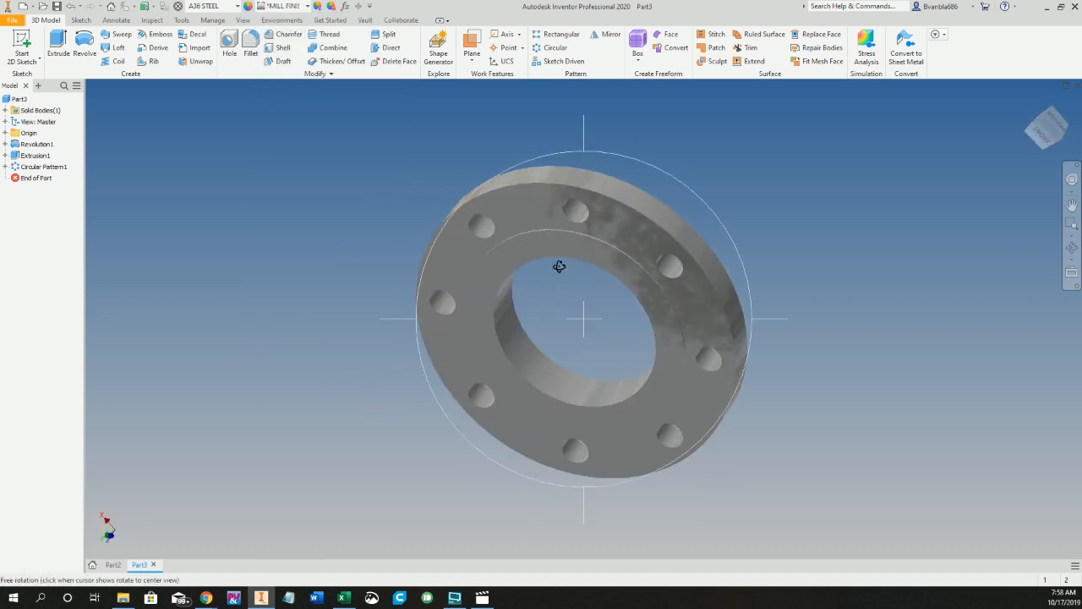
pyautogui.keyDown('shift'); pyautogui.moveTo(559, 267); pyautogui.dragTo(358, 210, button='middle'); pyautogui.keyUp('shift')
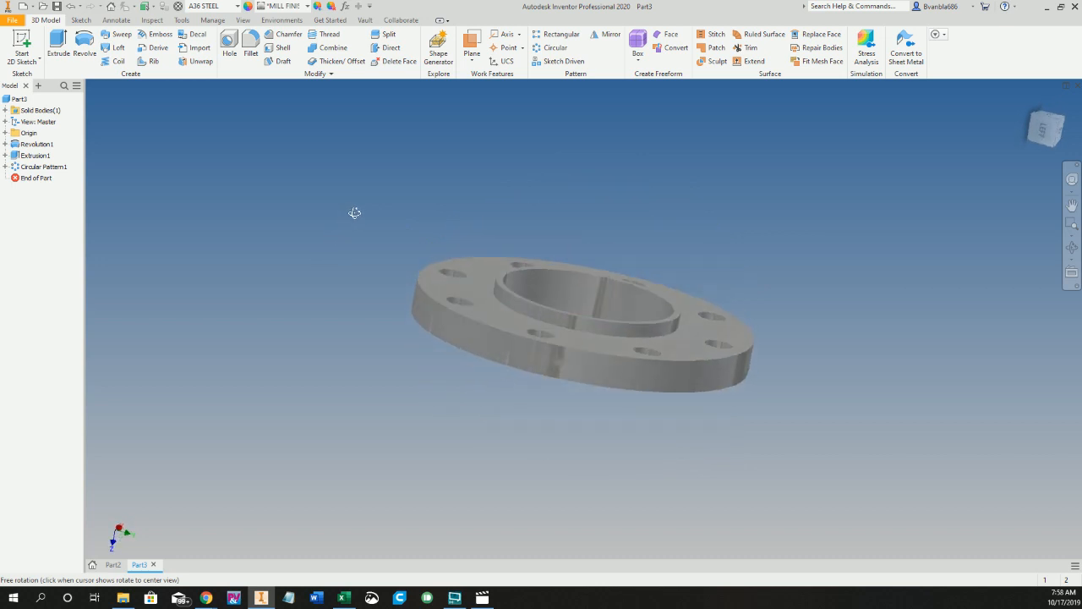
pyautogui.click(250, 43)
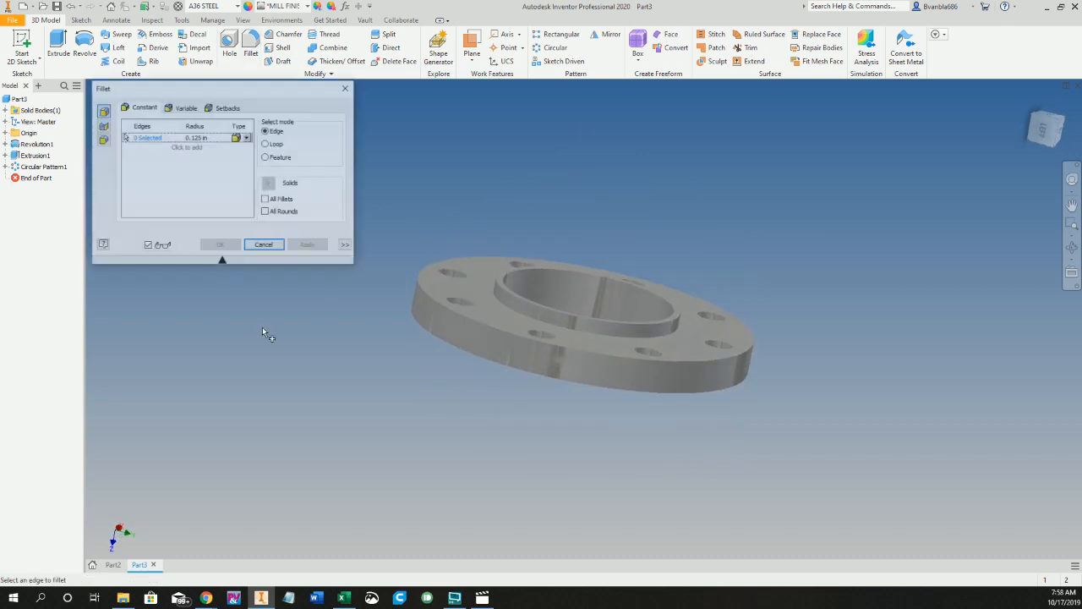
pyautogui.click(423, 287)
pyautogui.click(433, 337)
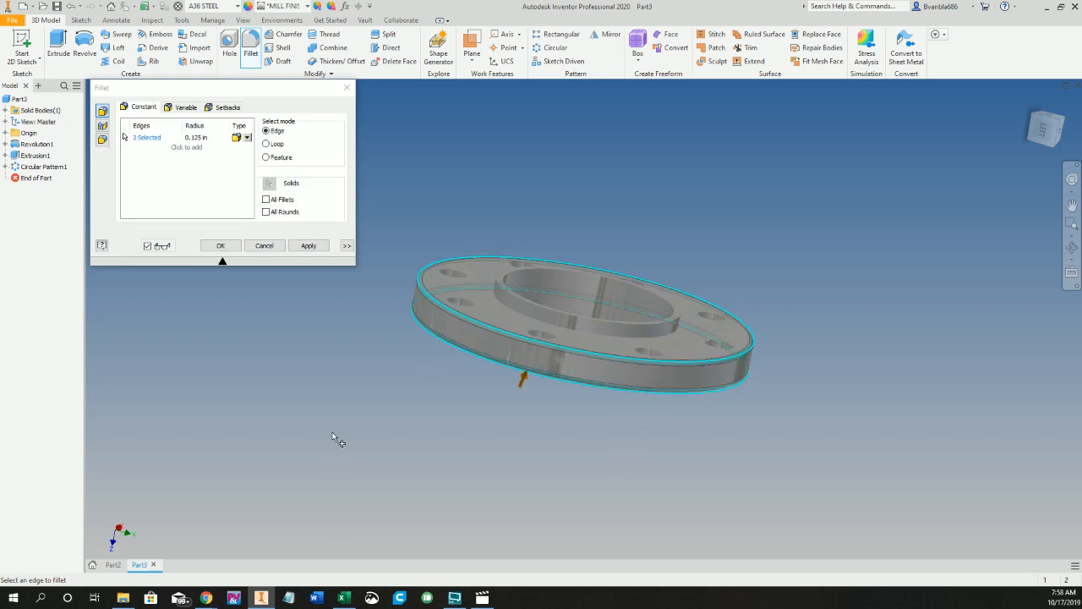
pyautogui.click(232, 247)
# Step: Inspect the filleted rim edges up close and examine the bolt-hole face of the flange
pyautogui.keyDown('shift'); pyautogui.moveTo(543, 327); pyautogui.dragTo(478, 213, button='middle'); pyautogui.keyUp('shift')
pyautogui.scroll(-6, 482, 217)
pyautogui.moveTo(511, 290); pyautogui.dragTo(394, 275, button='middle')
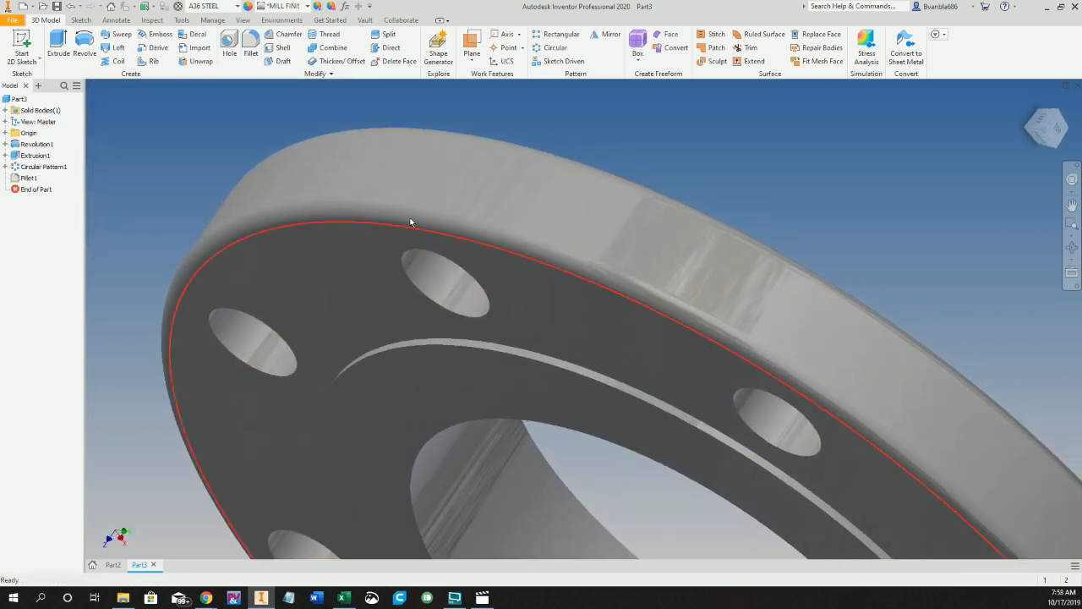
pyautogui.scroll(5, 479, 319)
pyautogui.keyDown('shift'); pyautogui.moveTo(479, 319); pyautogui.dragTo(715, 445, button='middle'); pyautogui.keyUp('shift')
pyautogui.moveTo(574, 384); pyautogui.dragTo(515, 380)
pyautogui.press('Escape')
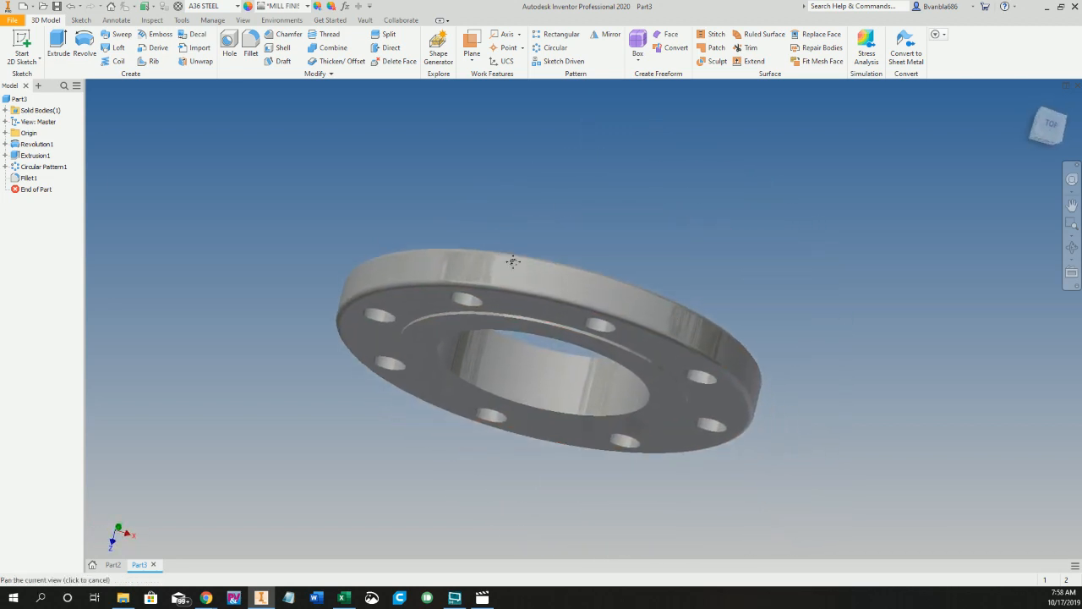
# Step: In the part's iProperties, set the description to FLANGE, SLIP-ON, 4.0", 150#, STEEL and the revision number to A
pyautogui.click(12, 20)
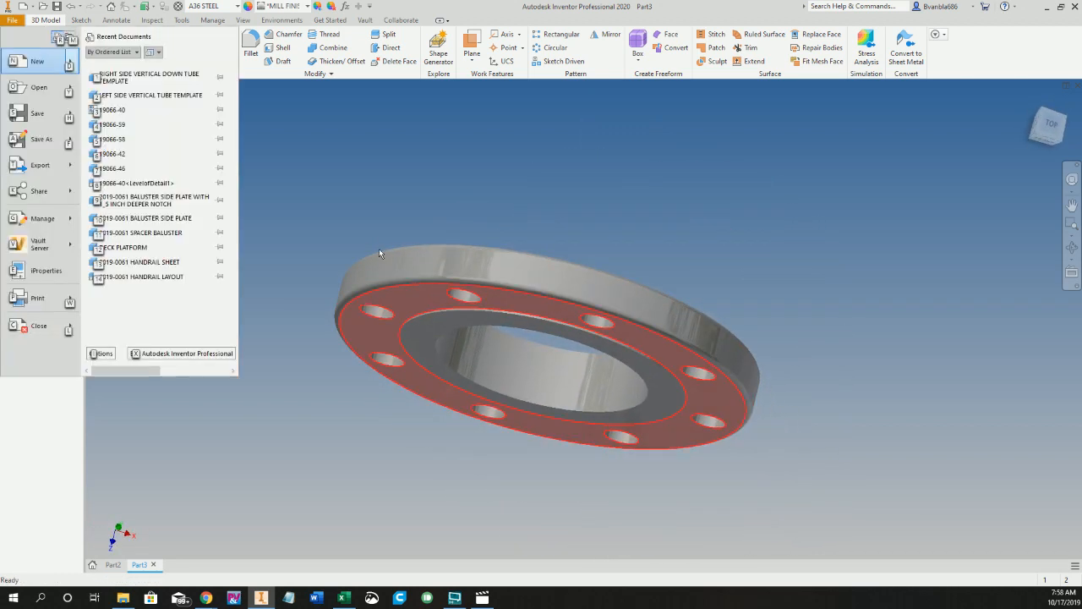
pyautogui.click(47, 273)
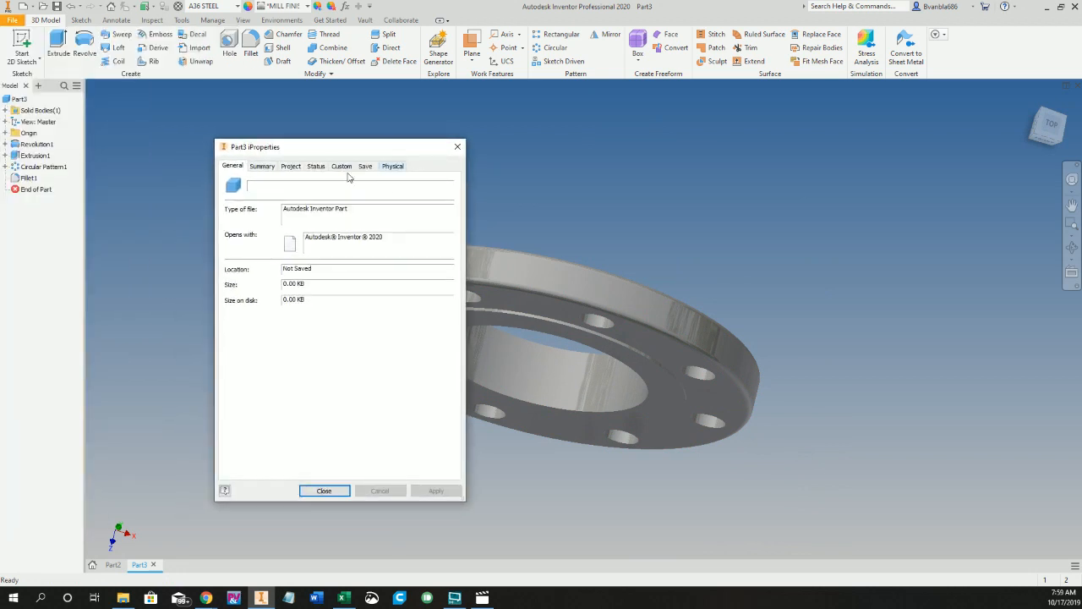
pyautogui.click(294, 168)
pyautogui.click(292, 167)
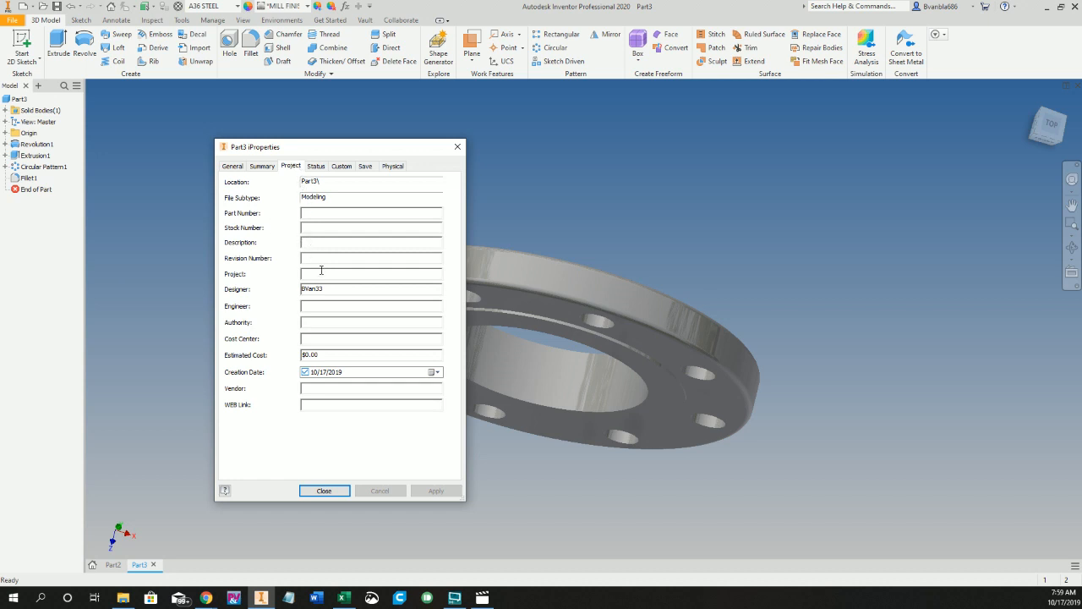
pyautogui.write('FLANGE')
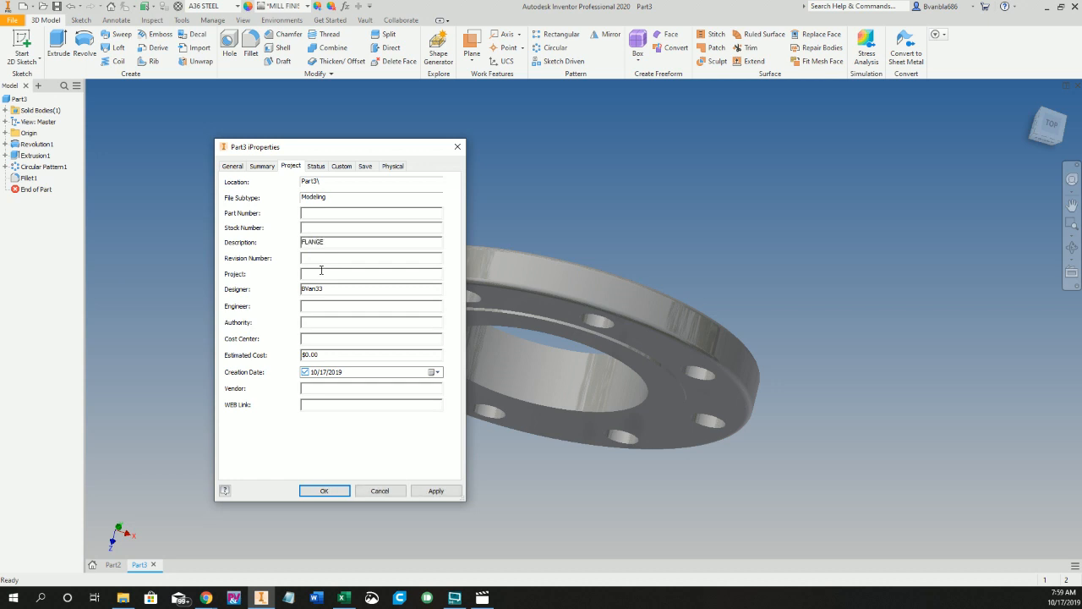
pyautogui.write(', SLIP-ON, 4.0", 150#, STEEL')
pyautogui.press('Tab')
pyautogui.write('A')
pyautogui.click(321, 492)
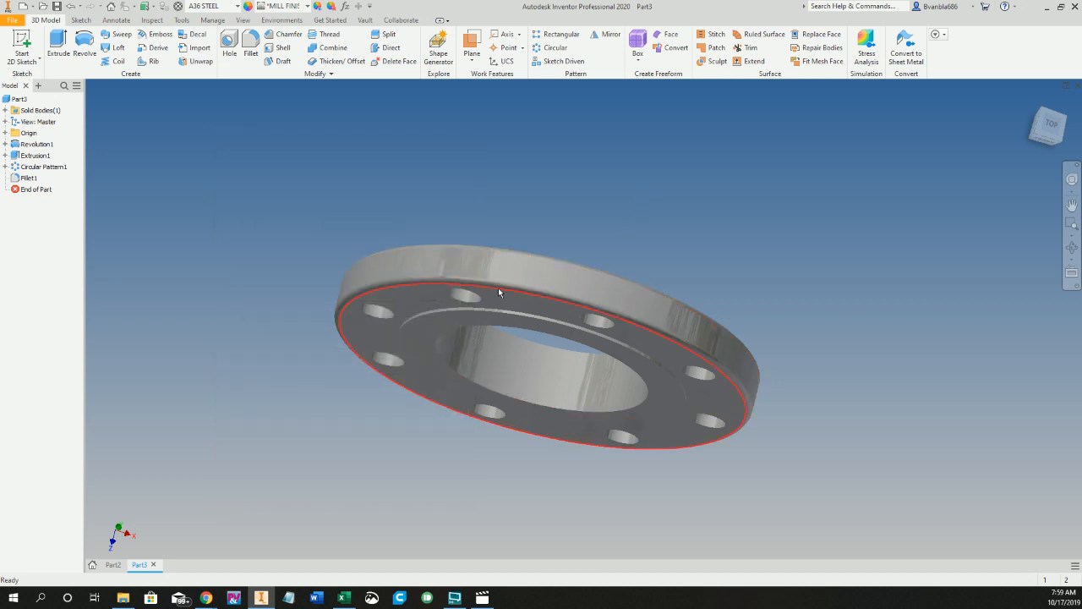
# Step: Return to the home view and examine the finished flange from its back and raised-face sides
pyautogui.press('F6')
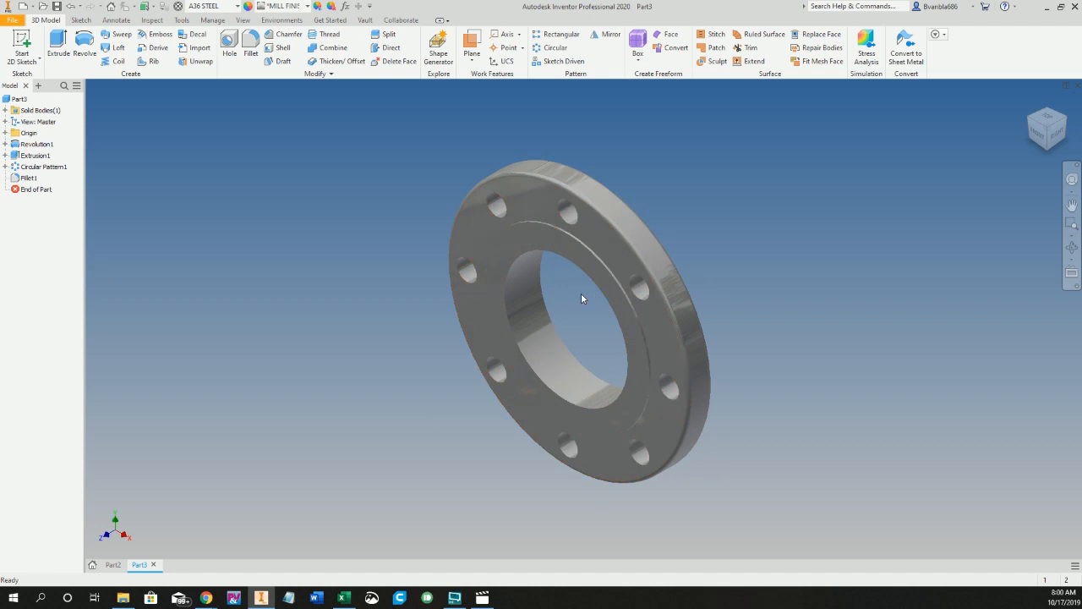
pyautogui.keyDown('shift'); pyautogui.moveTo(552, 263); pyautogui.dragTo(477, 367, button='middle'); pyautogui.keyUp('shift')
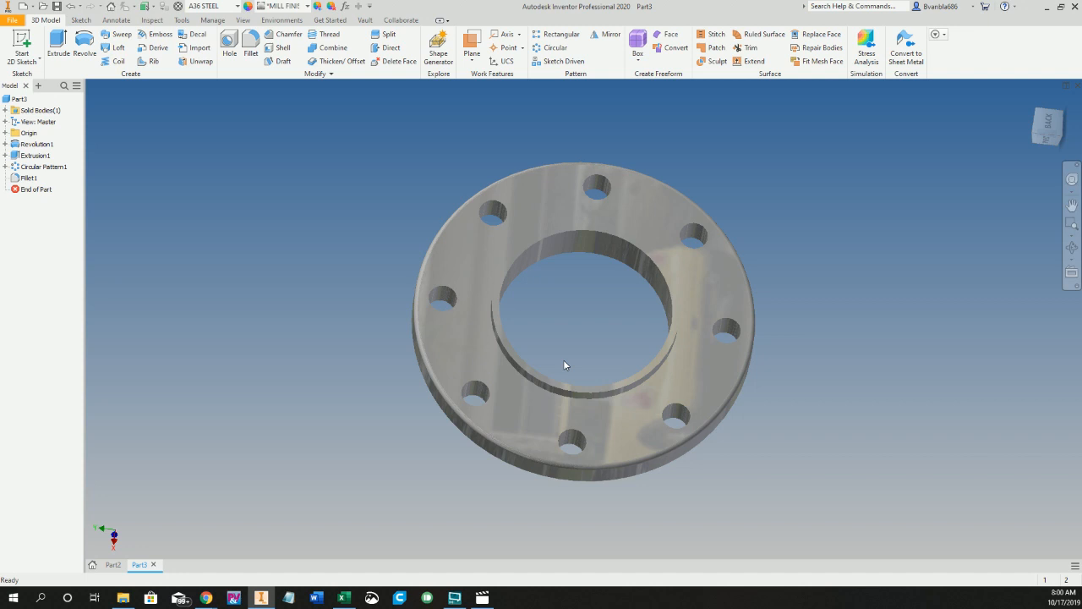
pyautogui.keyDown('shift'); pyautogui.moveTo(566, 310); pyautogui.dragTo(711, 166, button='middle'); pyautogui.keyUp('shift')
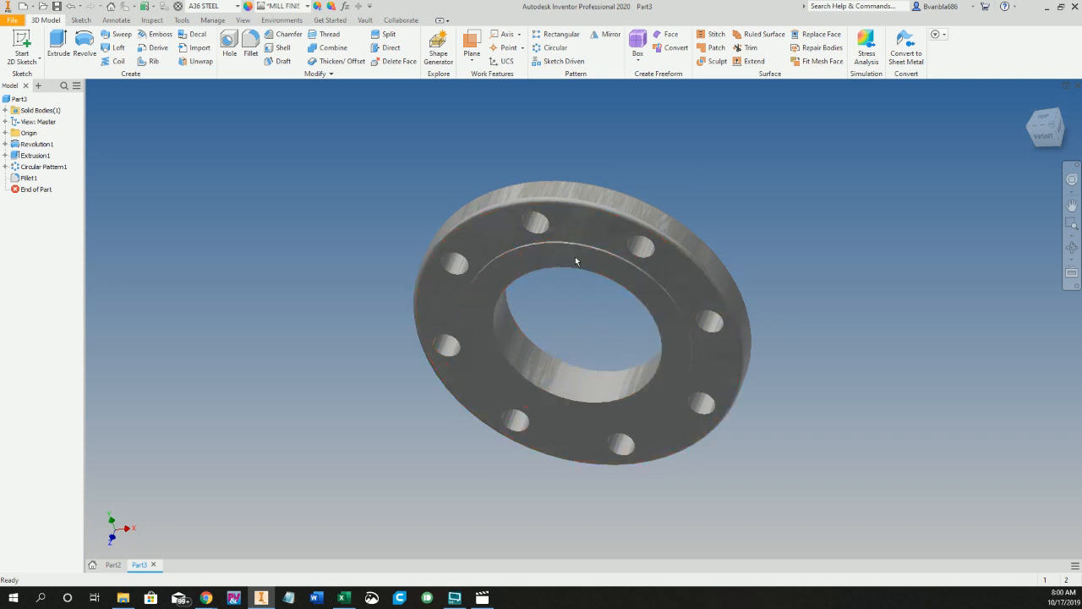
pyautogui.click(480, 294)
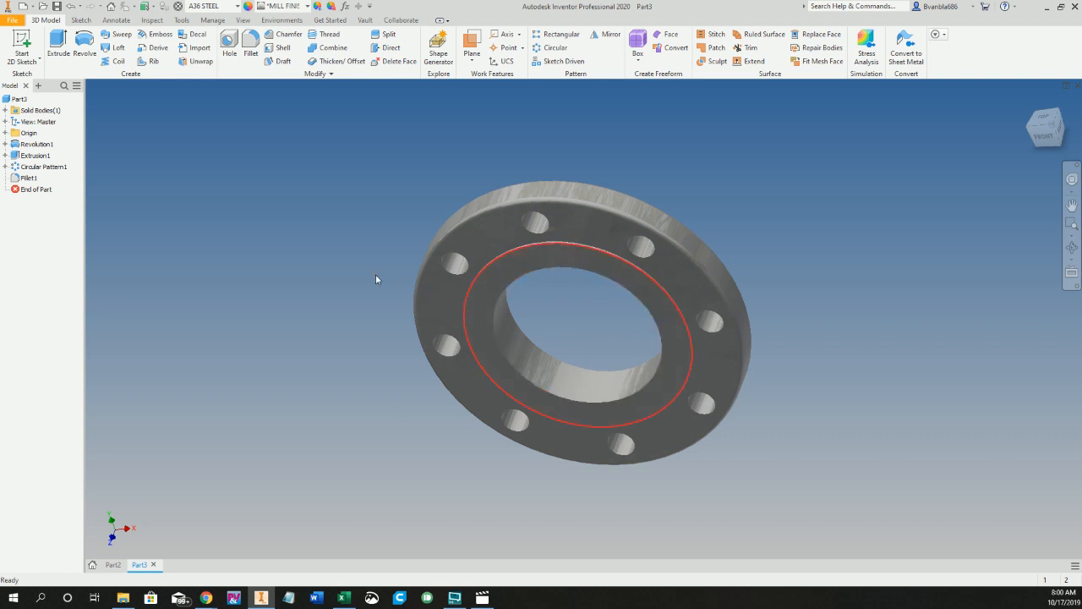